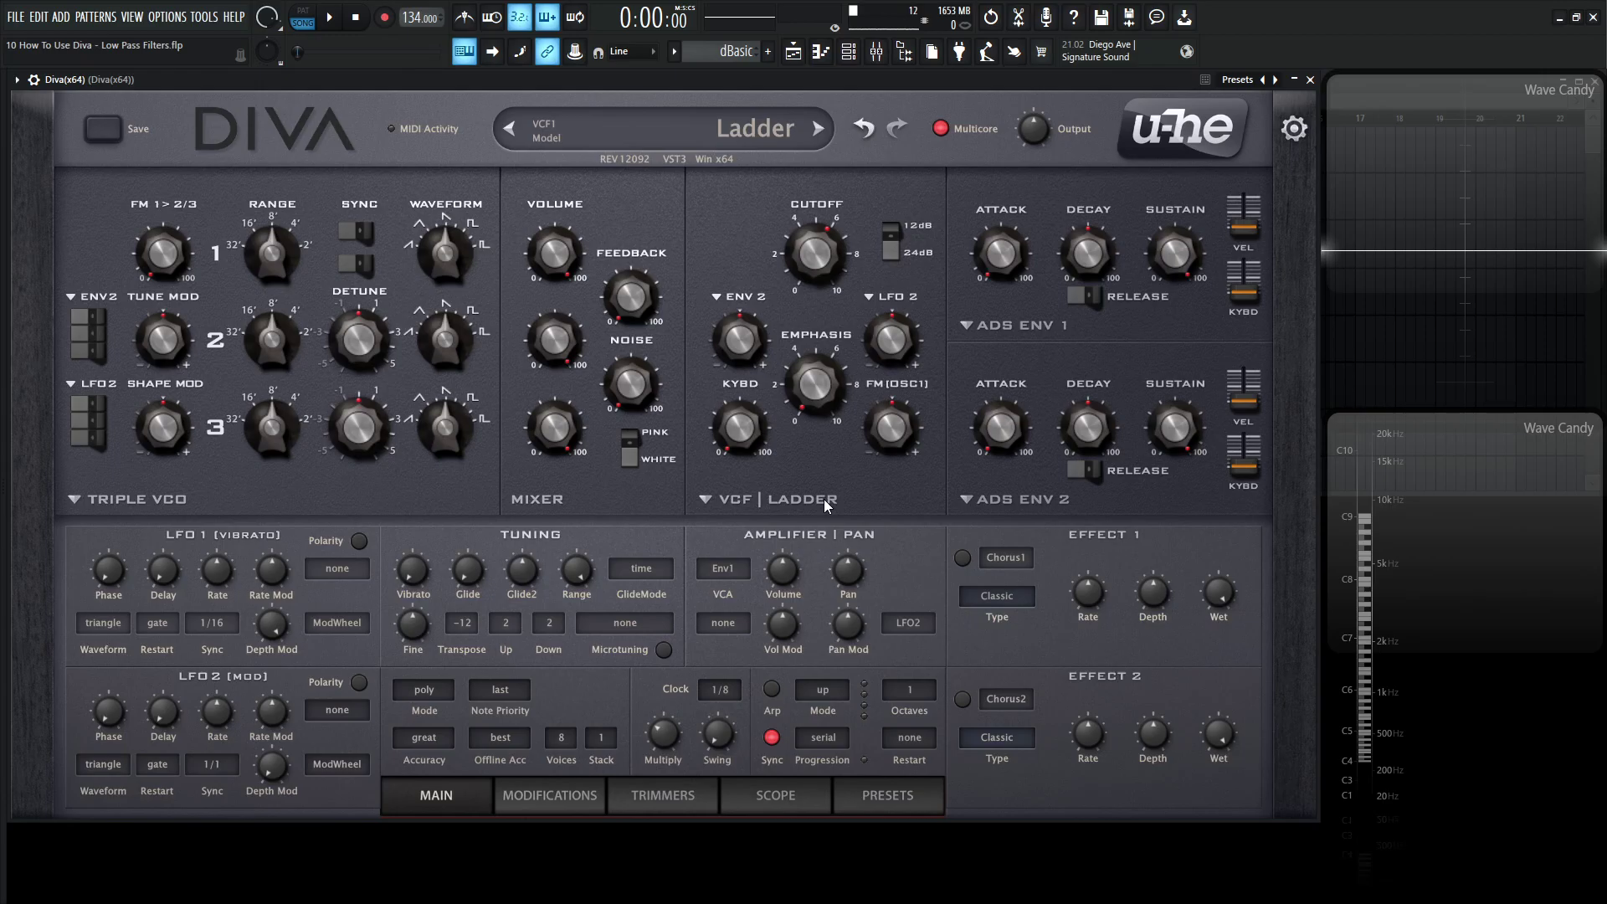
Step: Step the filter through Cascade (switched to clean), Multimode and Bite, ending on Uhbie
click(818, 501)
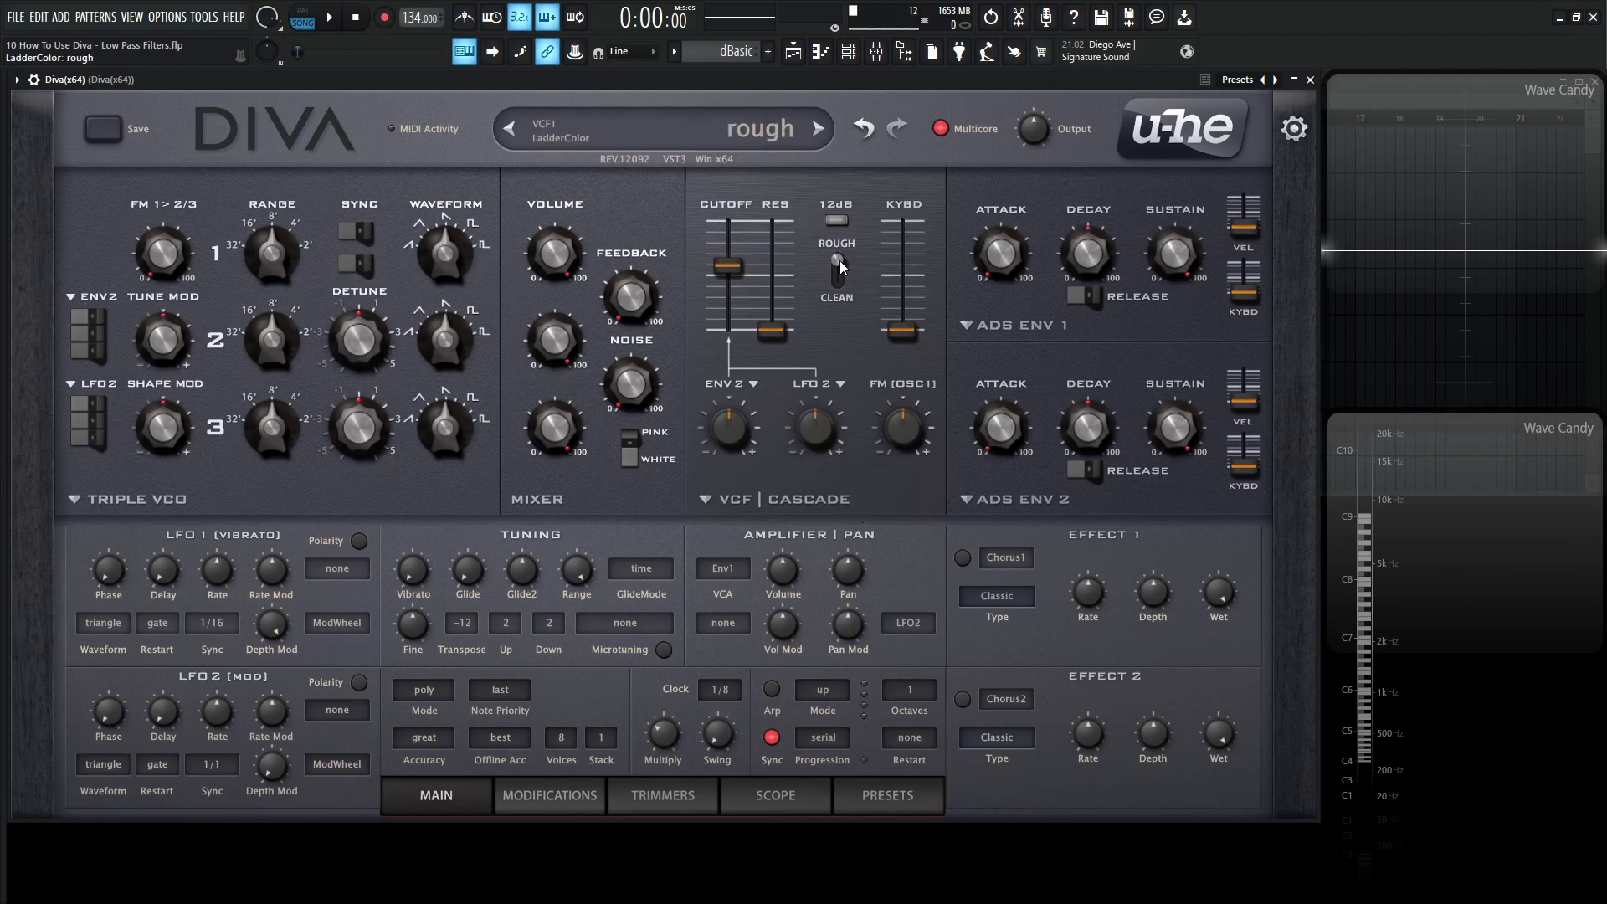
drag(839, 264, 842, 296)
click(803, 500)
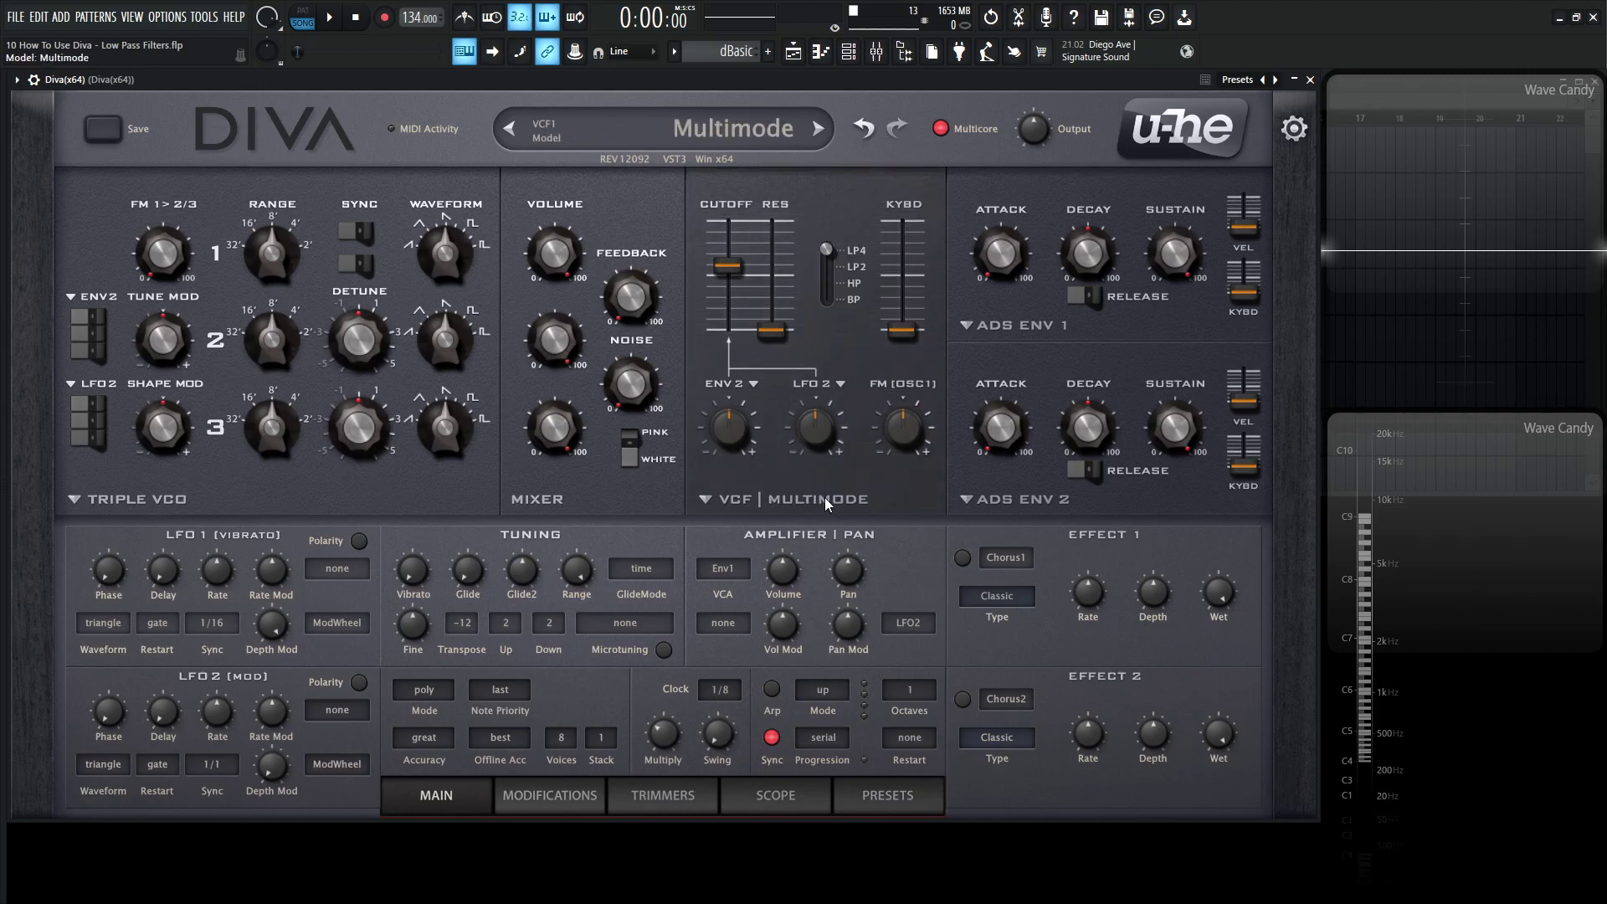
click(825, 499)
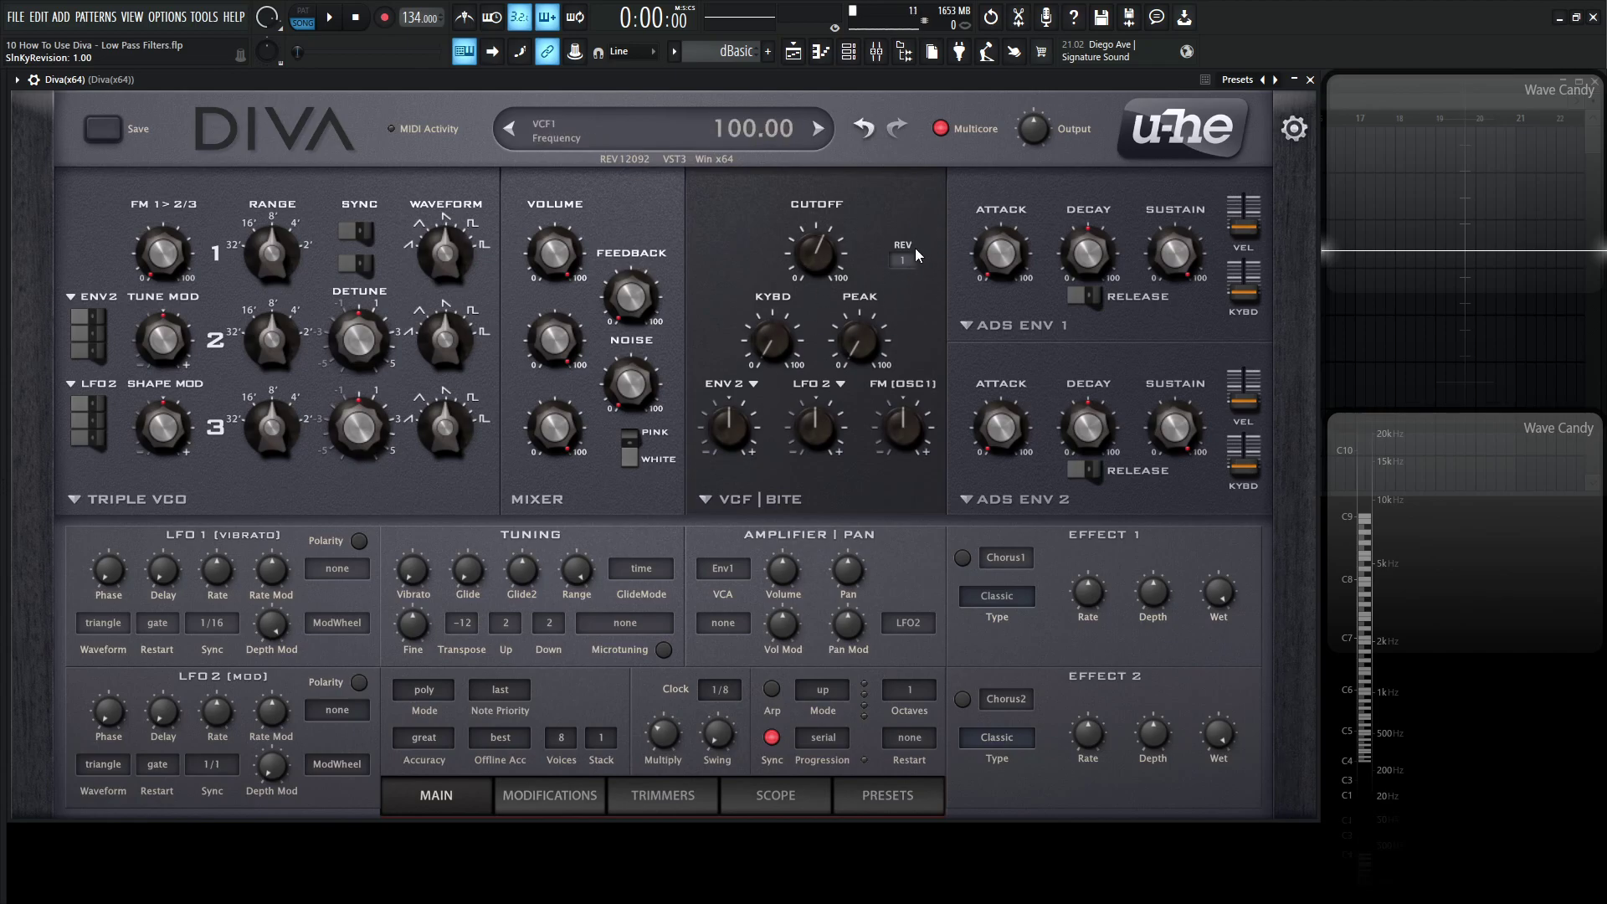
scroll(785, 499, down, 1)
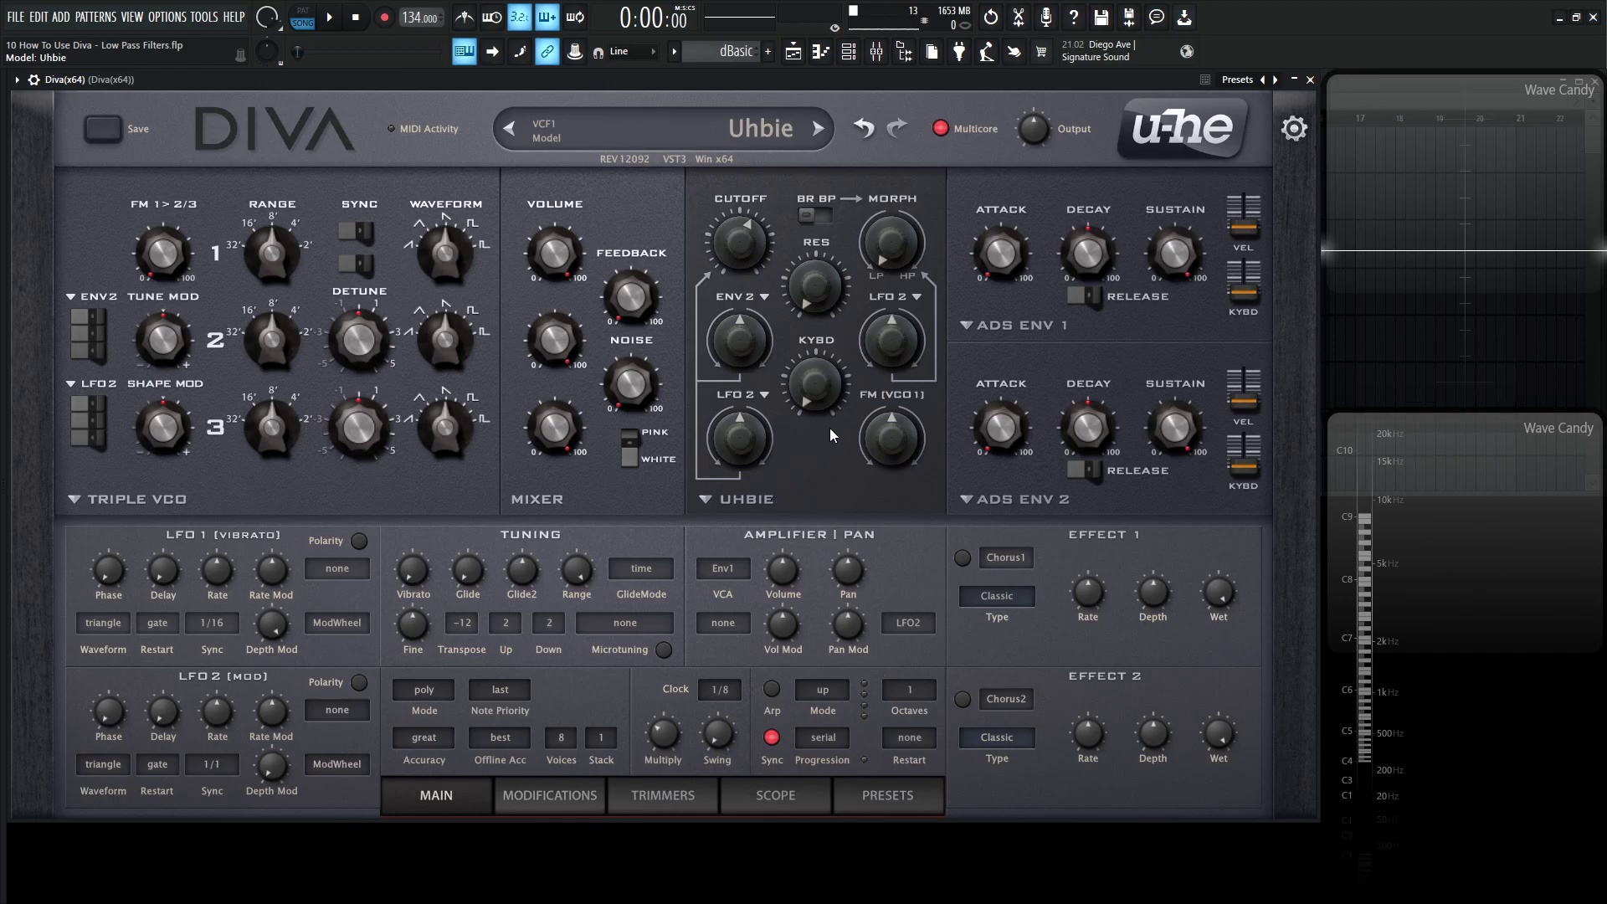
Step: Load the INIT Minimono template from the 8 TEMPLATES presets
click(911, 803)
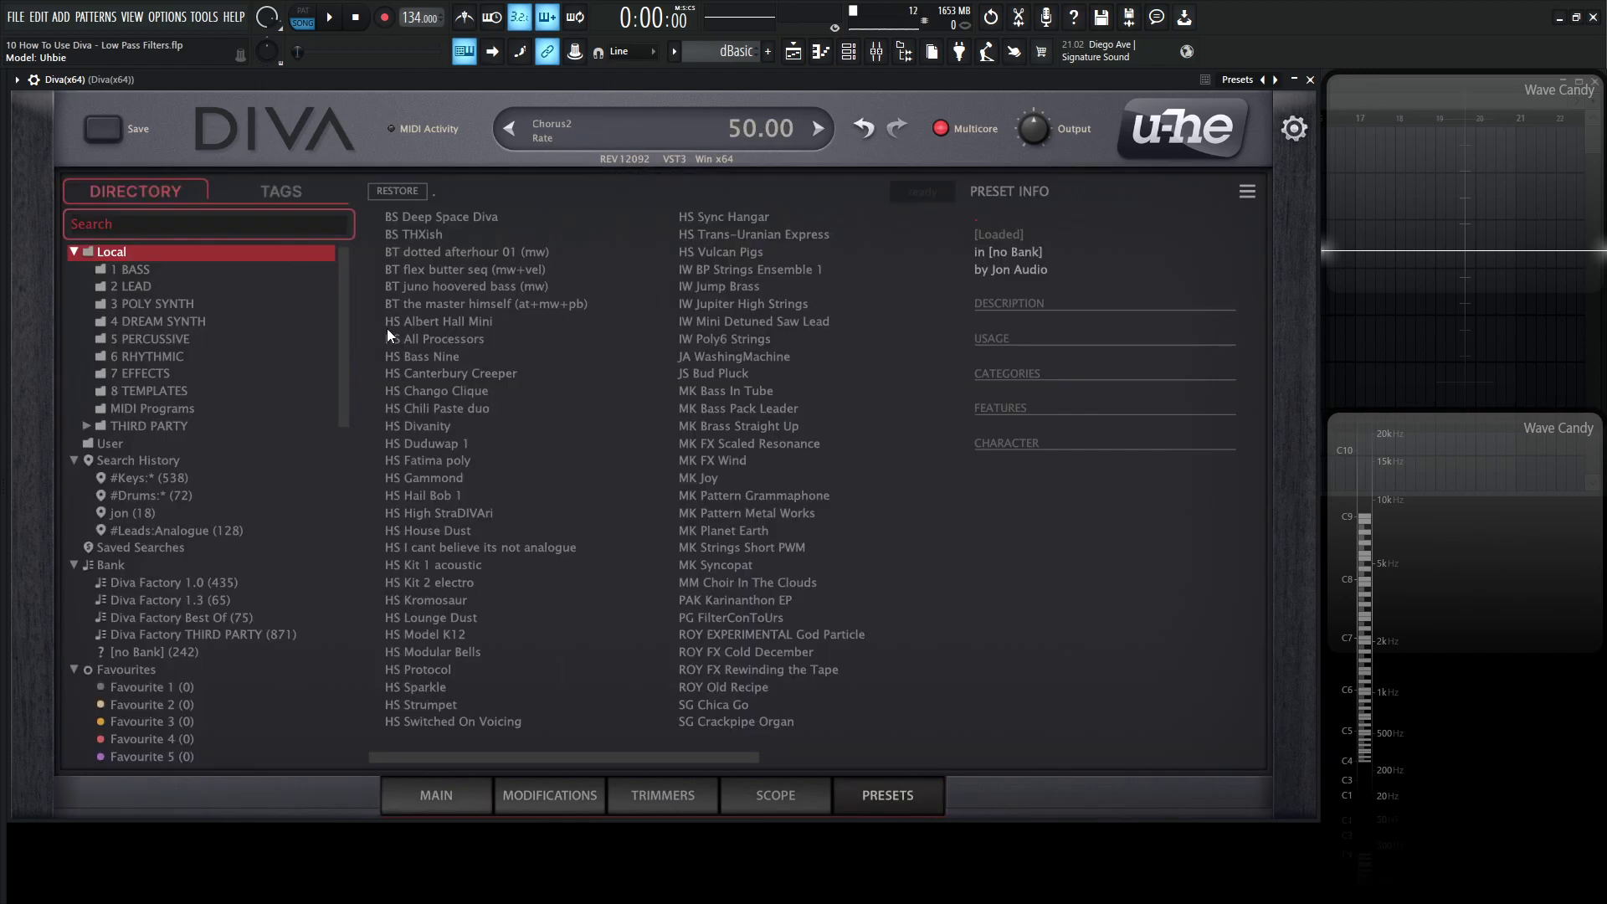
click(131, 390)
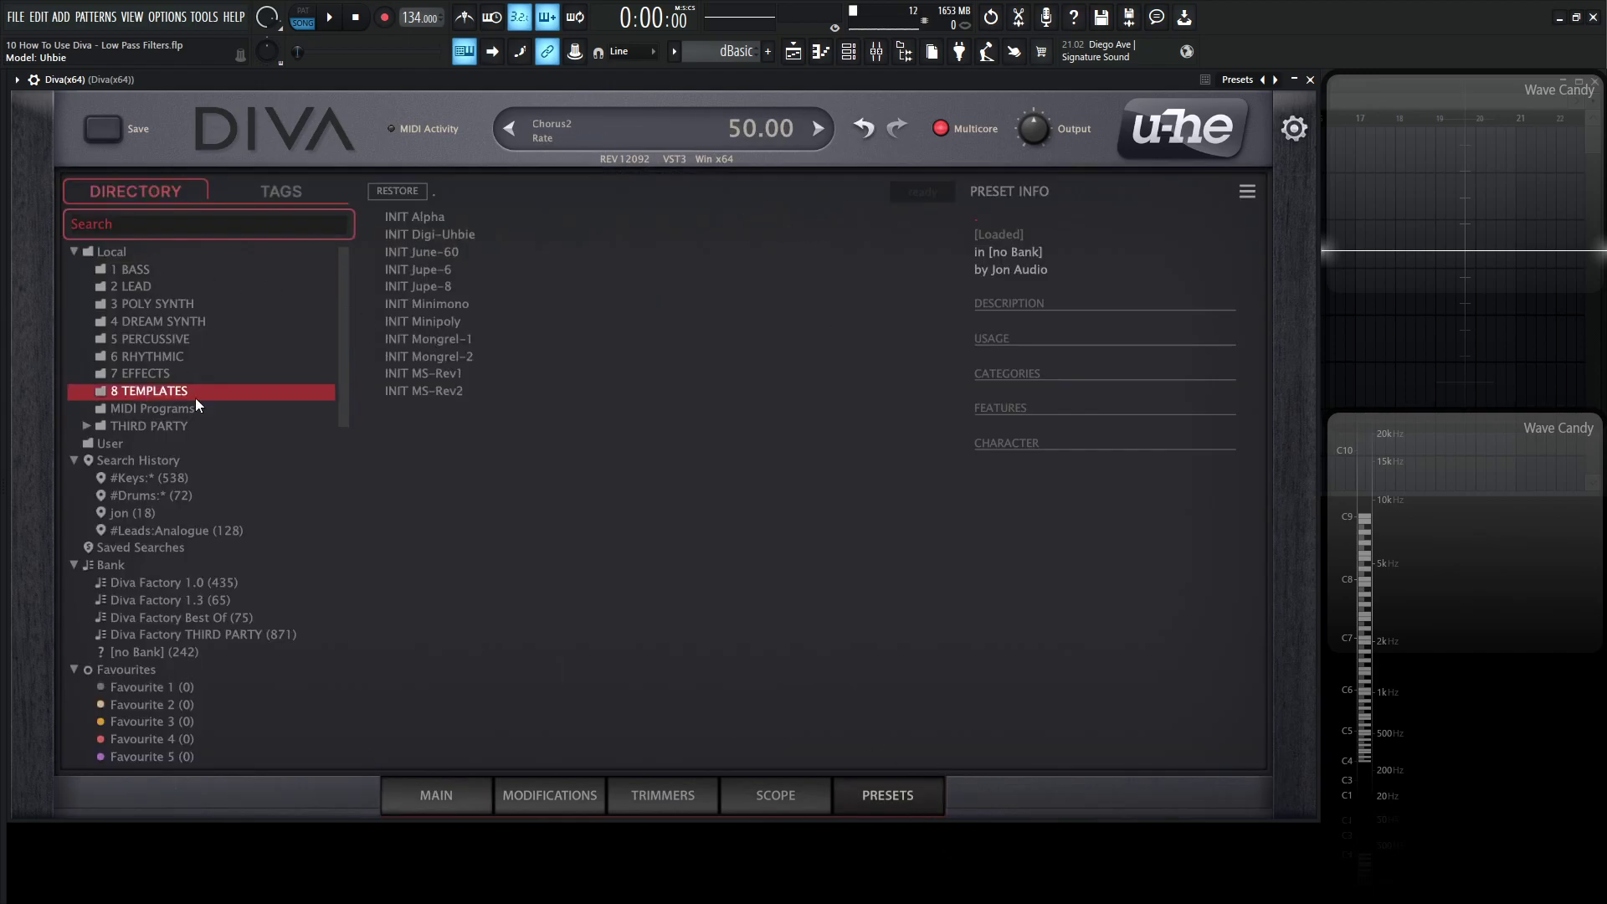
click(441, 306)
click(460, 798)
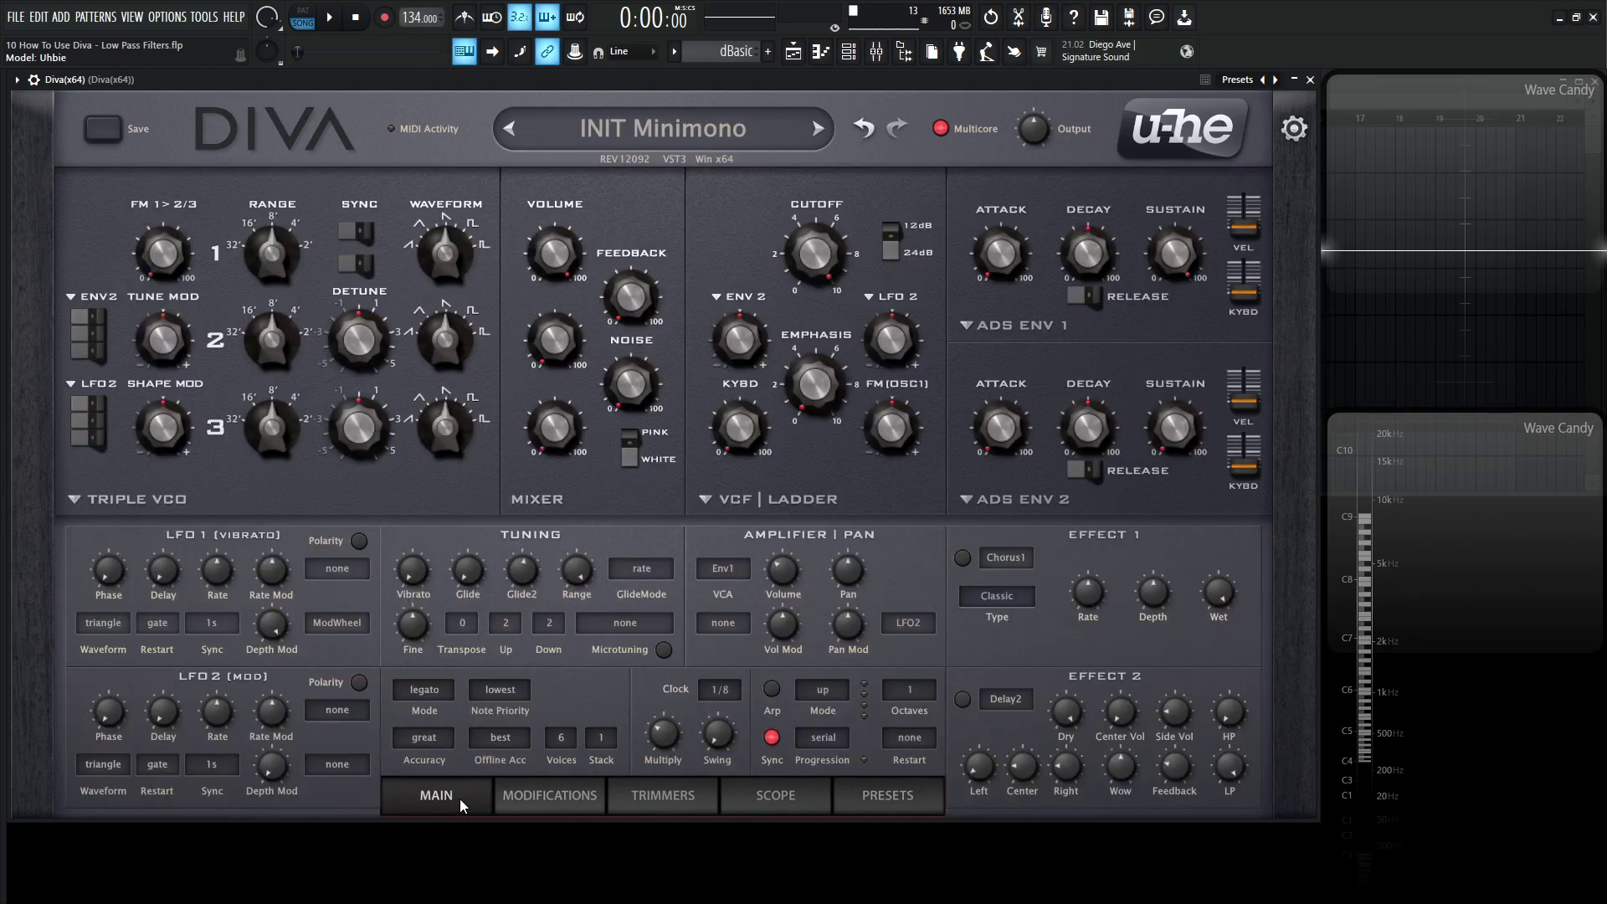
Step: Play D4 and E4 notes while sweeping the filter cutoff down and back up
key(x)
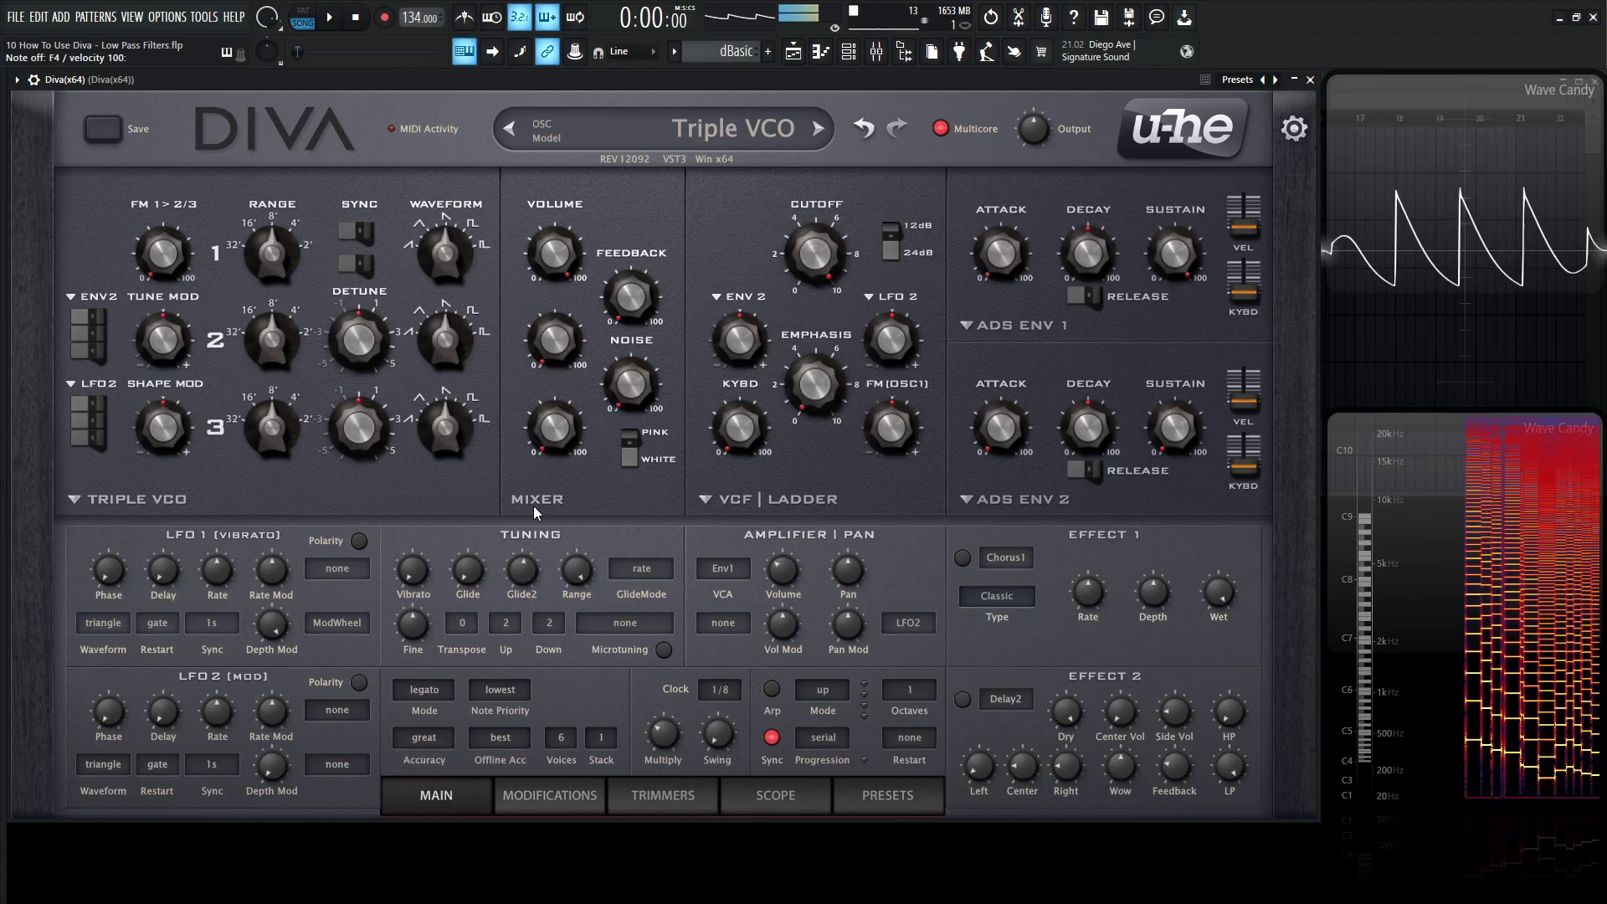
key(c)
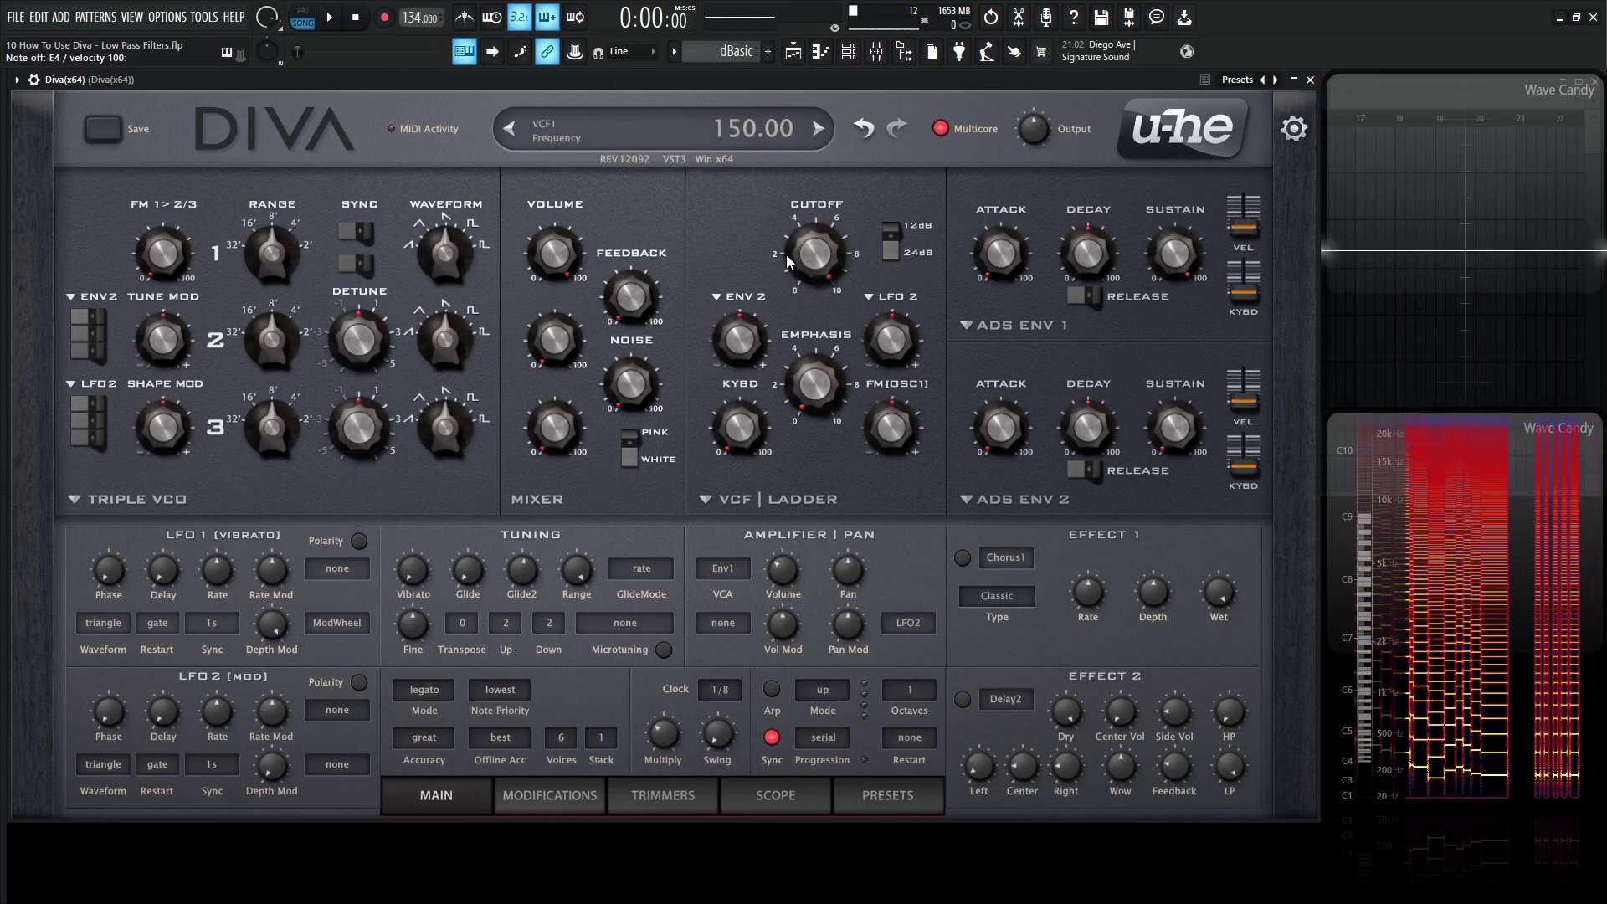
key(c)
mouse_move(823, 255)
mouse_down()
mouse_move(814, 411)
mouse_move(812, 260)
mouse_up()
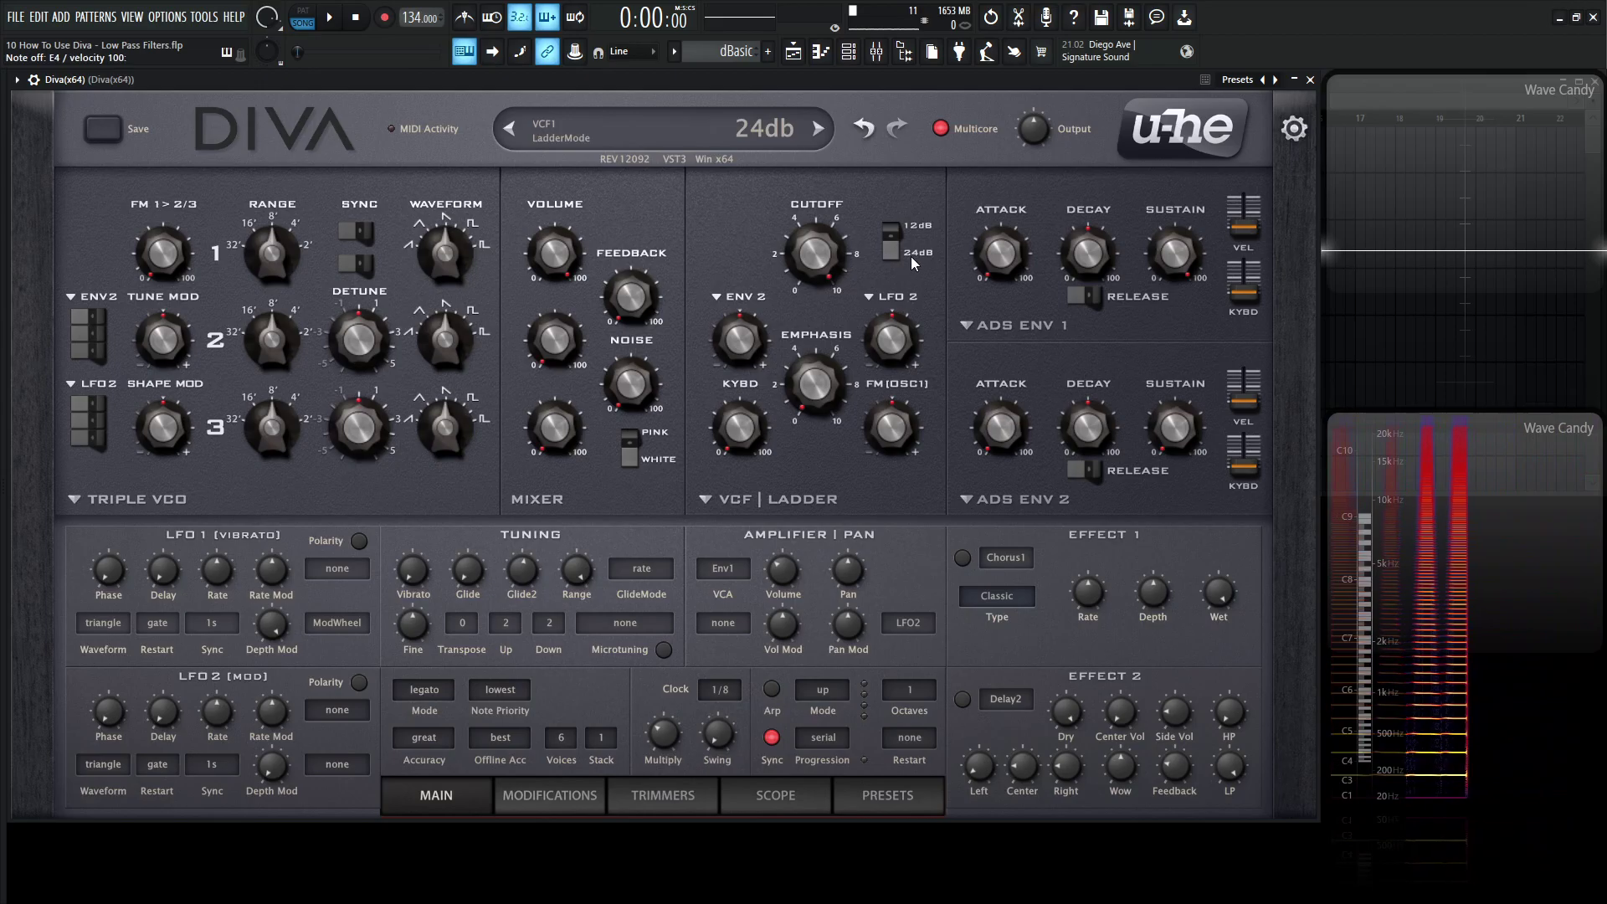
Step: Switch the ladder filter to 12 dB, raise emphasis, and settle cutoff near 103
click(892, 238)
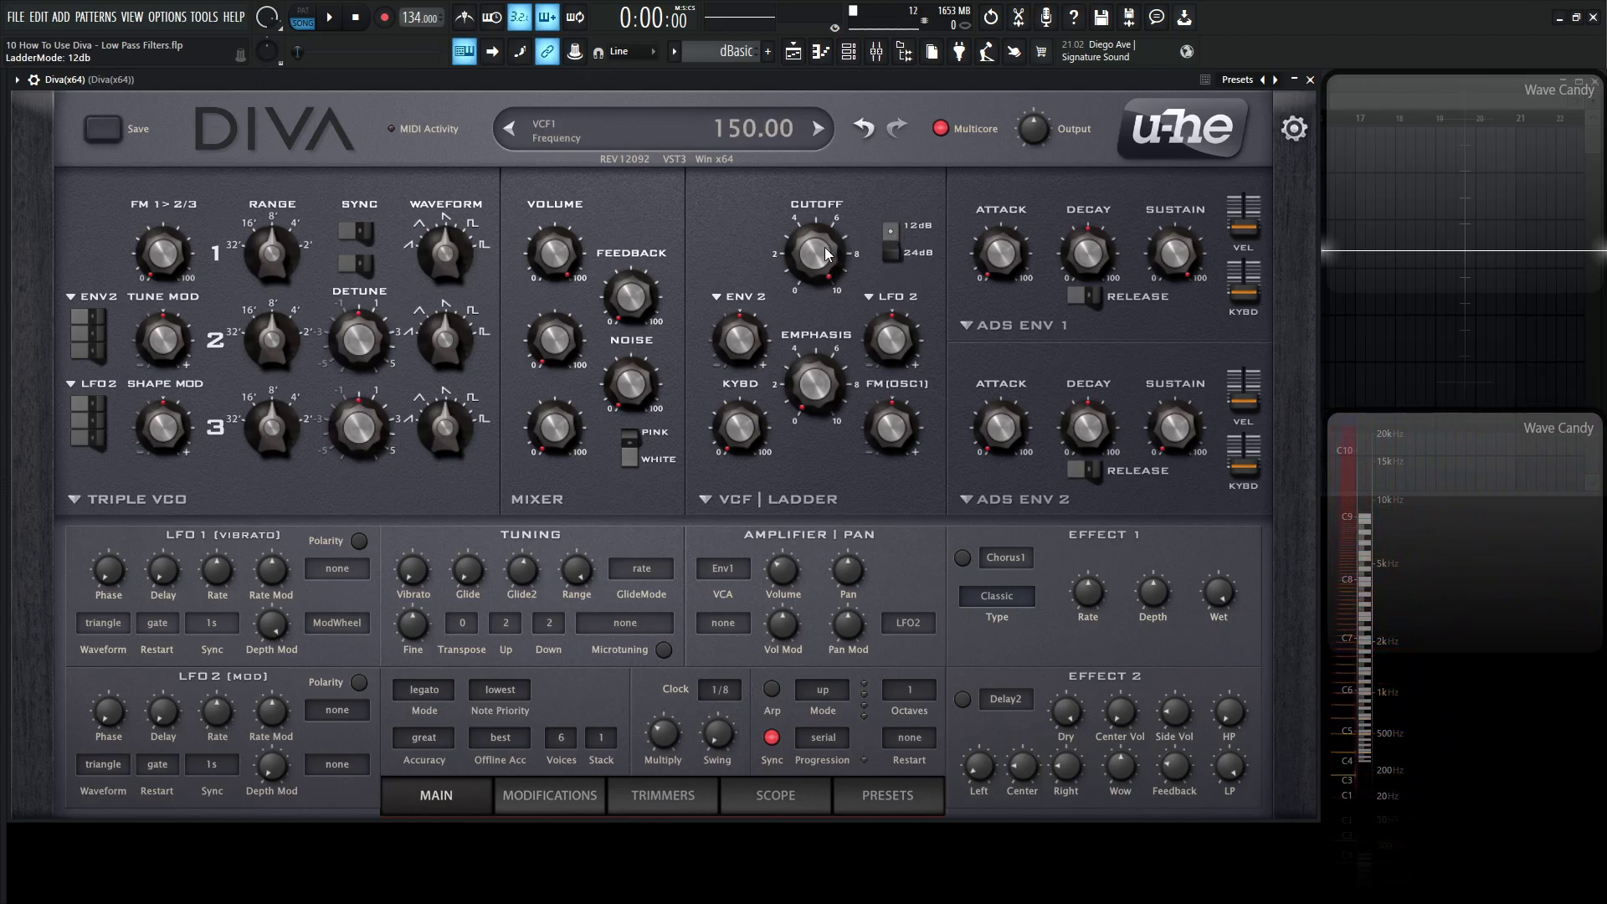
key(c)
drag(816, 253, 820, 220)
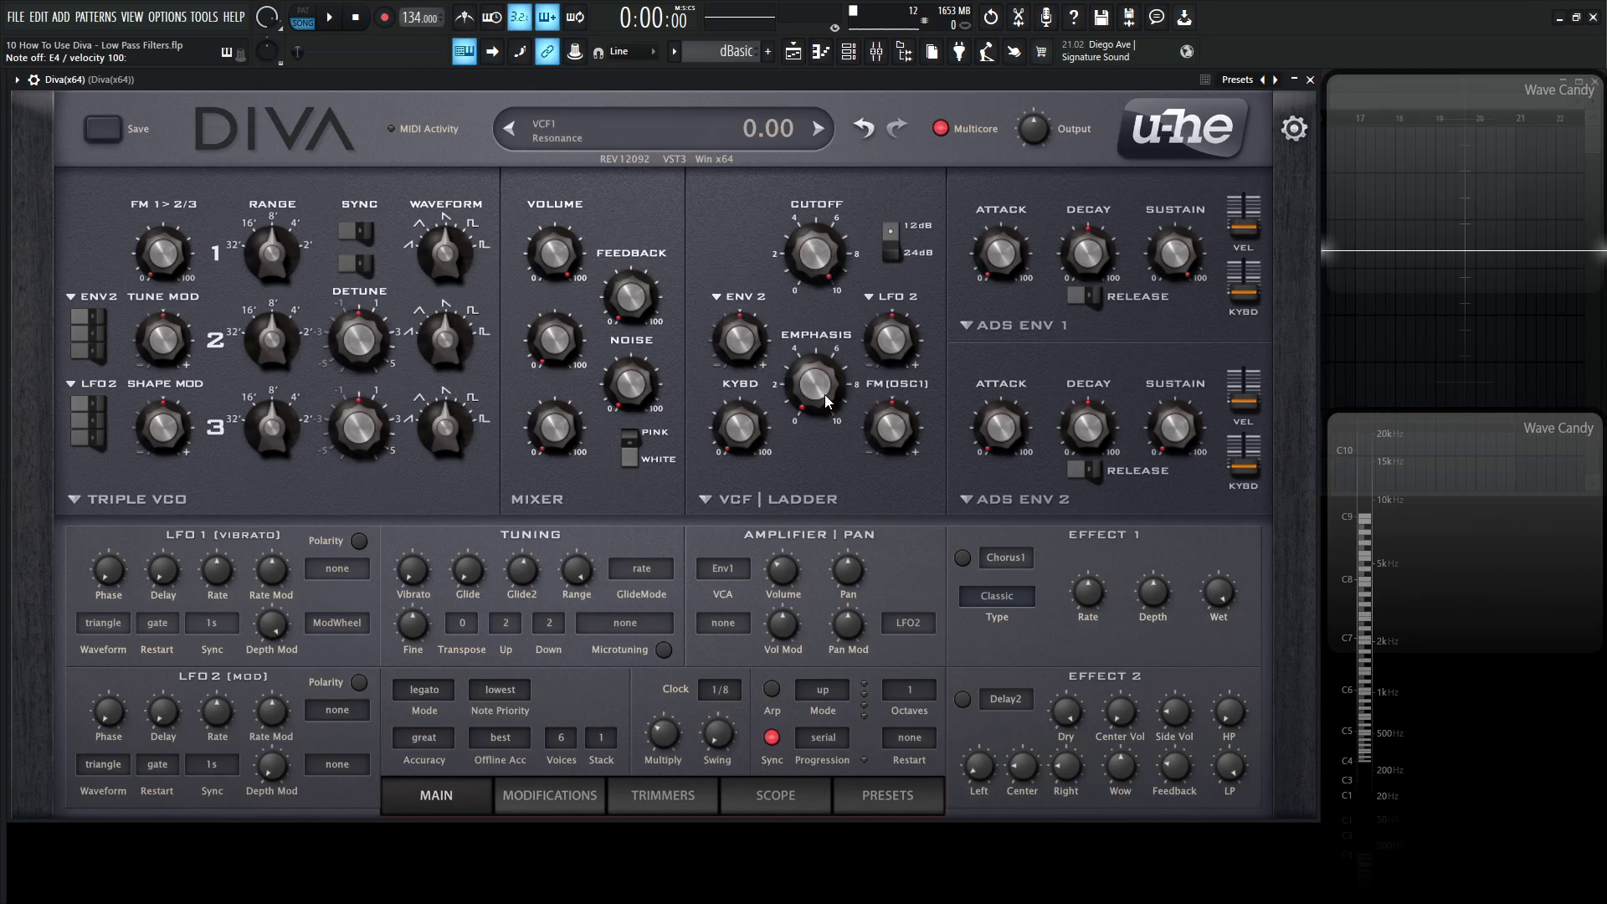
drag(825, 394, 825, 368)
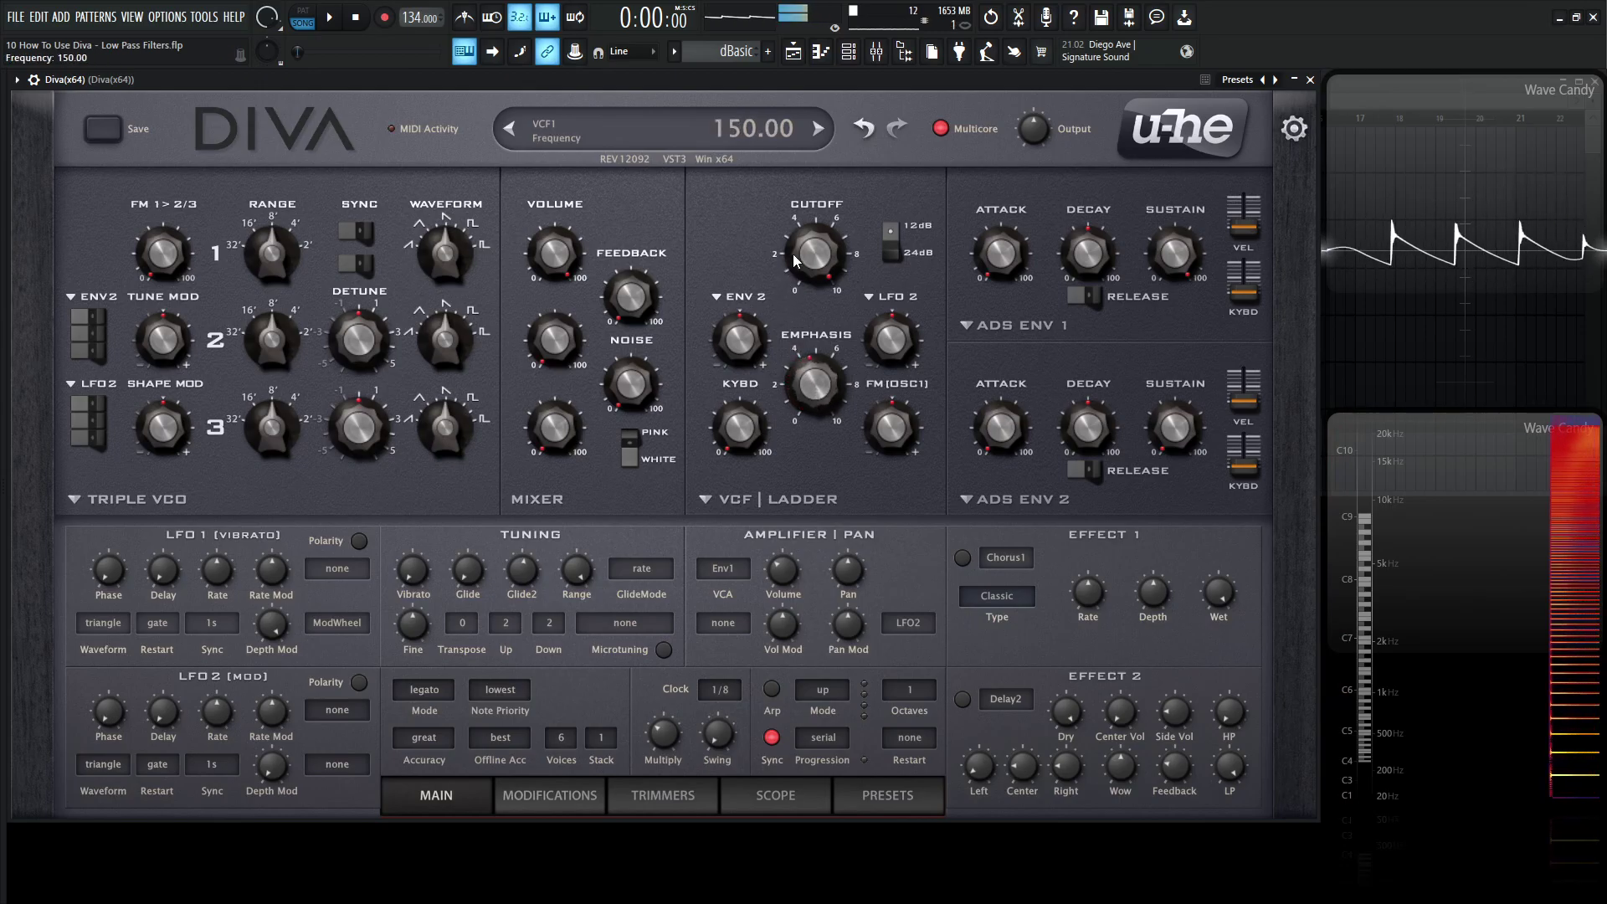
drag(795, 260, 812, 395)
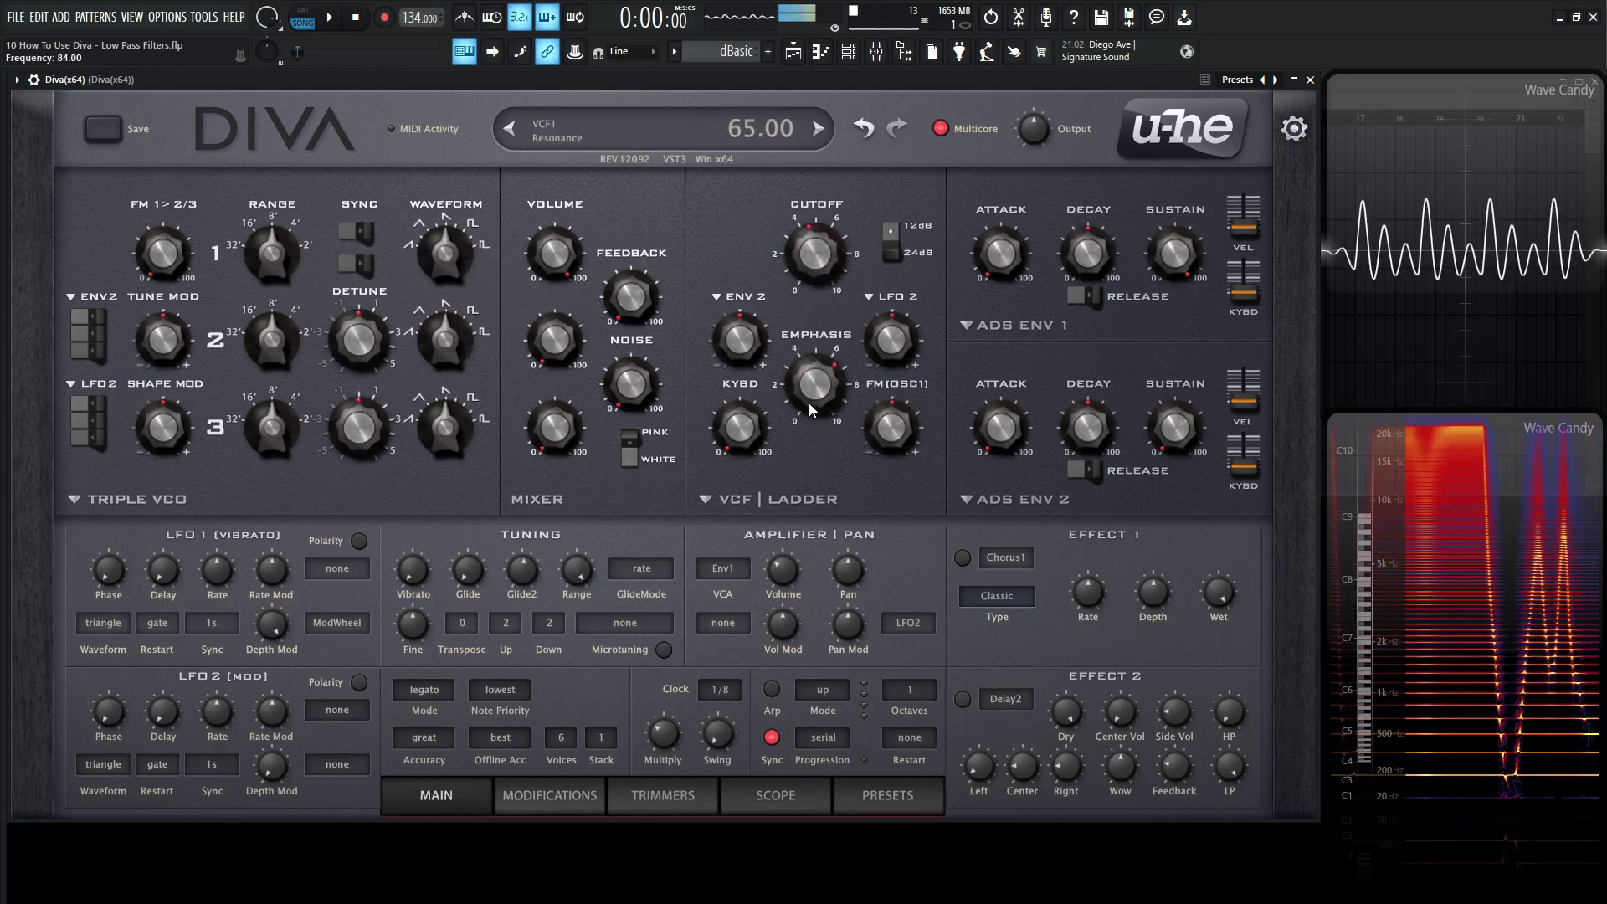
drag(815, 254, 815, 248)
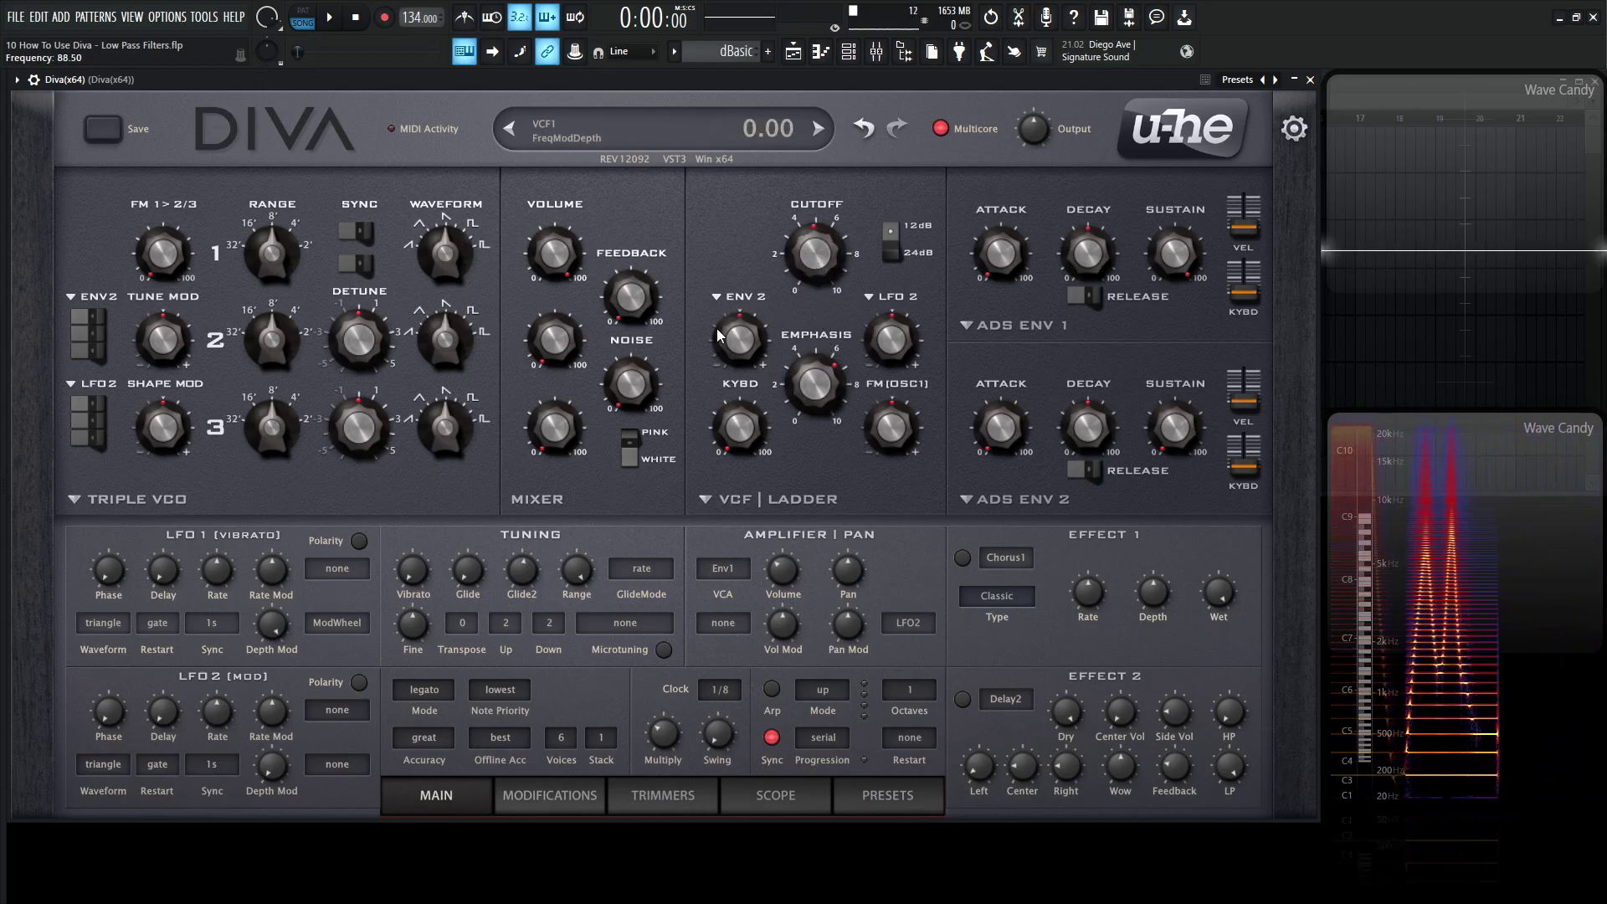
Step: Switch envelope 2 from ADS to the analogue model, leaving the modulation source unchanged
click(744, 297)
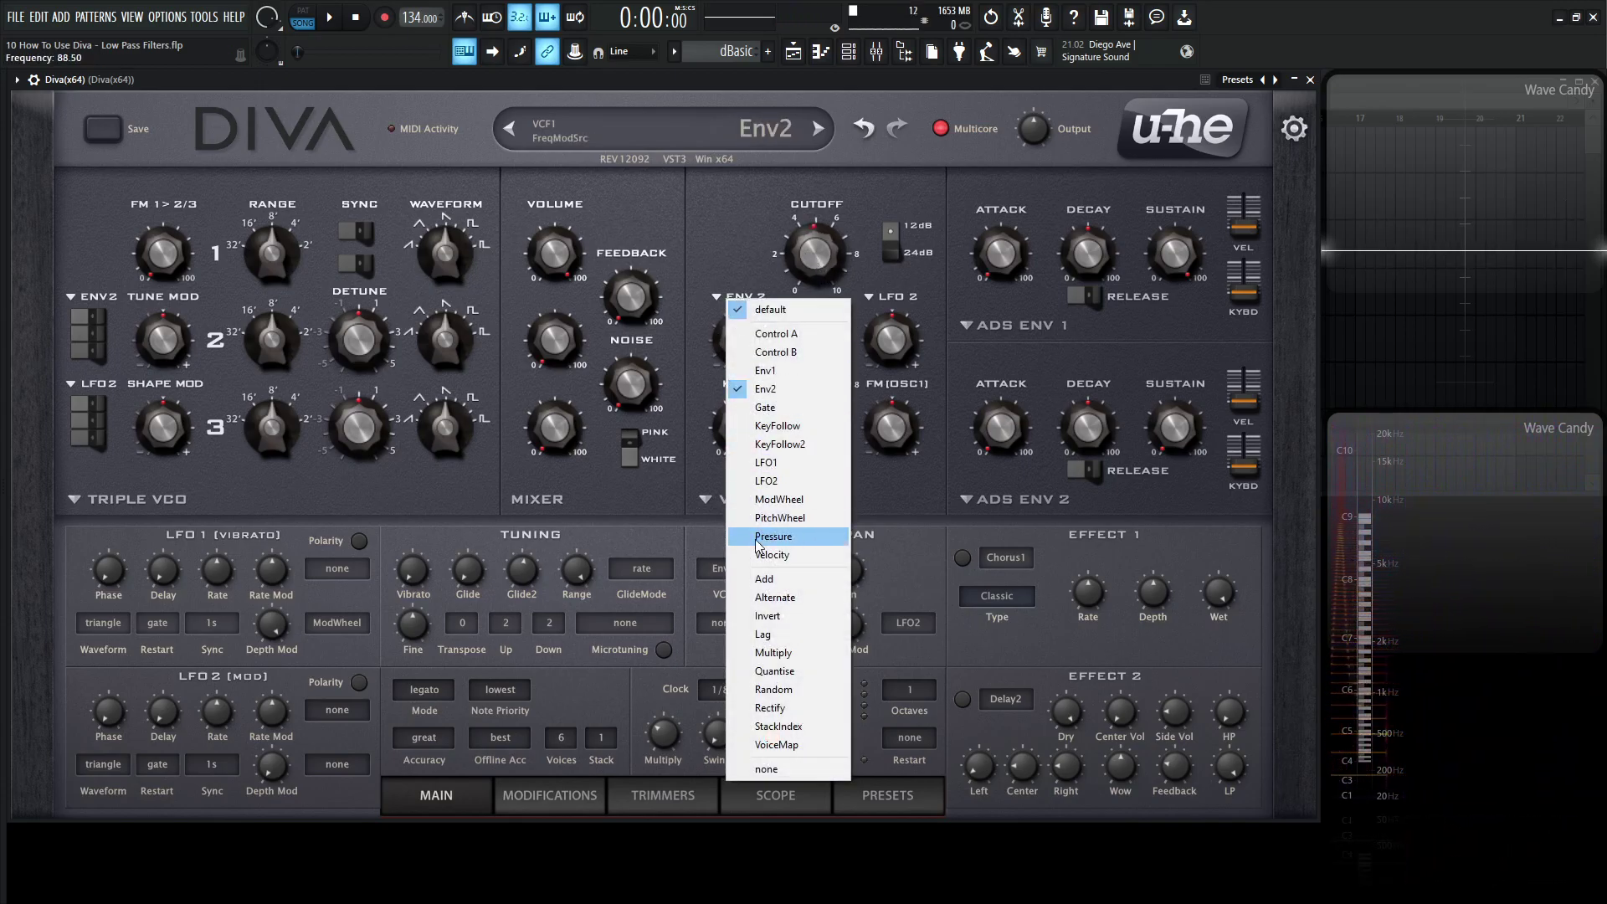
click(783, 322)
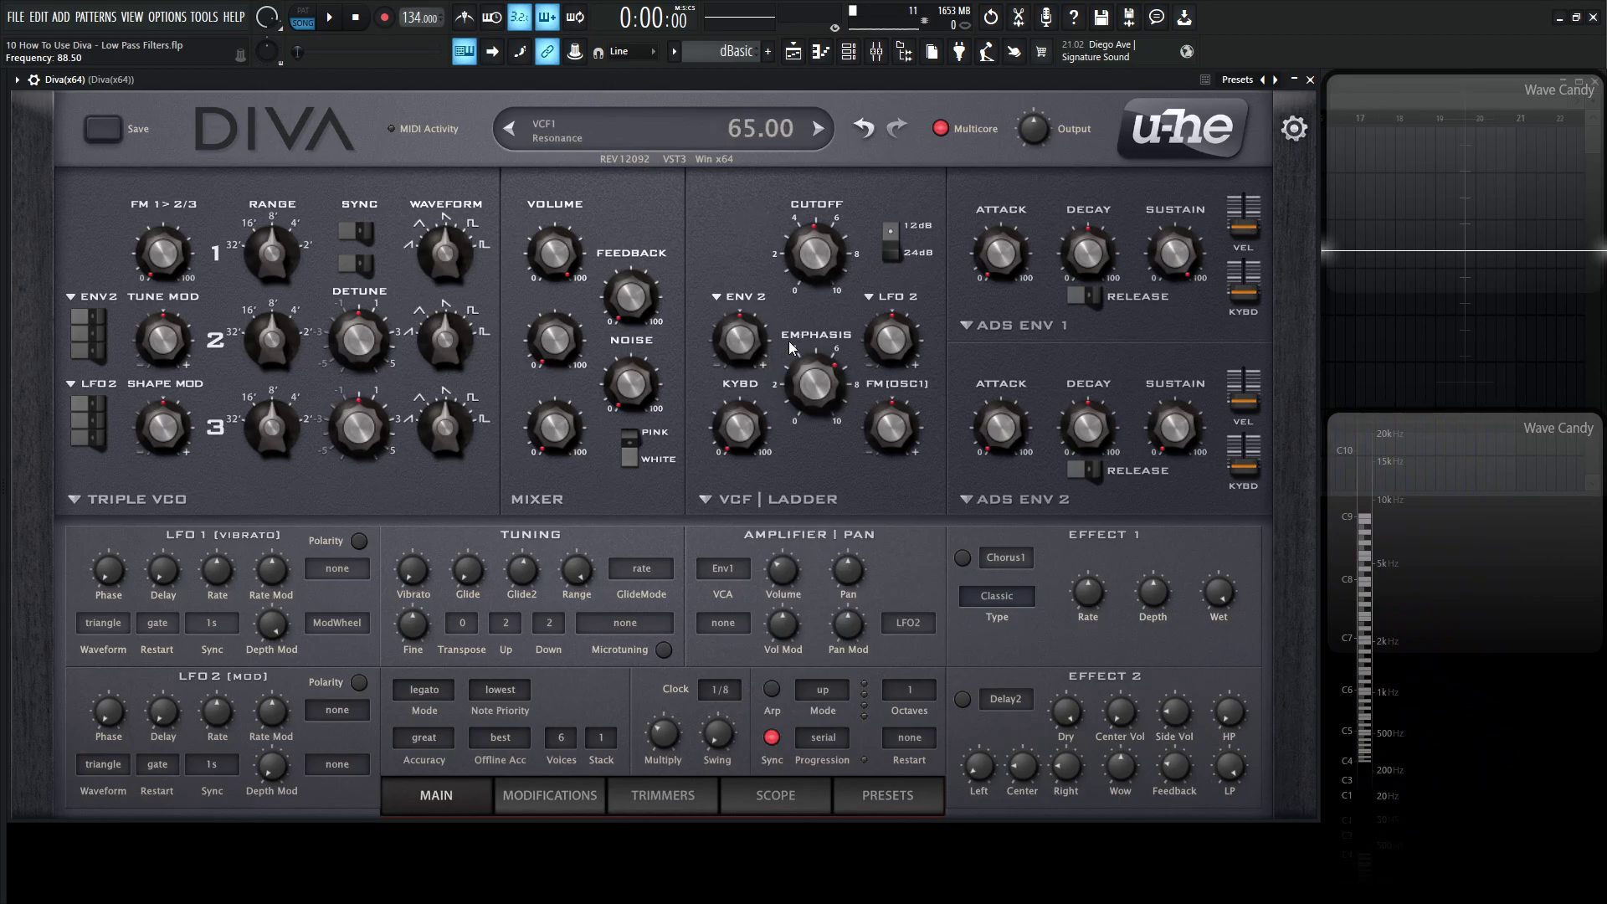
click(1016, 501)
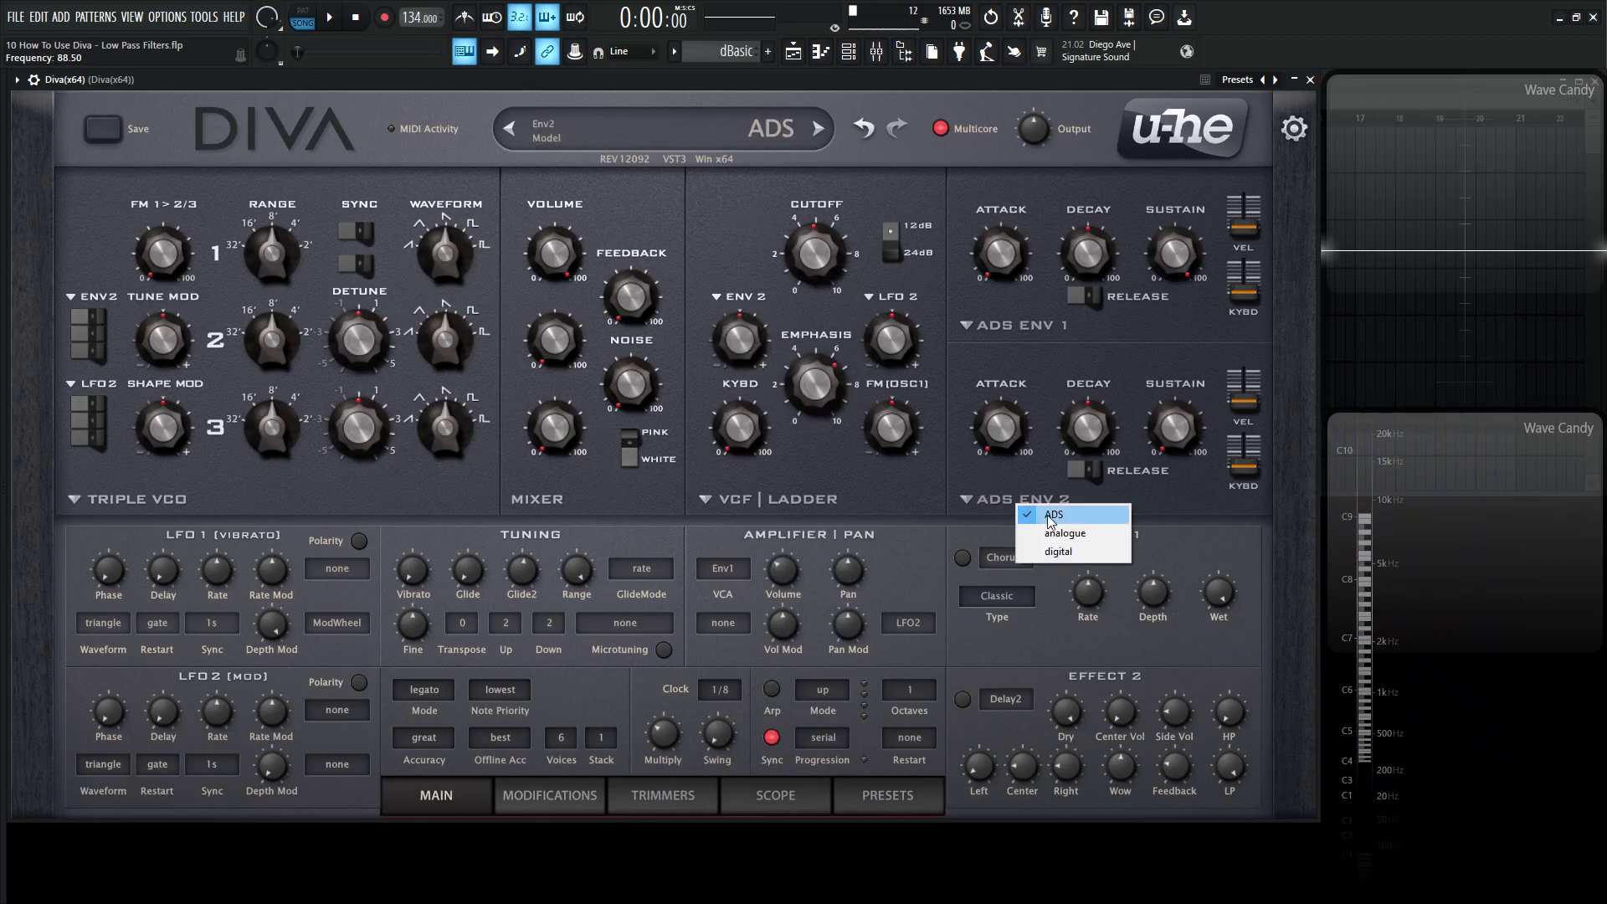
click(1056, 533)
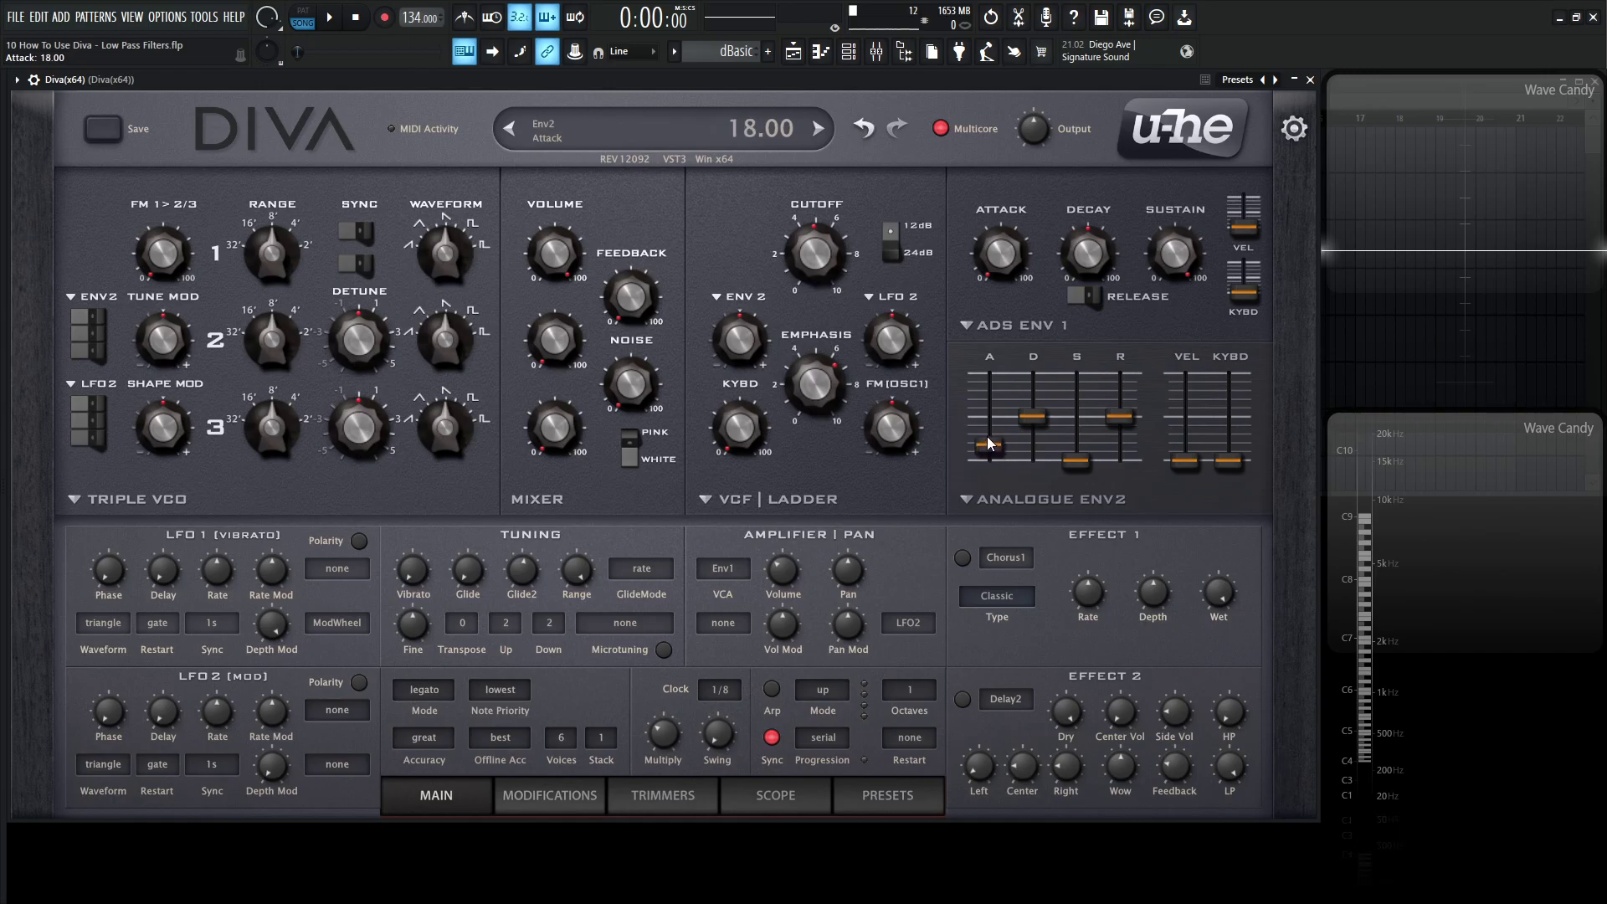
Step: Raise the filter's envelope 2 modulation depth from 26 to 34
drag(759, 352, 751, 342)
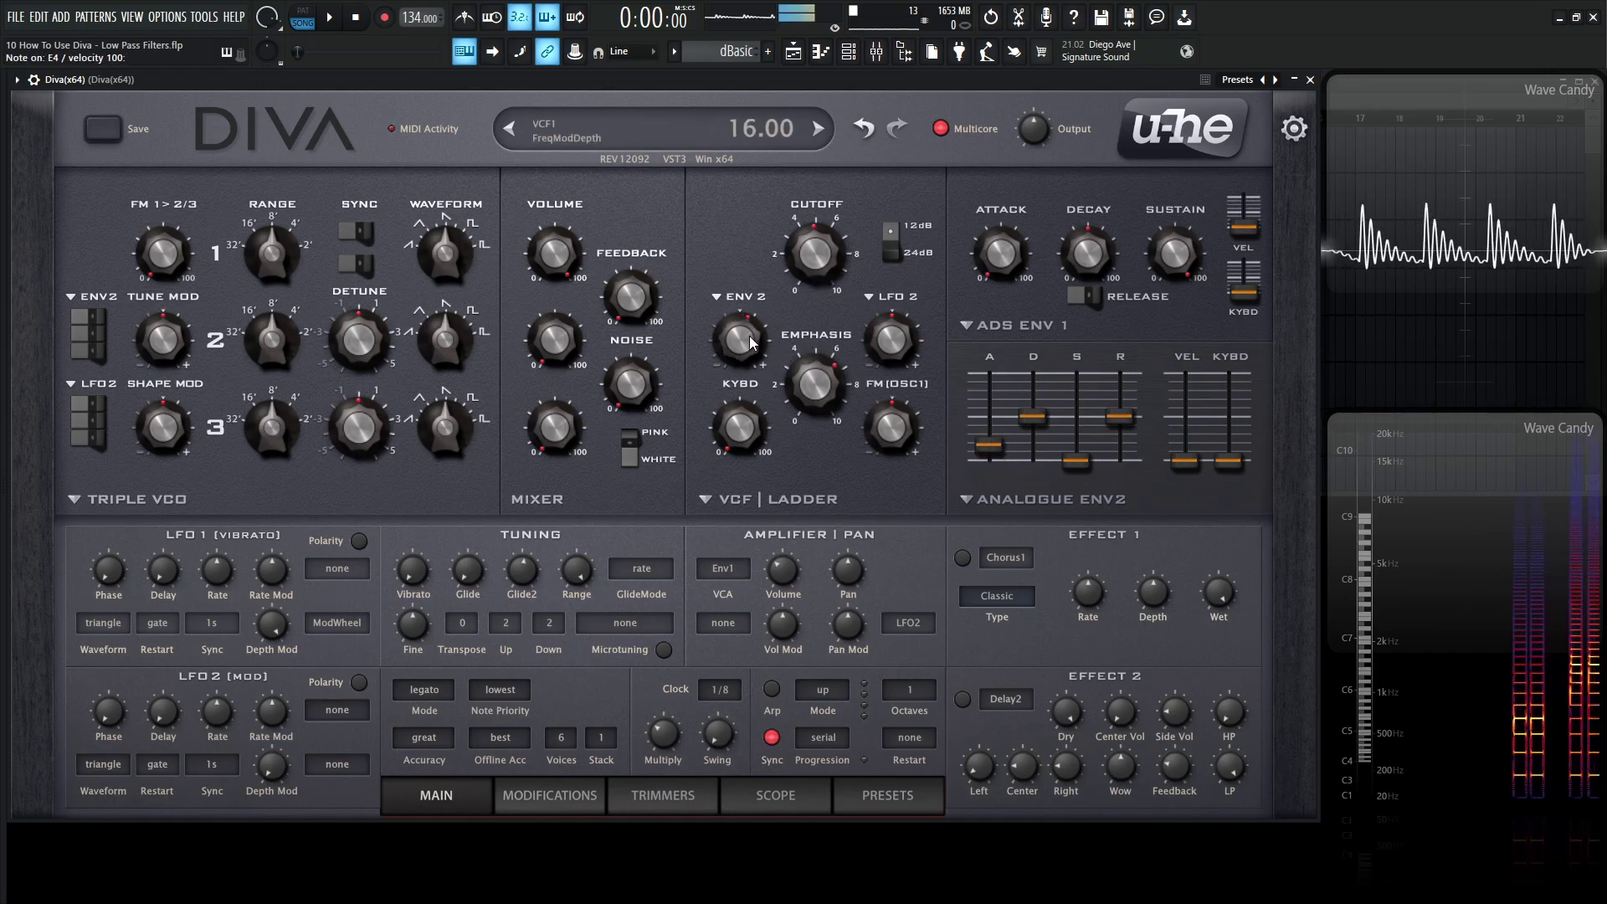
scroll(751, 342, up, 10)
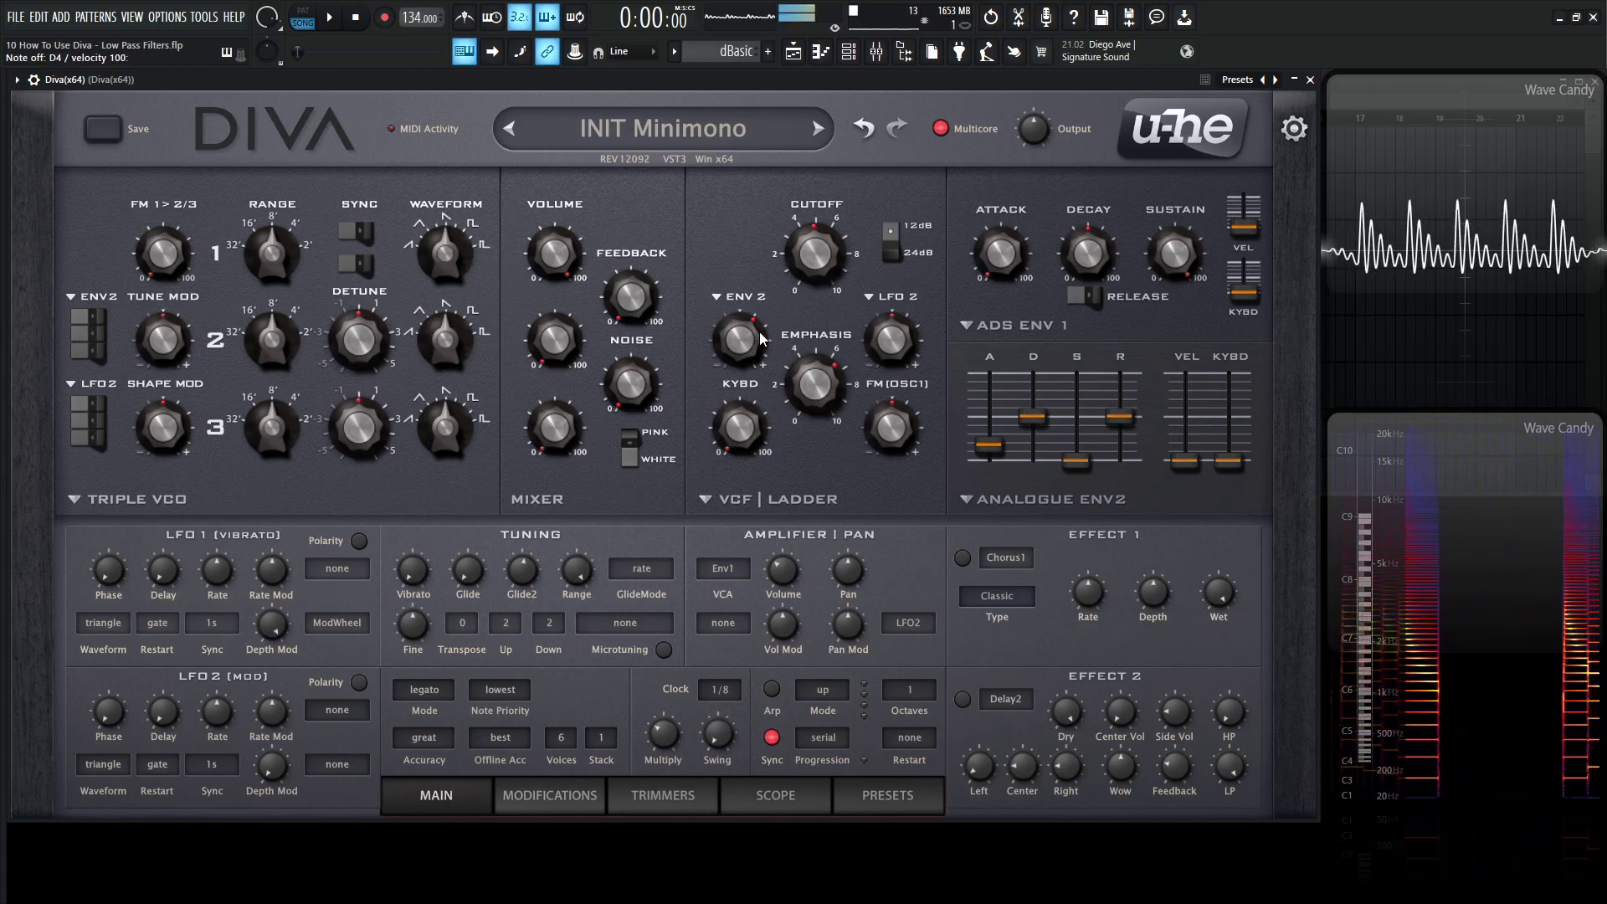
drag(762, 338, 749, 334)
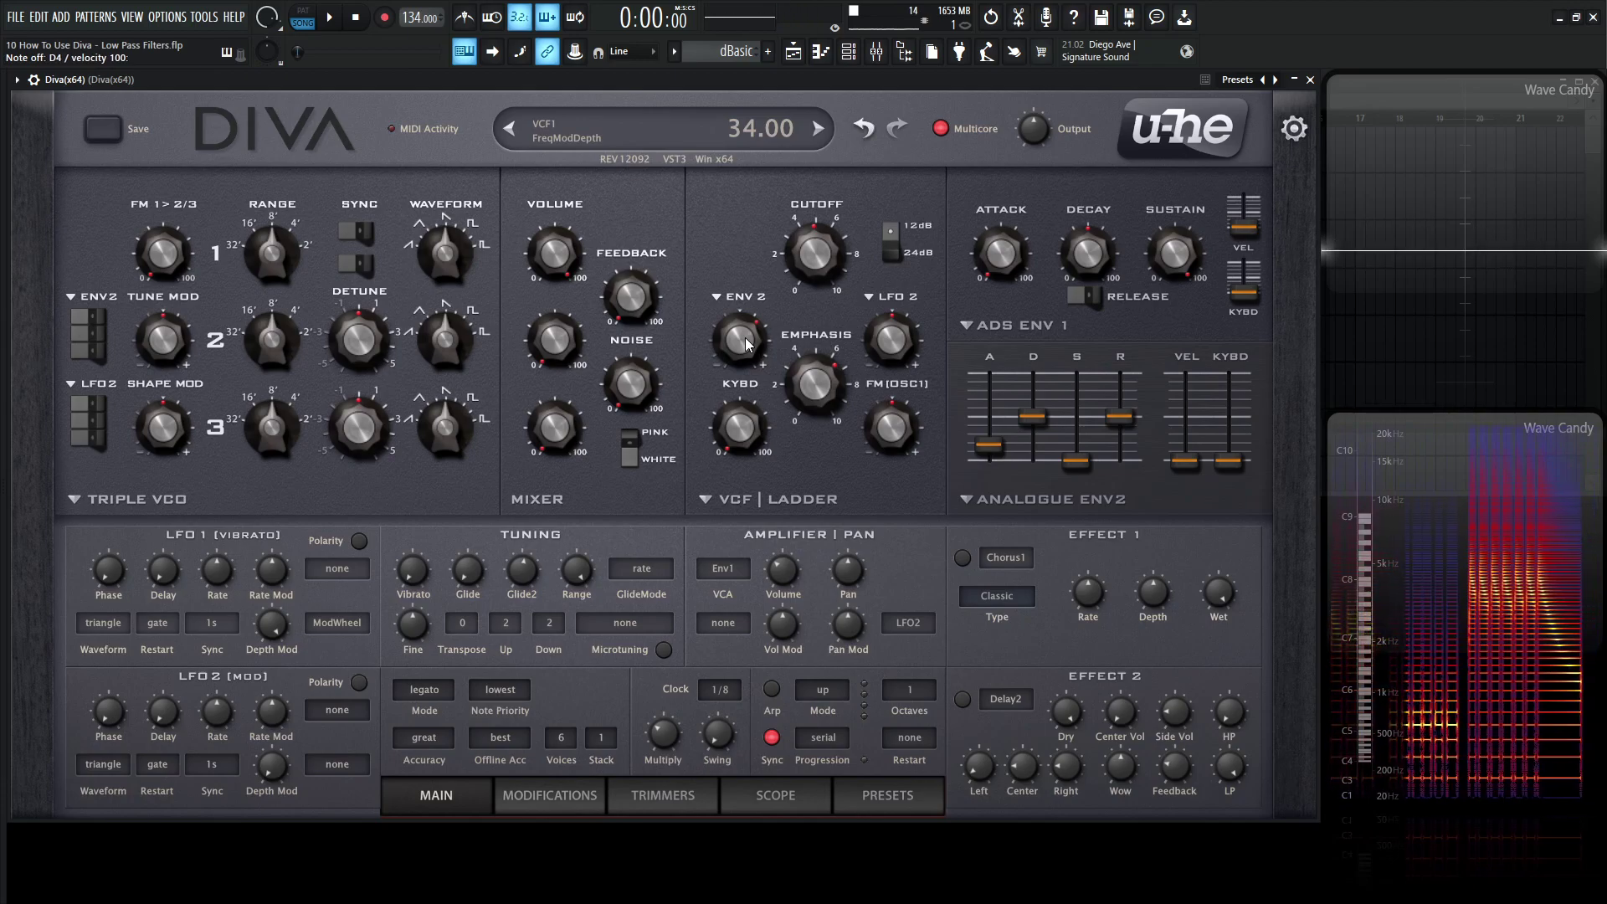
Step: Reset the filter's envelope 2 depth to zero and raise its LFO 2 modulation to 30
double_click(747, 343)
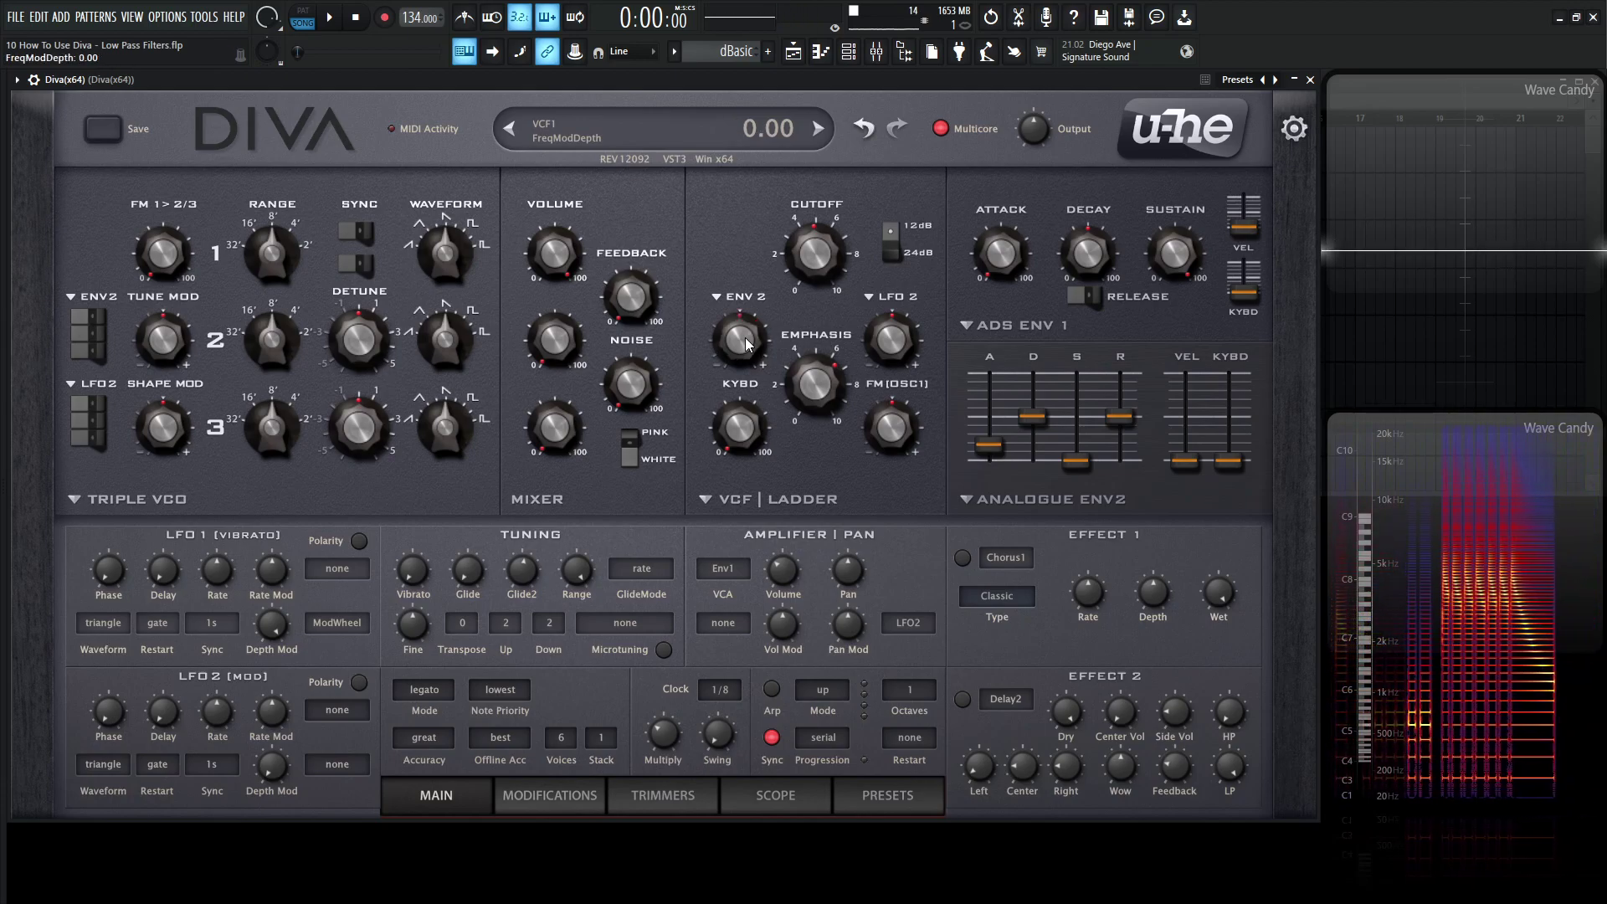
click(876, 301)
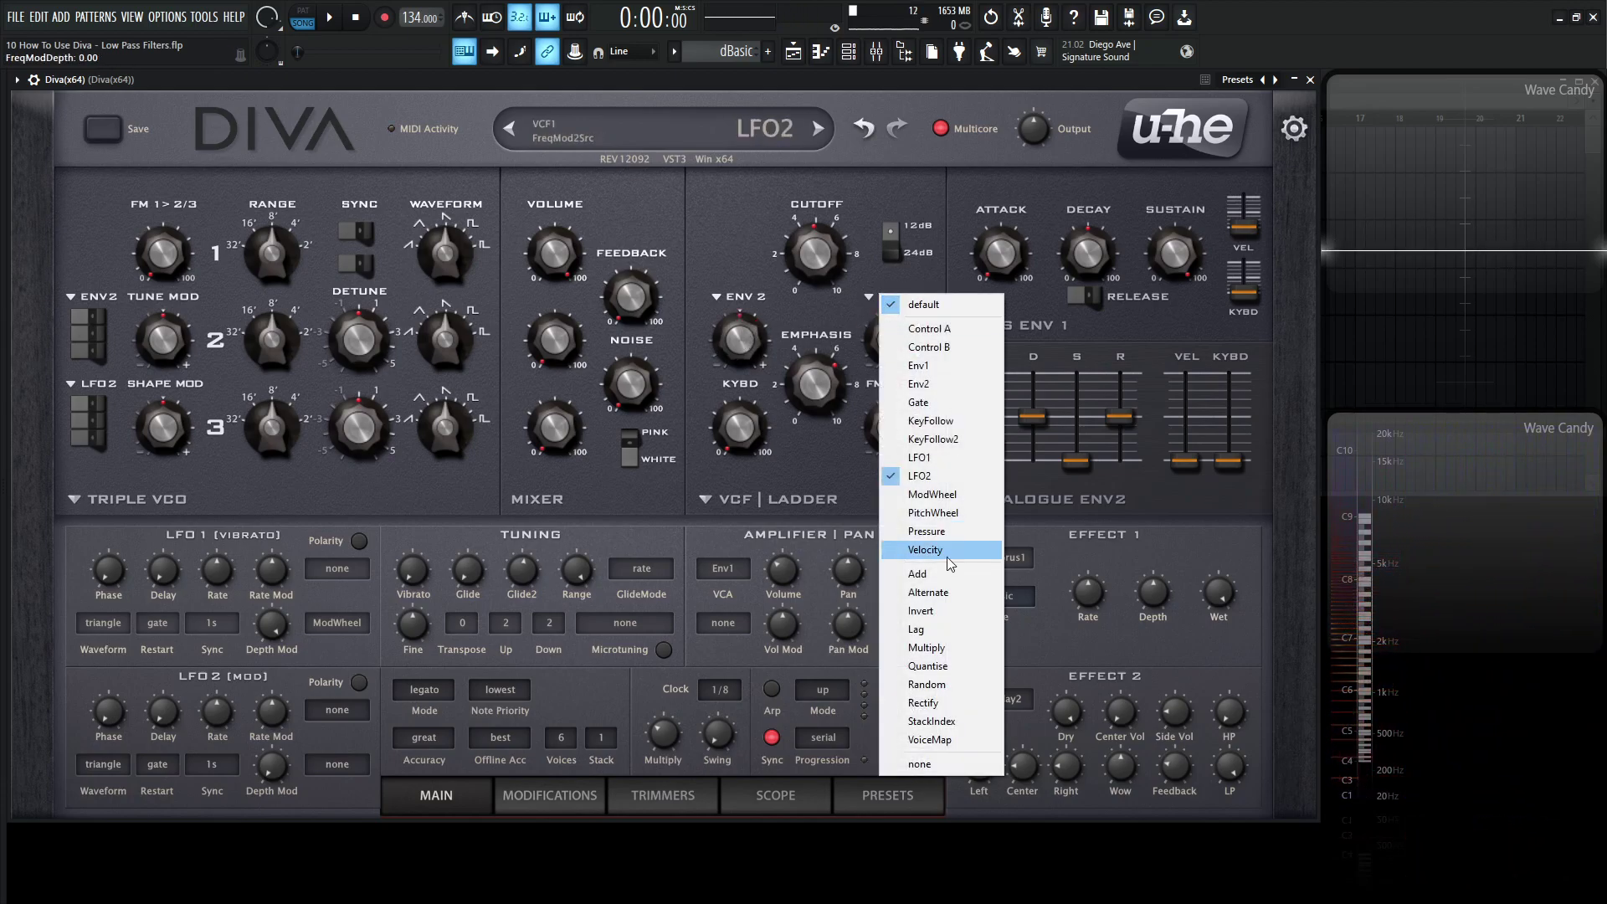
click(891, 179)
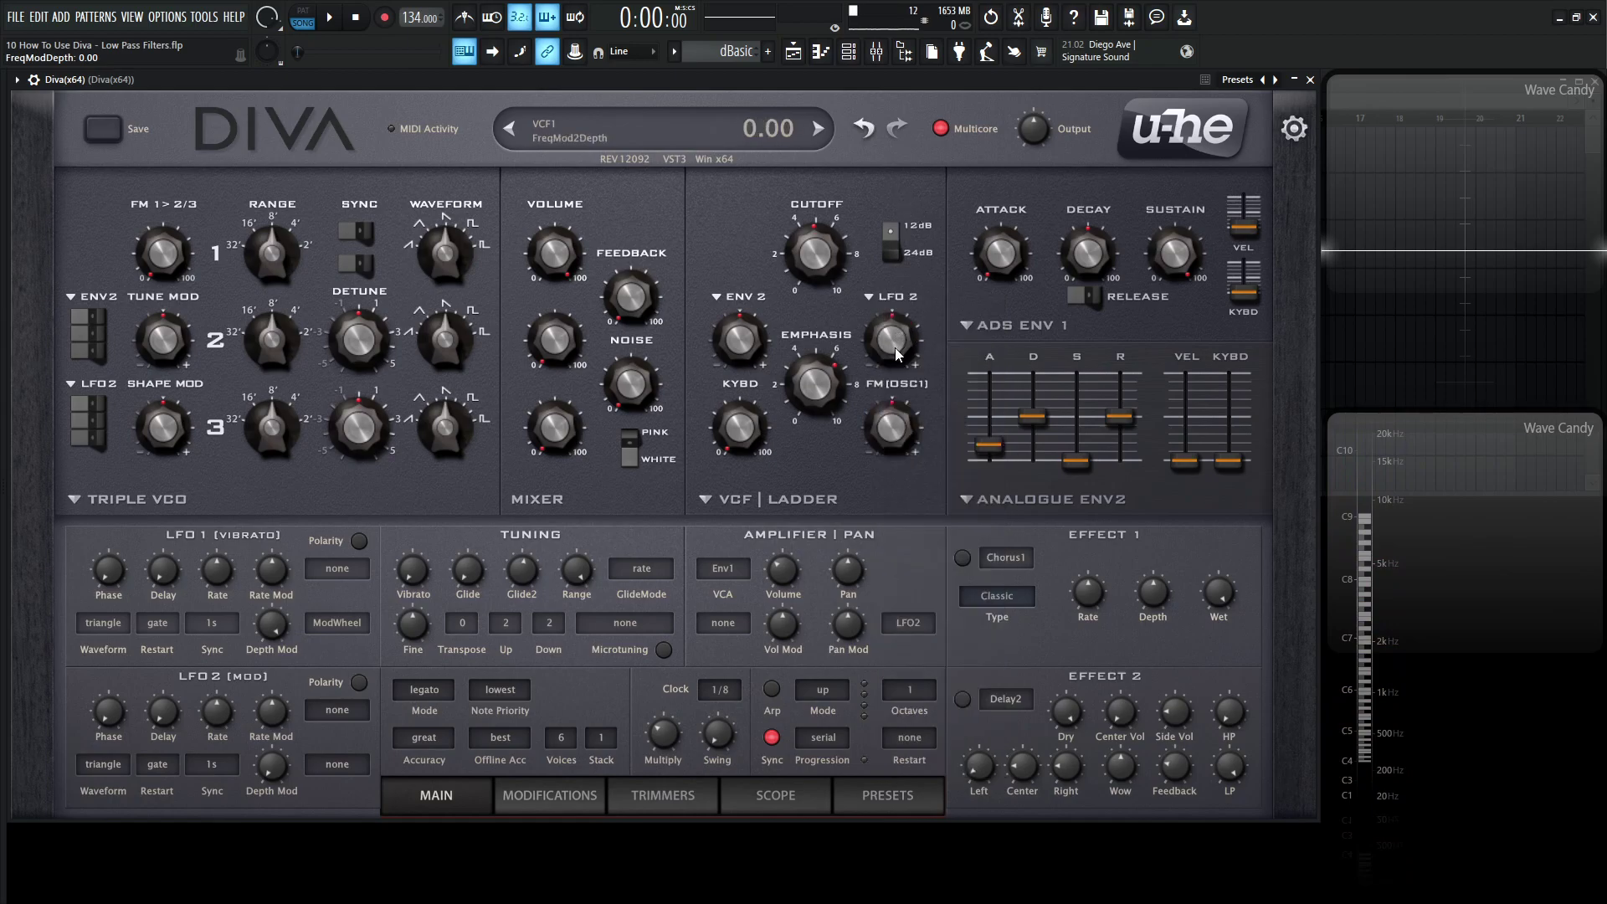
drag(895, 348, 896, 339)
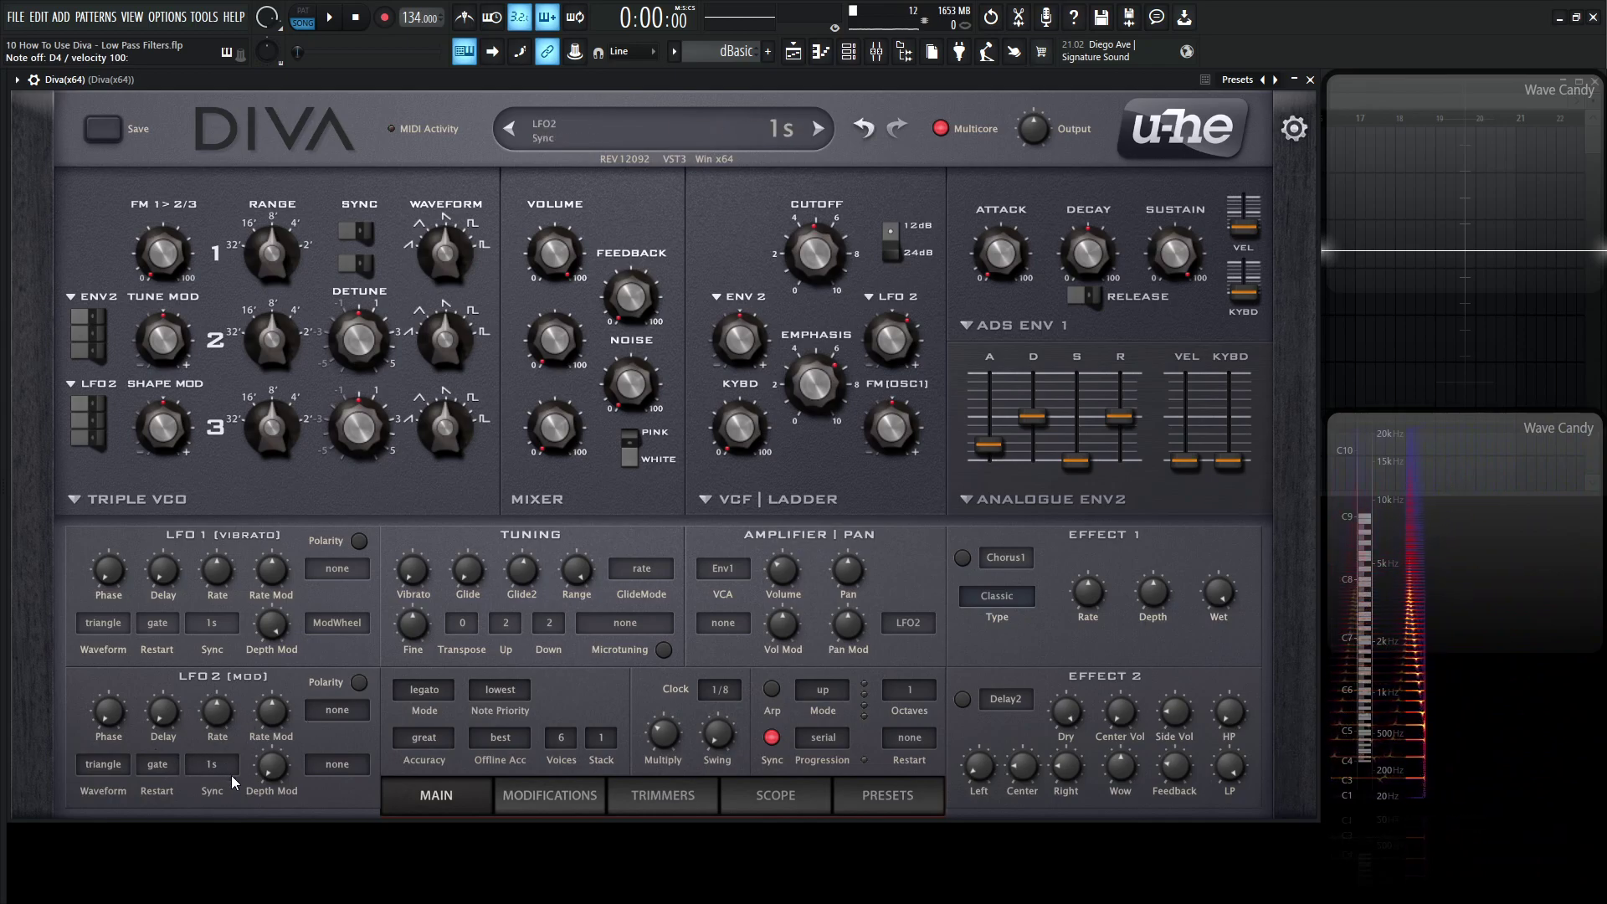
Step: Step the LFO 2 Sync value through the divisions until it reads 1/4
scroll(228, 771, up, 1)
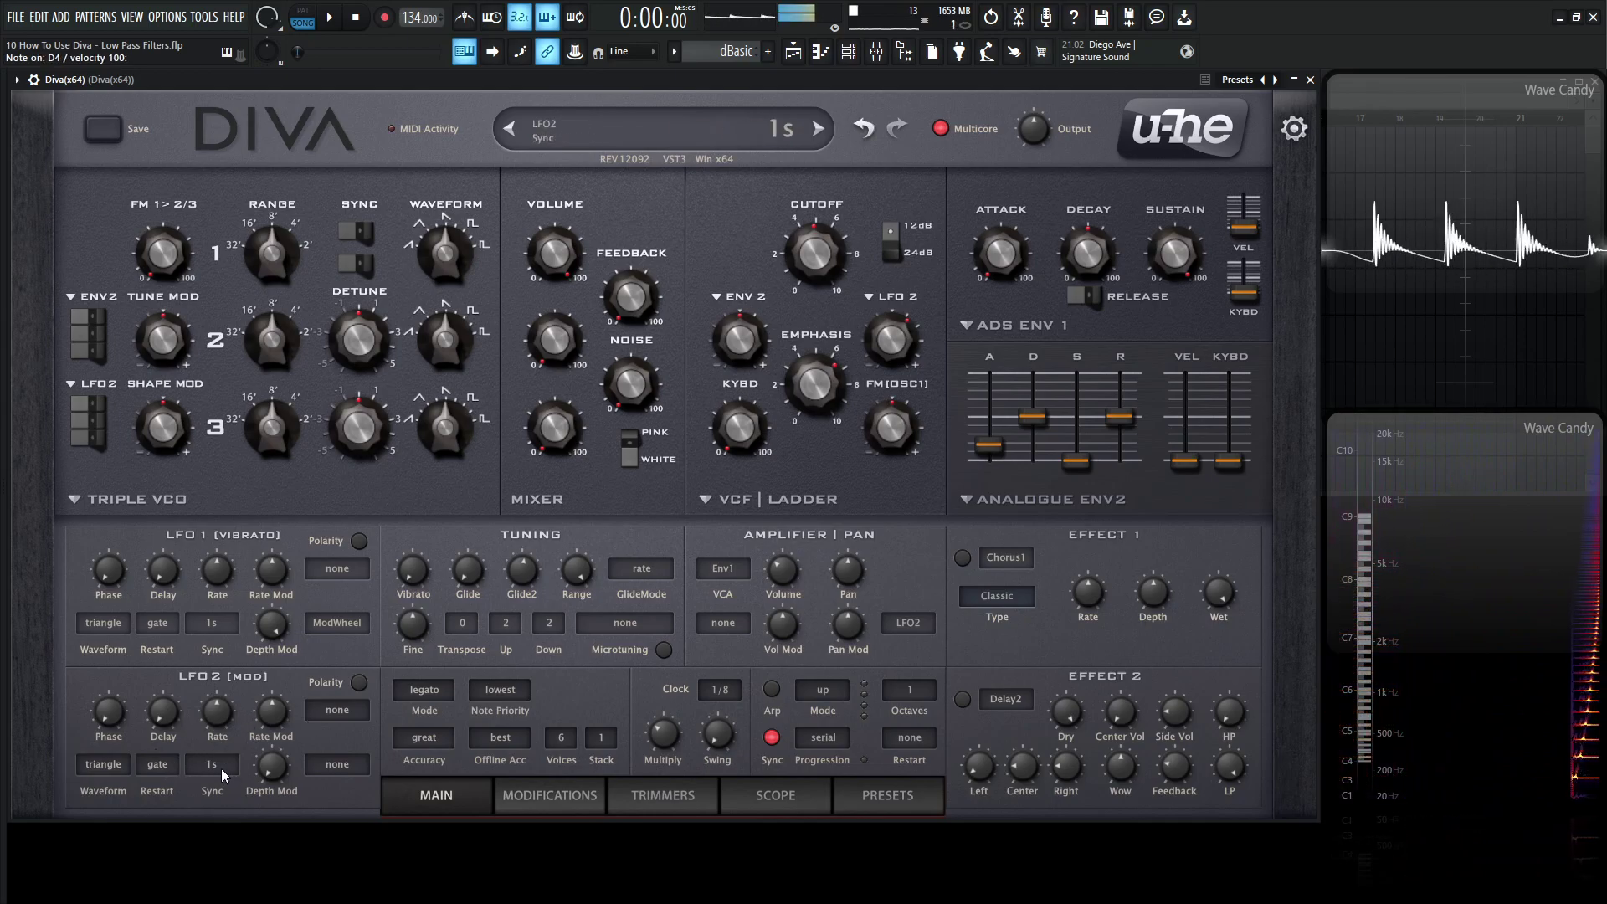
scroll(224, 773, up, 3)
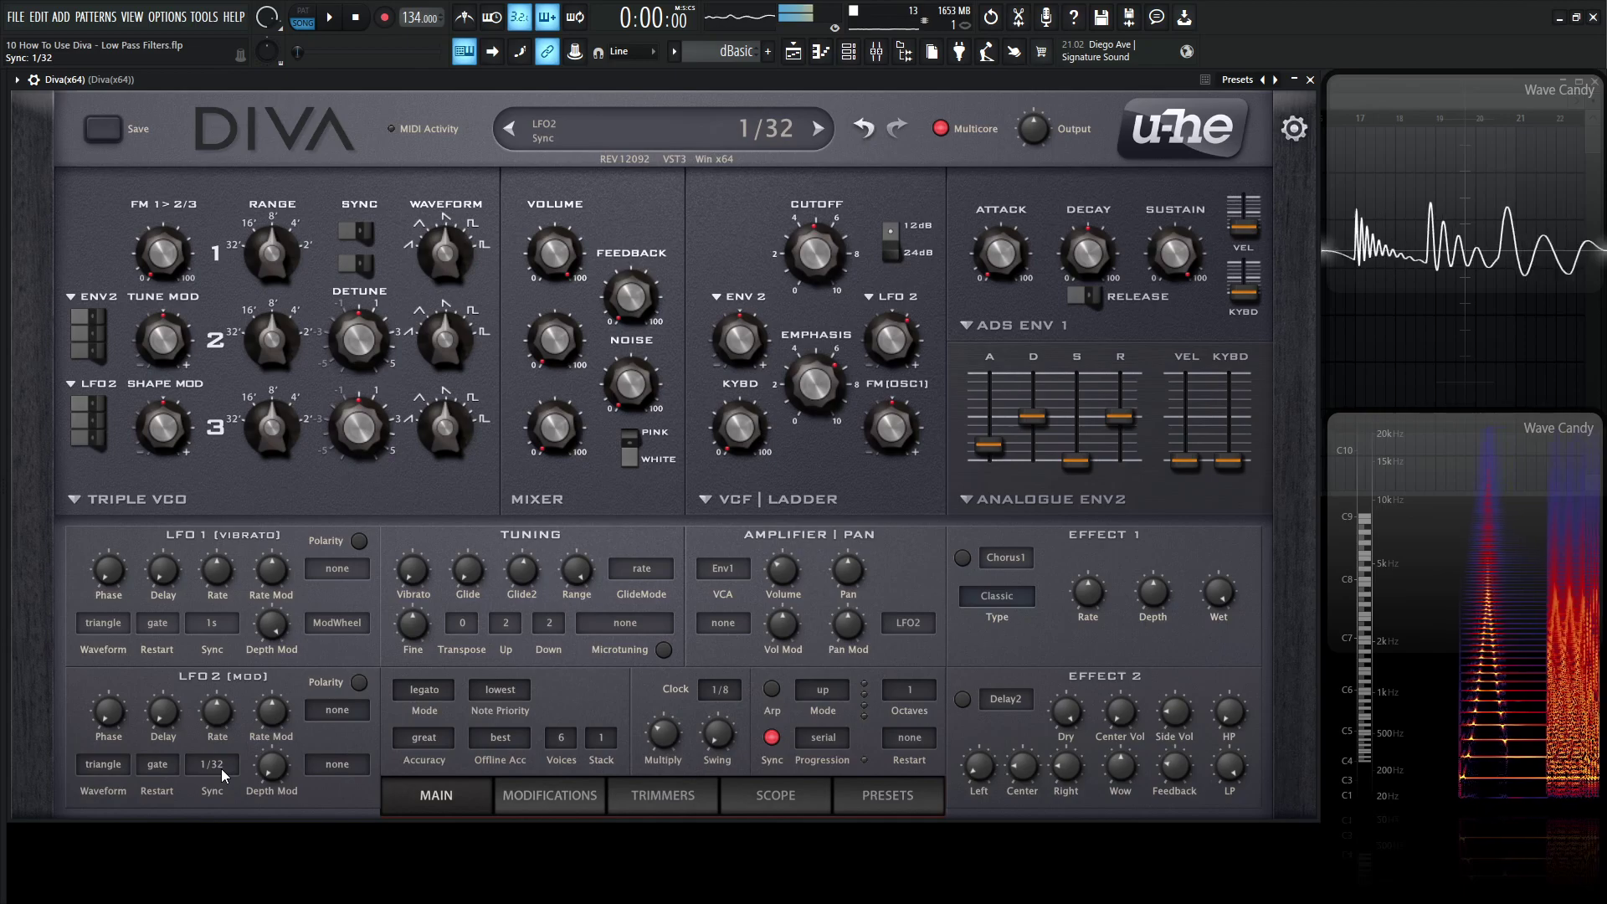
scroll(224, 773, up, 1)
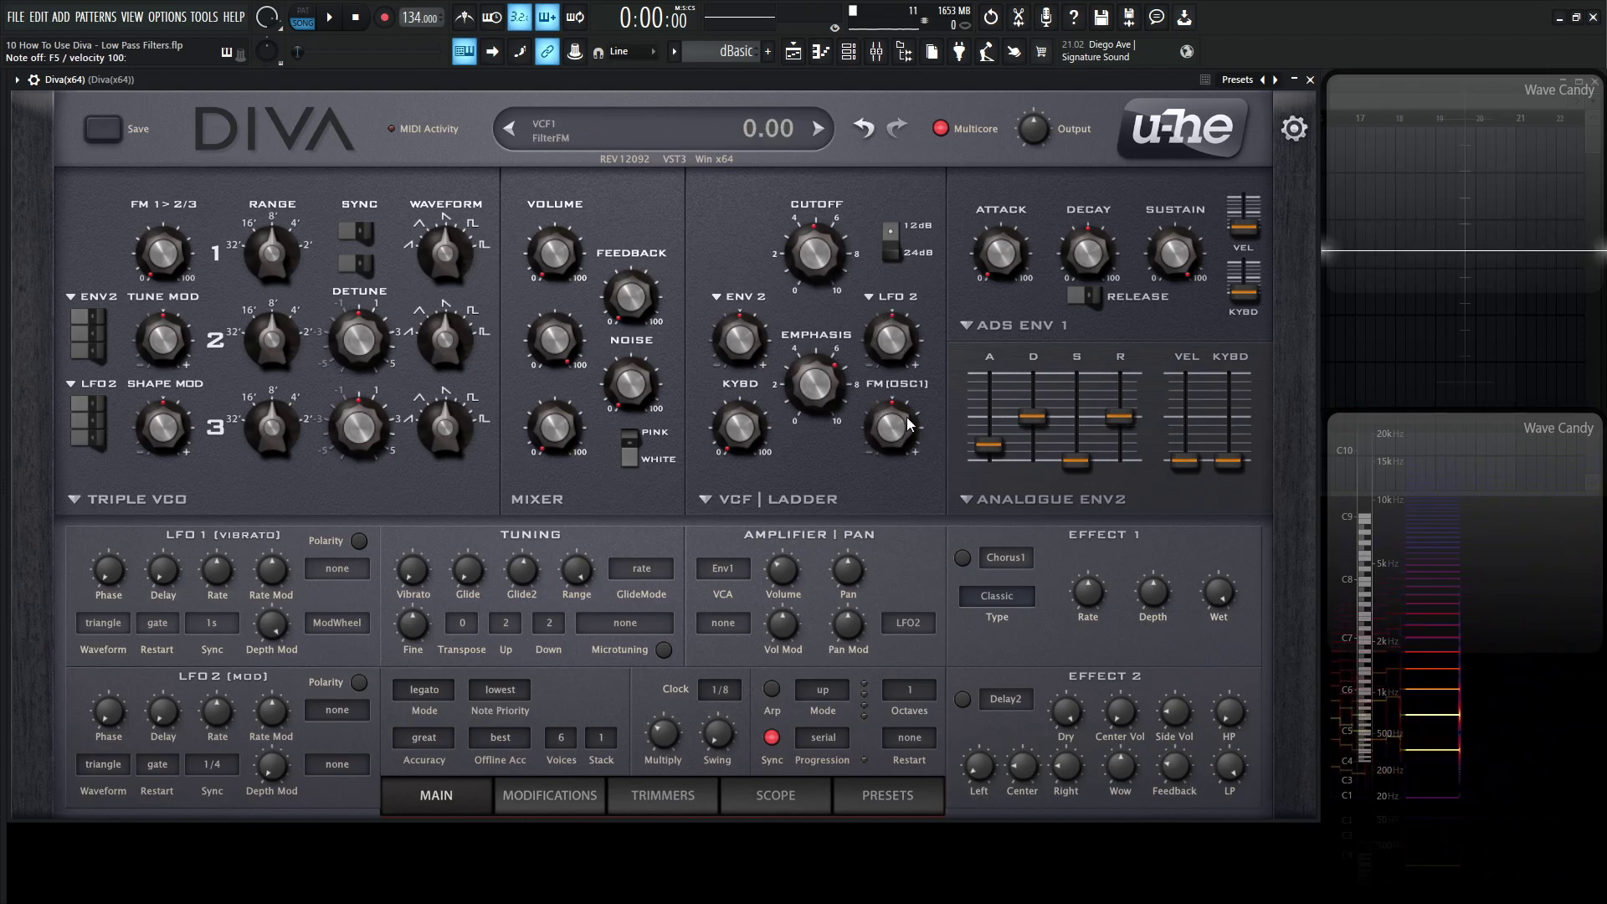
Step: Set Osc 1 filter FM to about 20, raise Osc 1 an octave, and lower its waveform
drag(887, 431, 870, 313)
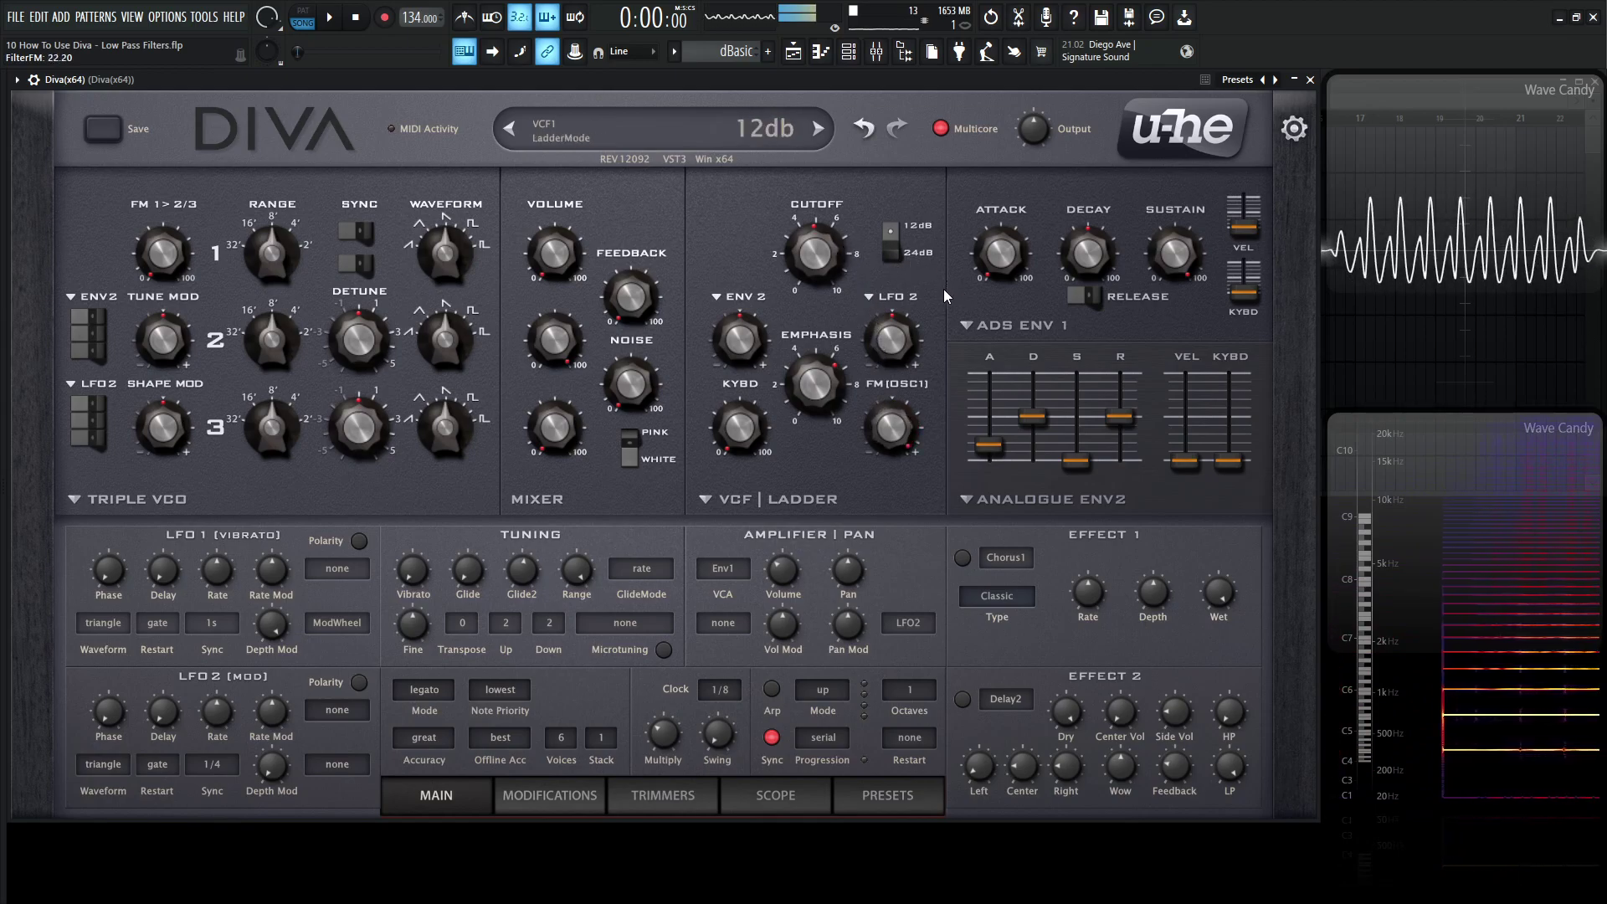
drag(899, 421, 901, 431)
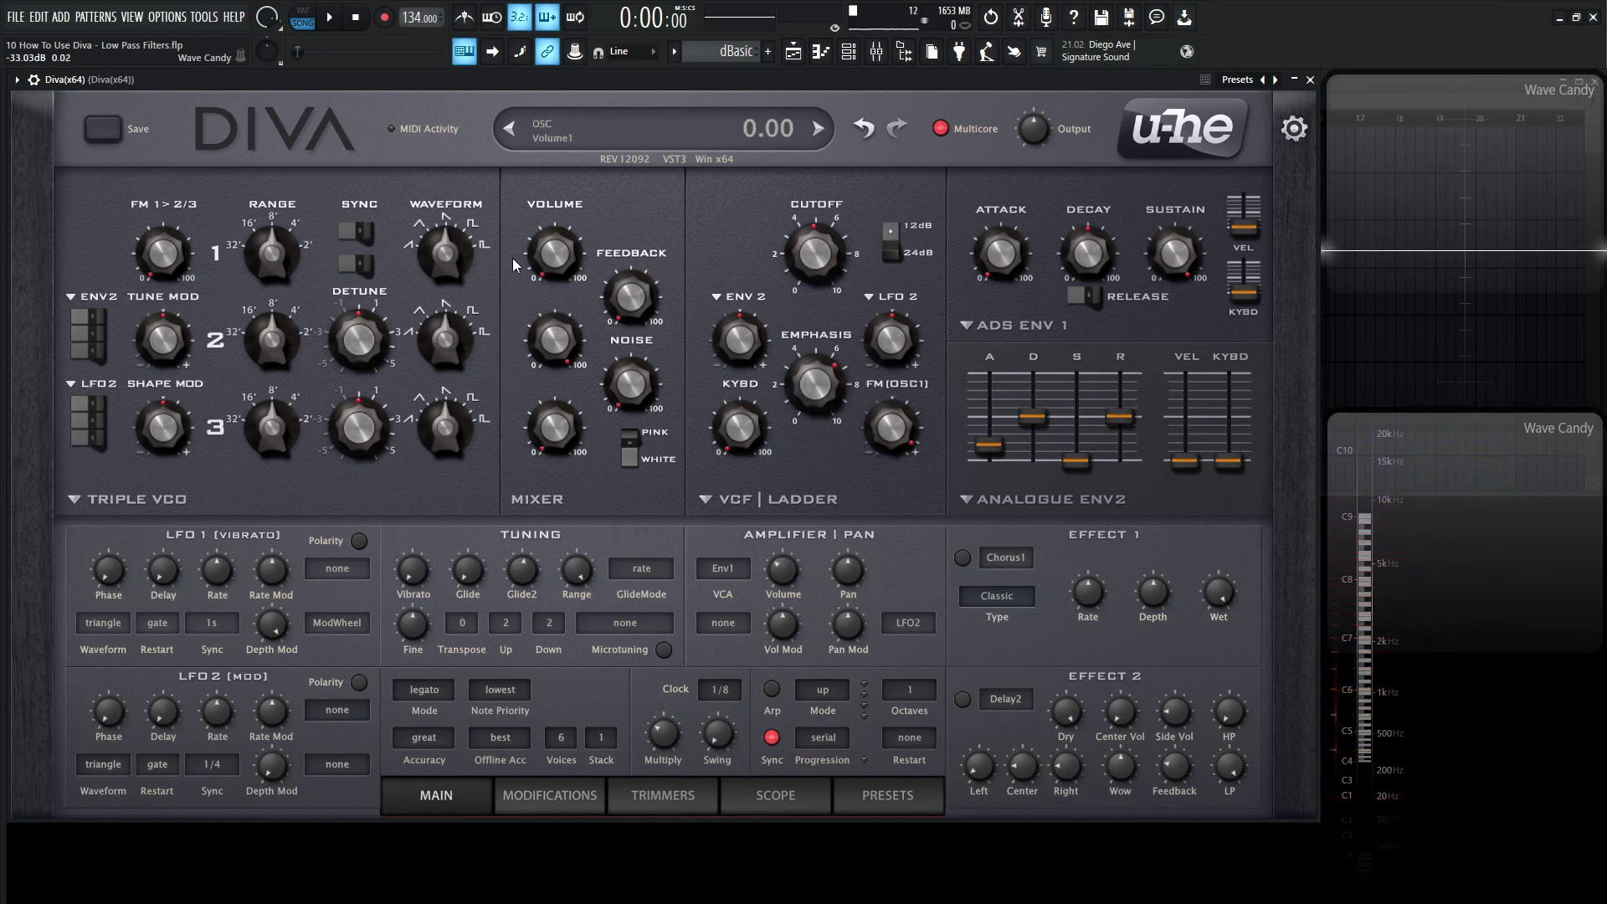
drag(272, 251, 268, 366)
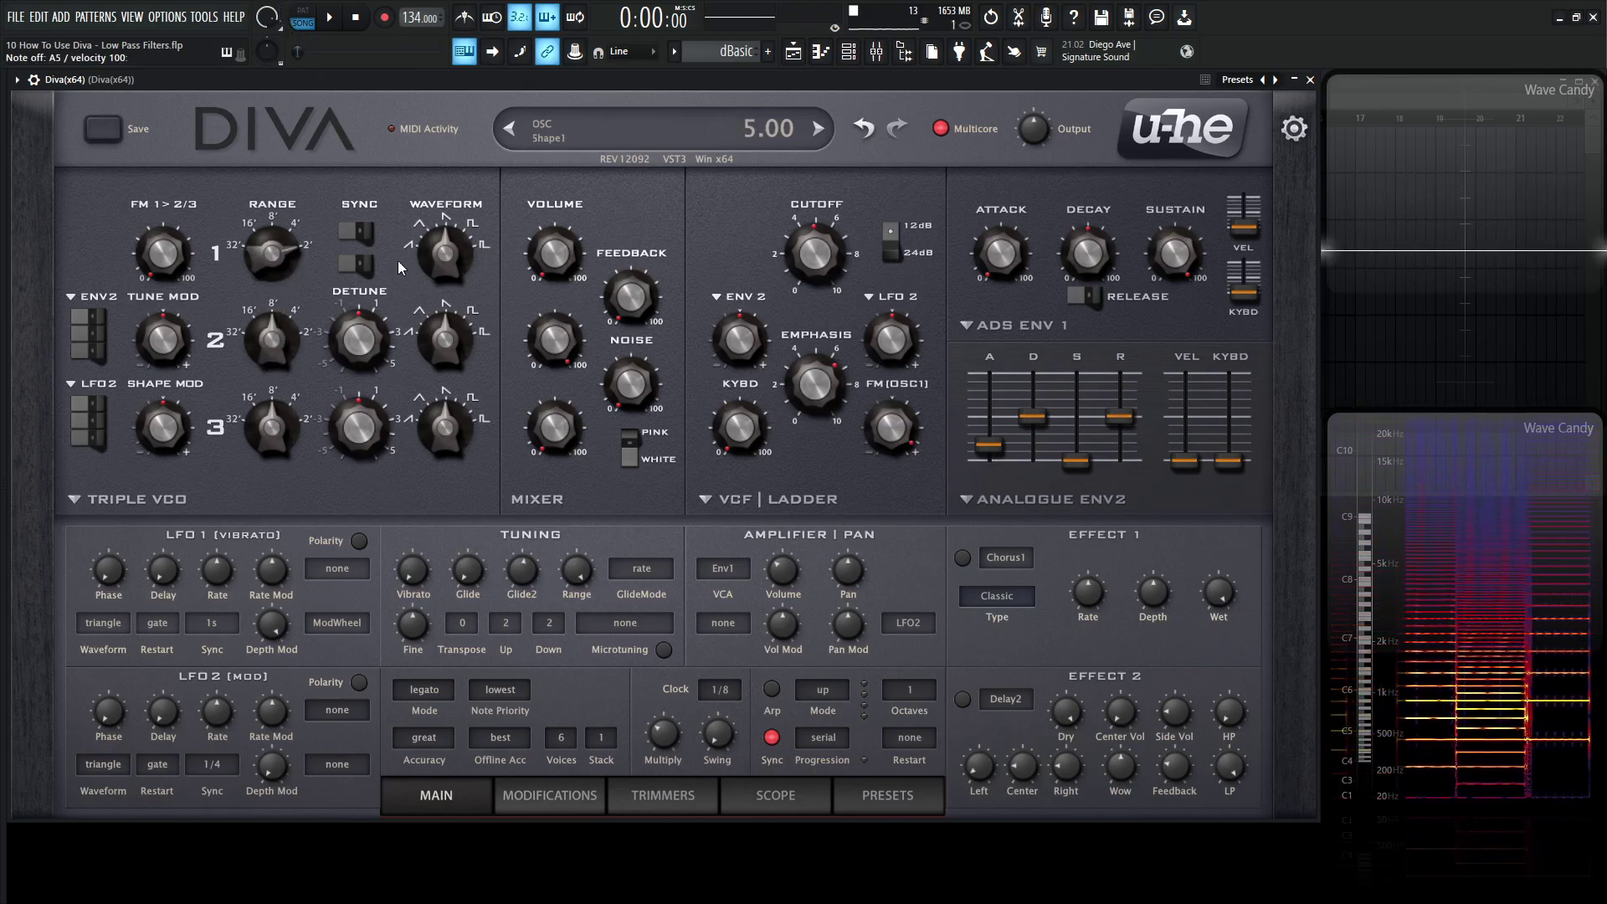
mouse_move(446, 258)
mouse_down()
mouse_move(434, 333)
mouse_move(435, 211)
mouse_move(448, 310)
mouse_move(427, 251)
mouse_move(437, 299)
mouse_move(442, 239)
mouse_up()
Step: Trim filter FM to 20, then try keyboard tracking up, reset to zero, then at full
drag(891, 421, 892, 426)
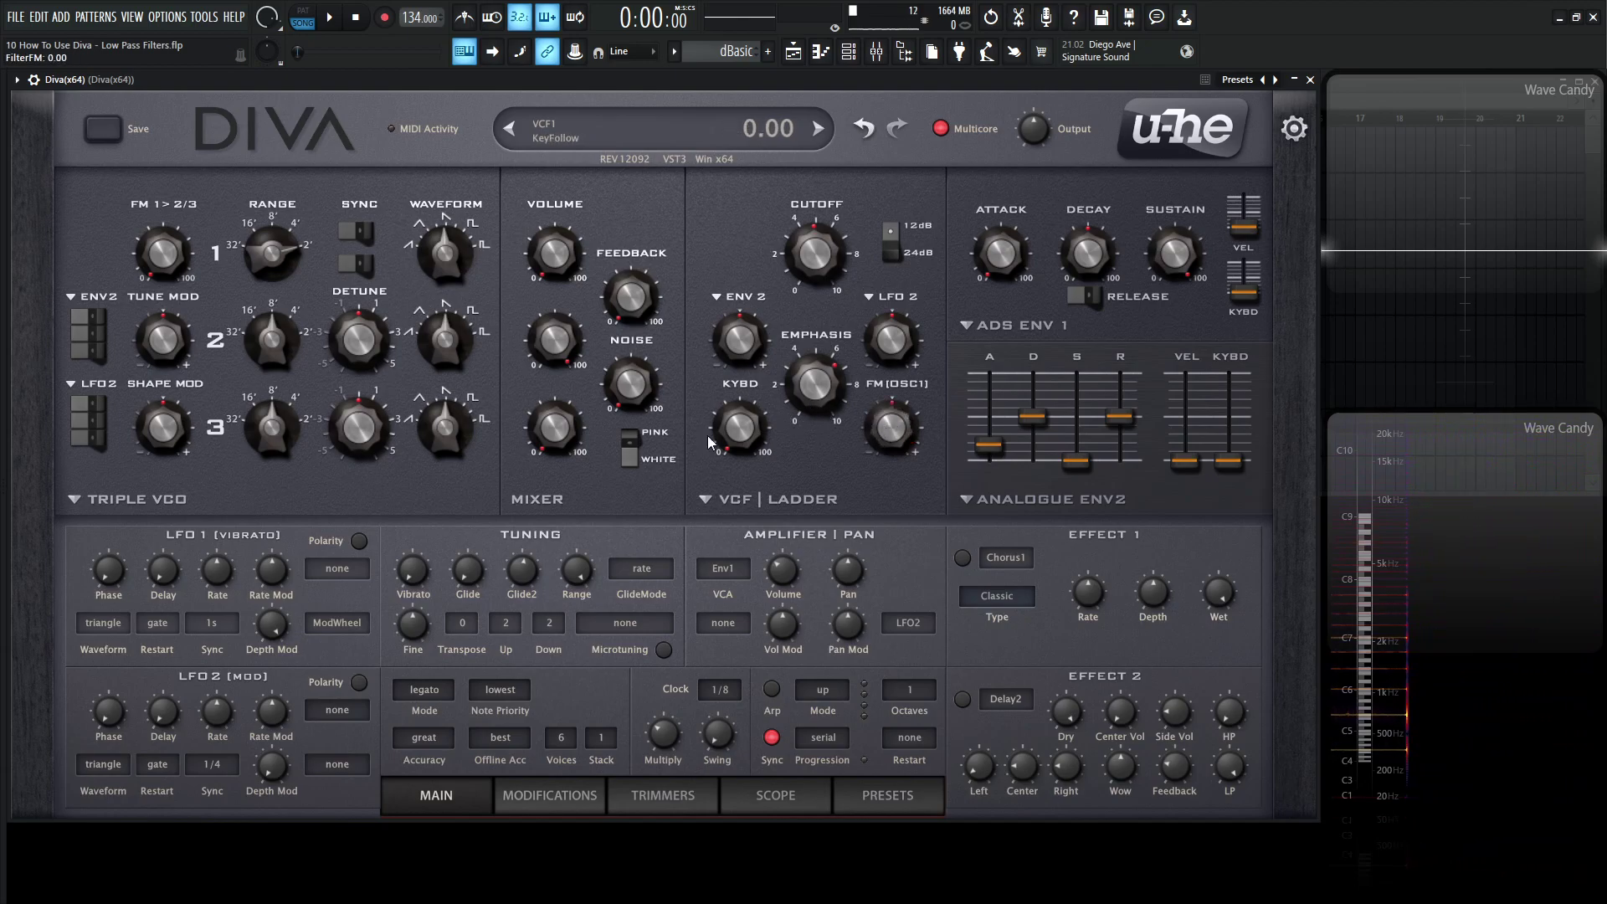
drag(750, 432, 751, 290)
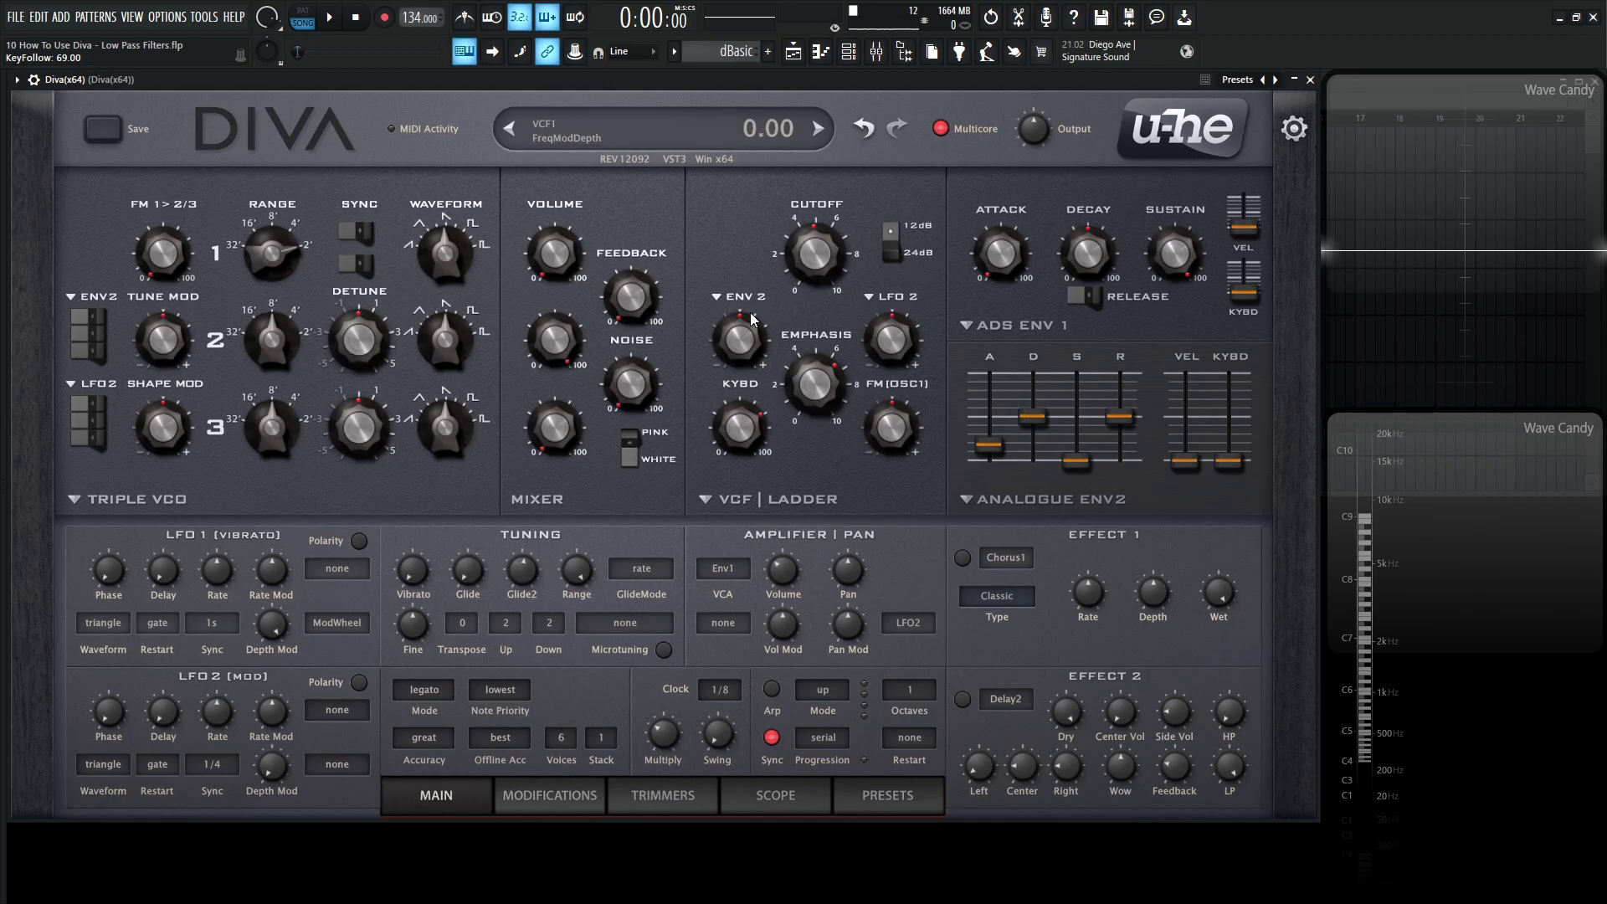
double_click(739, 426)
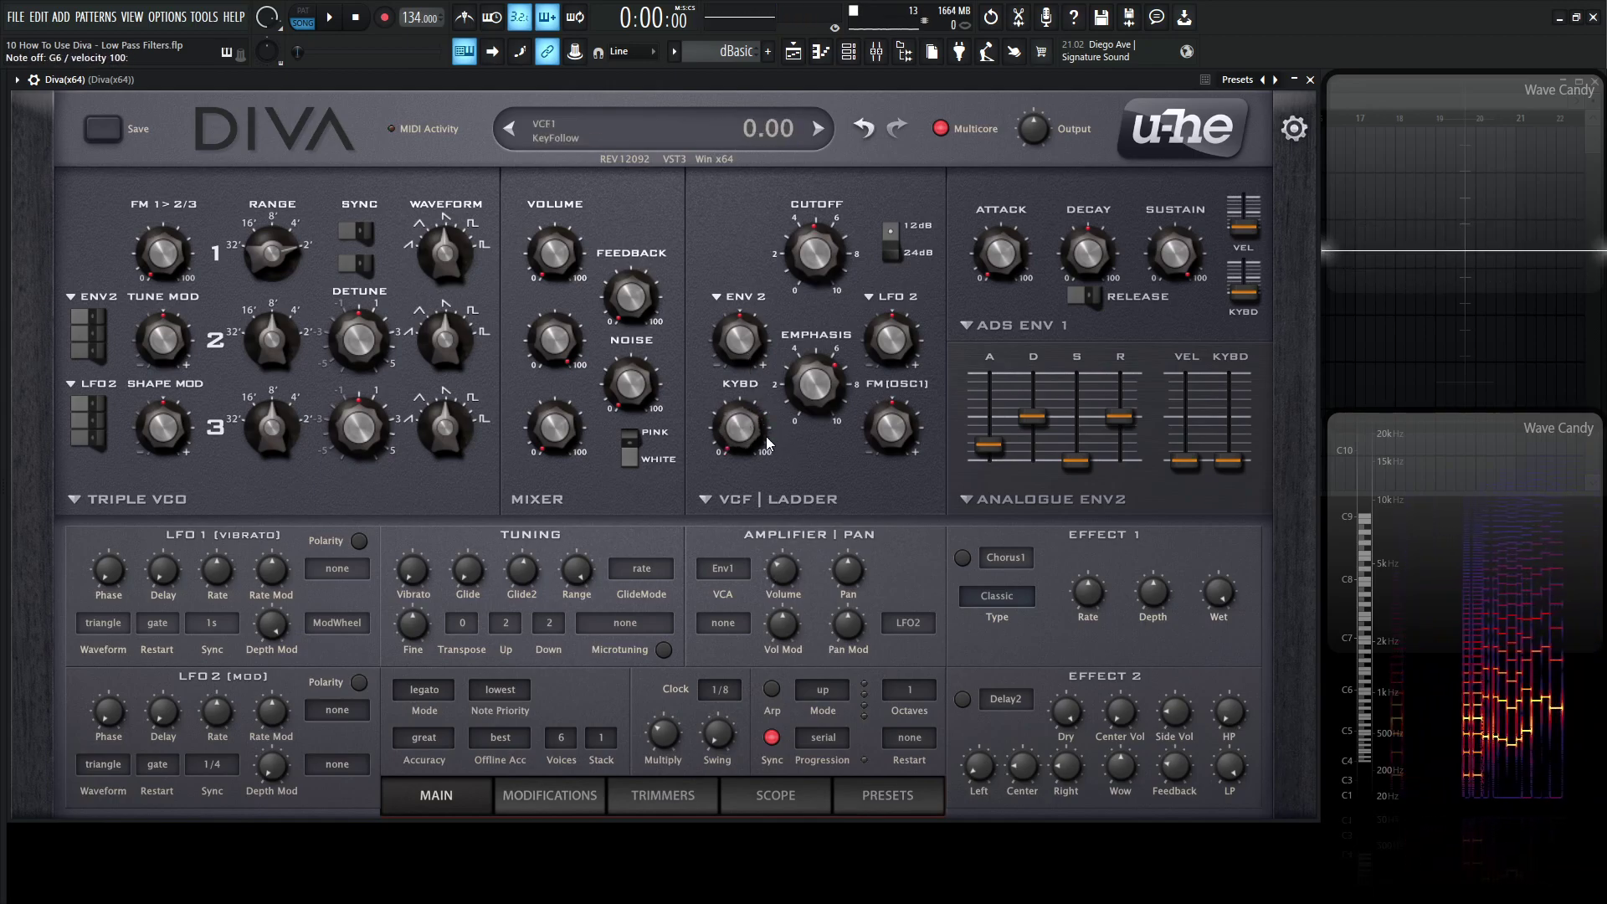
drag(740, 427, 740, 352)
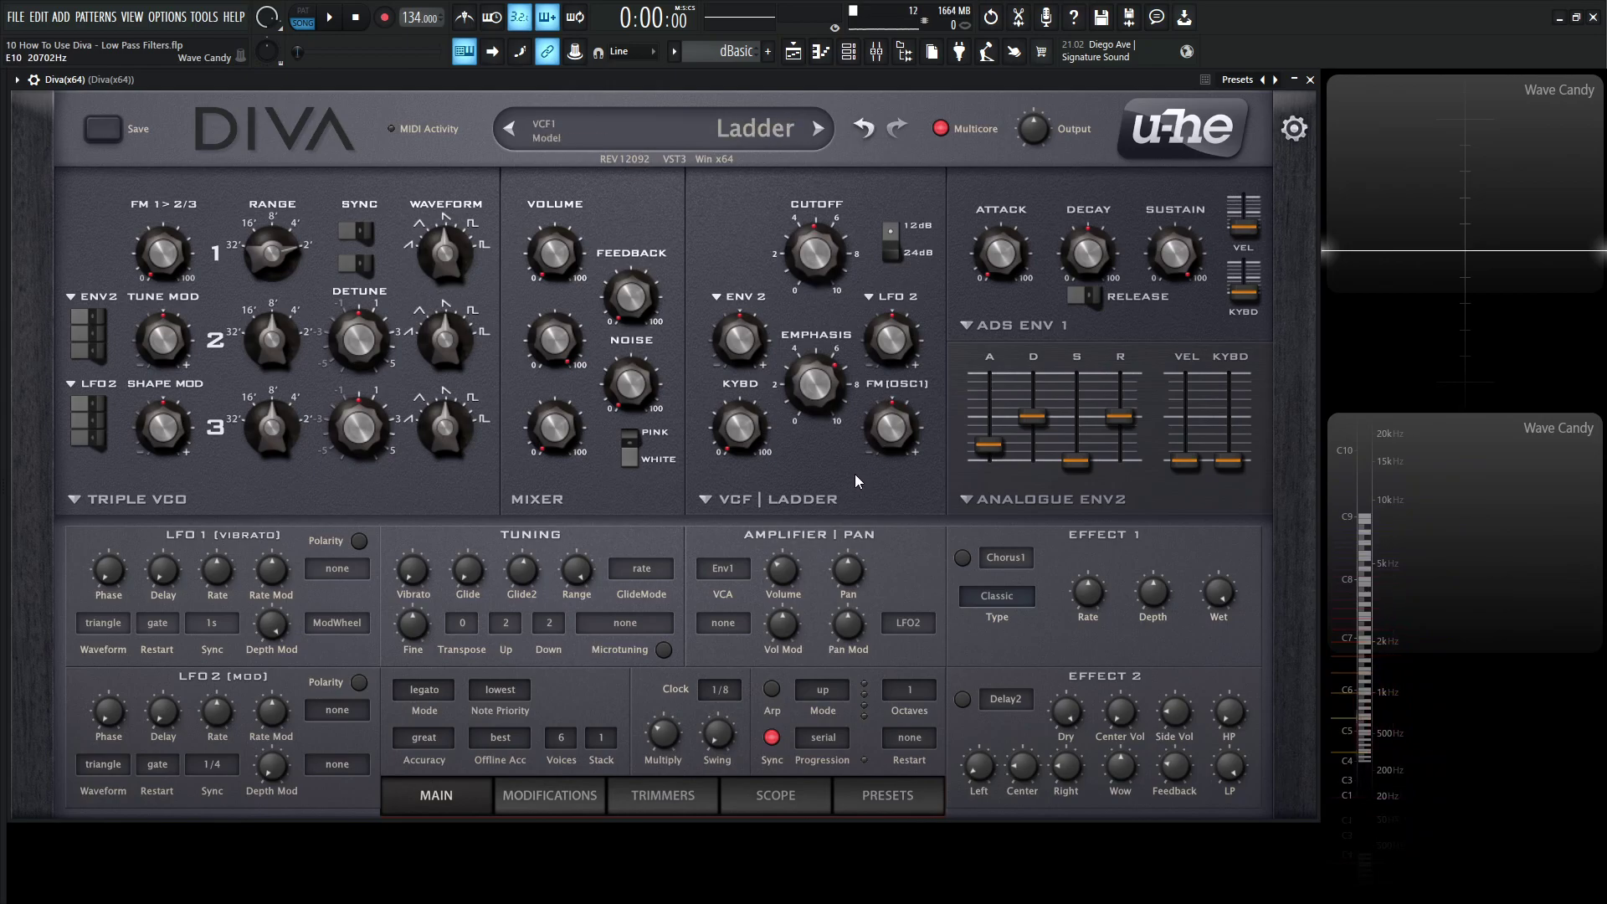
Step: Switch the filter model to Cascade and compare its clean and rough character
scroll(831, 501, down, 1)
click(828, 496)
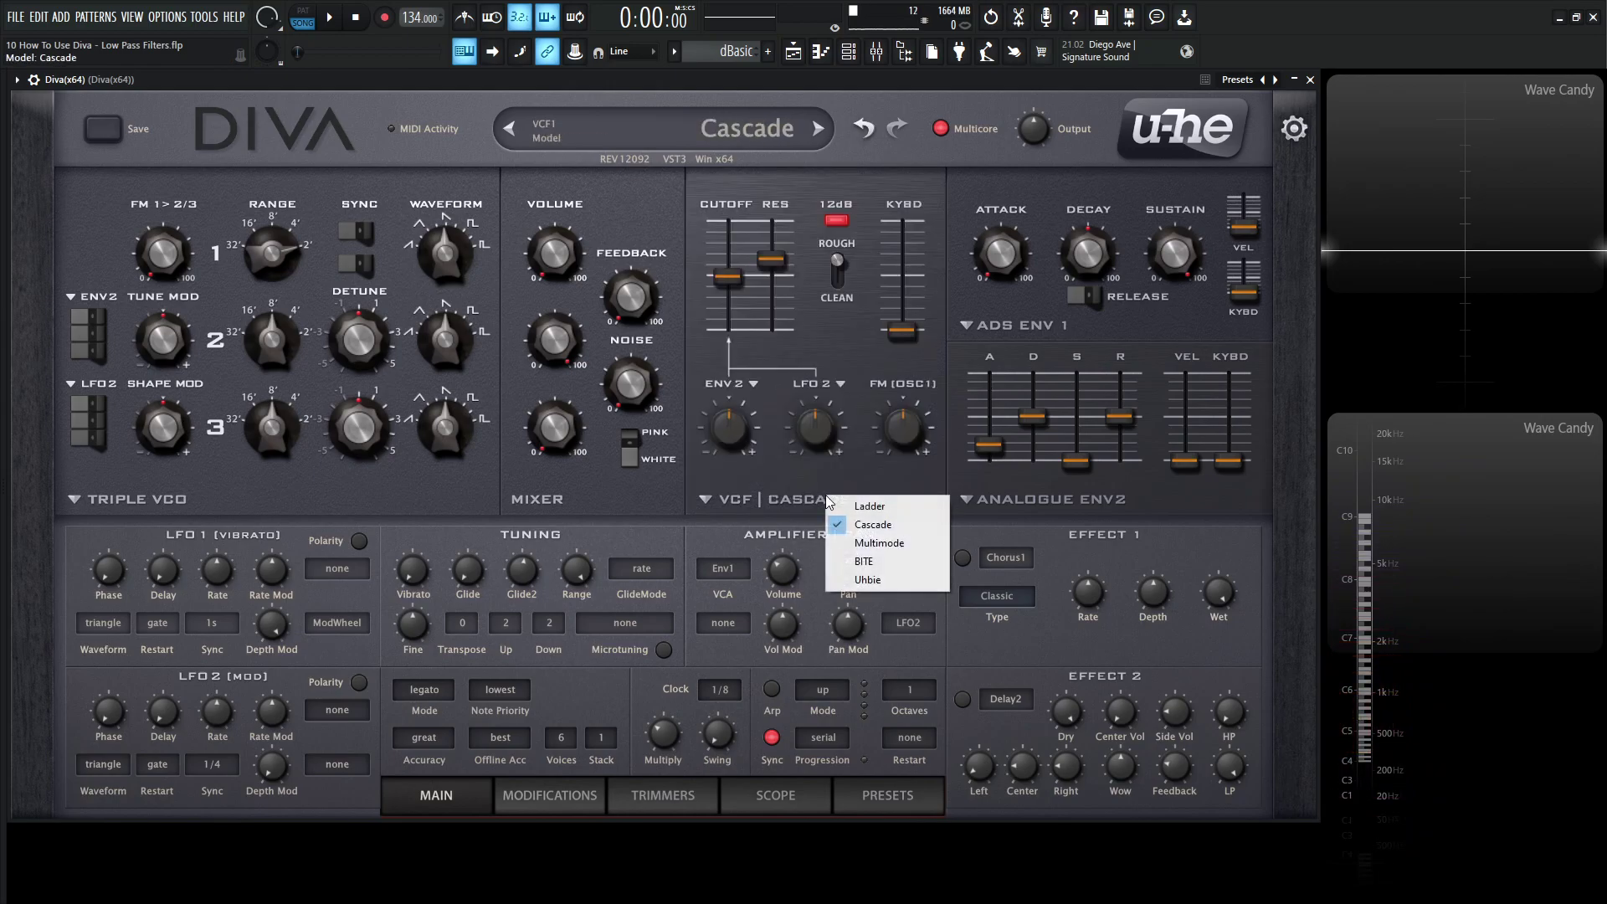
click(813, 483)
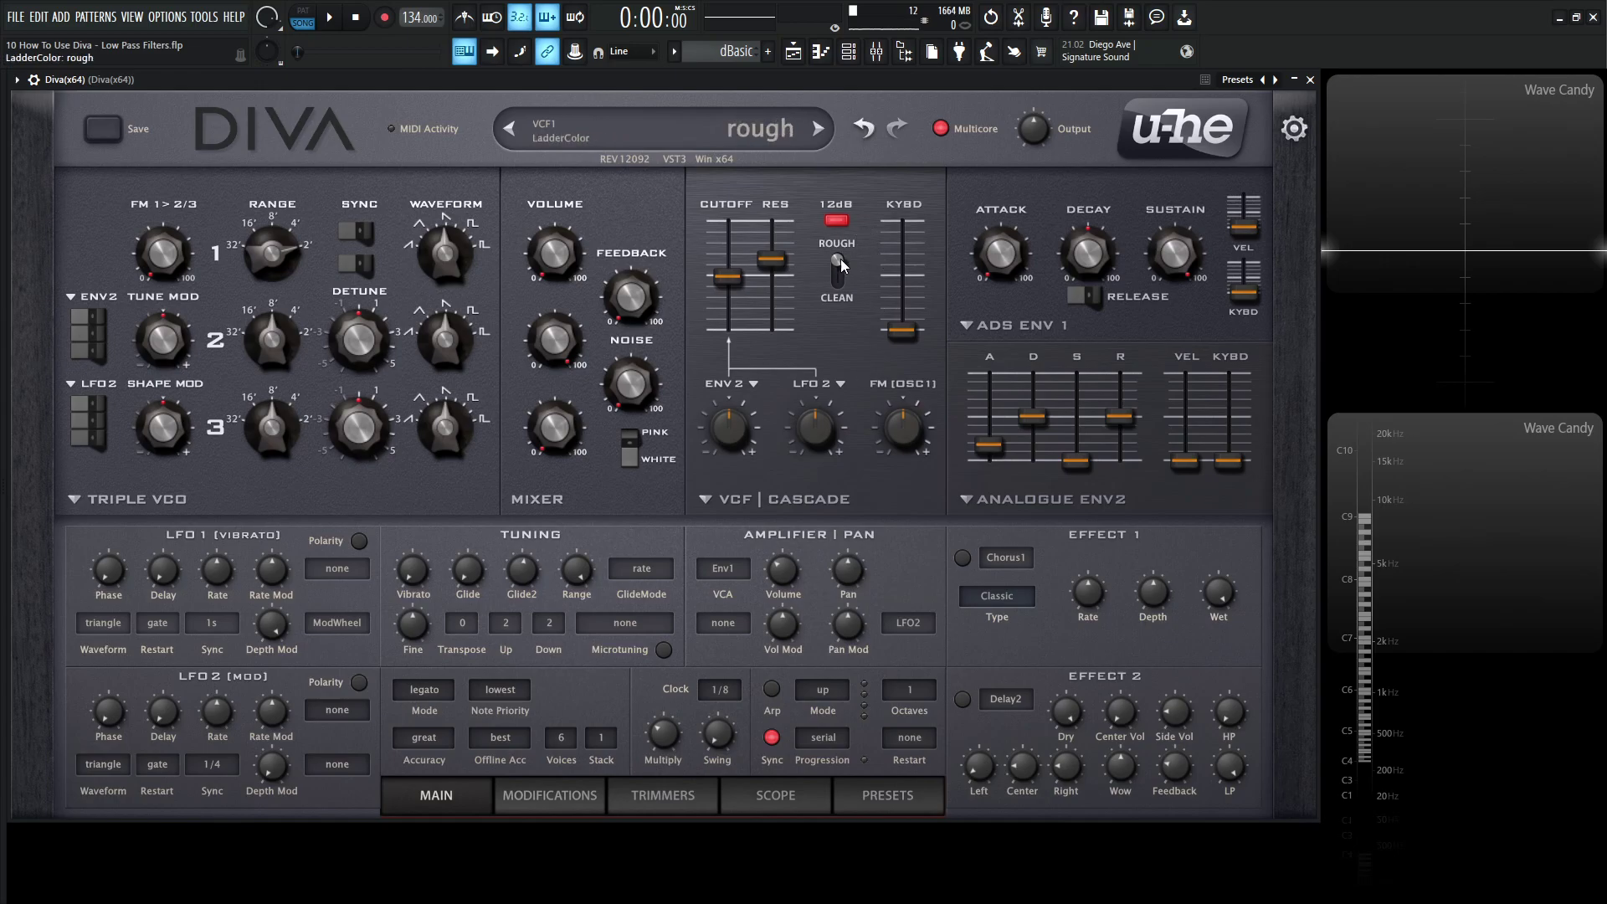
drag(841, 258, 831, 330)
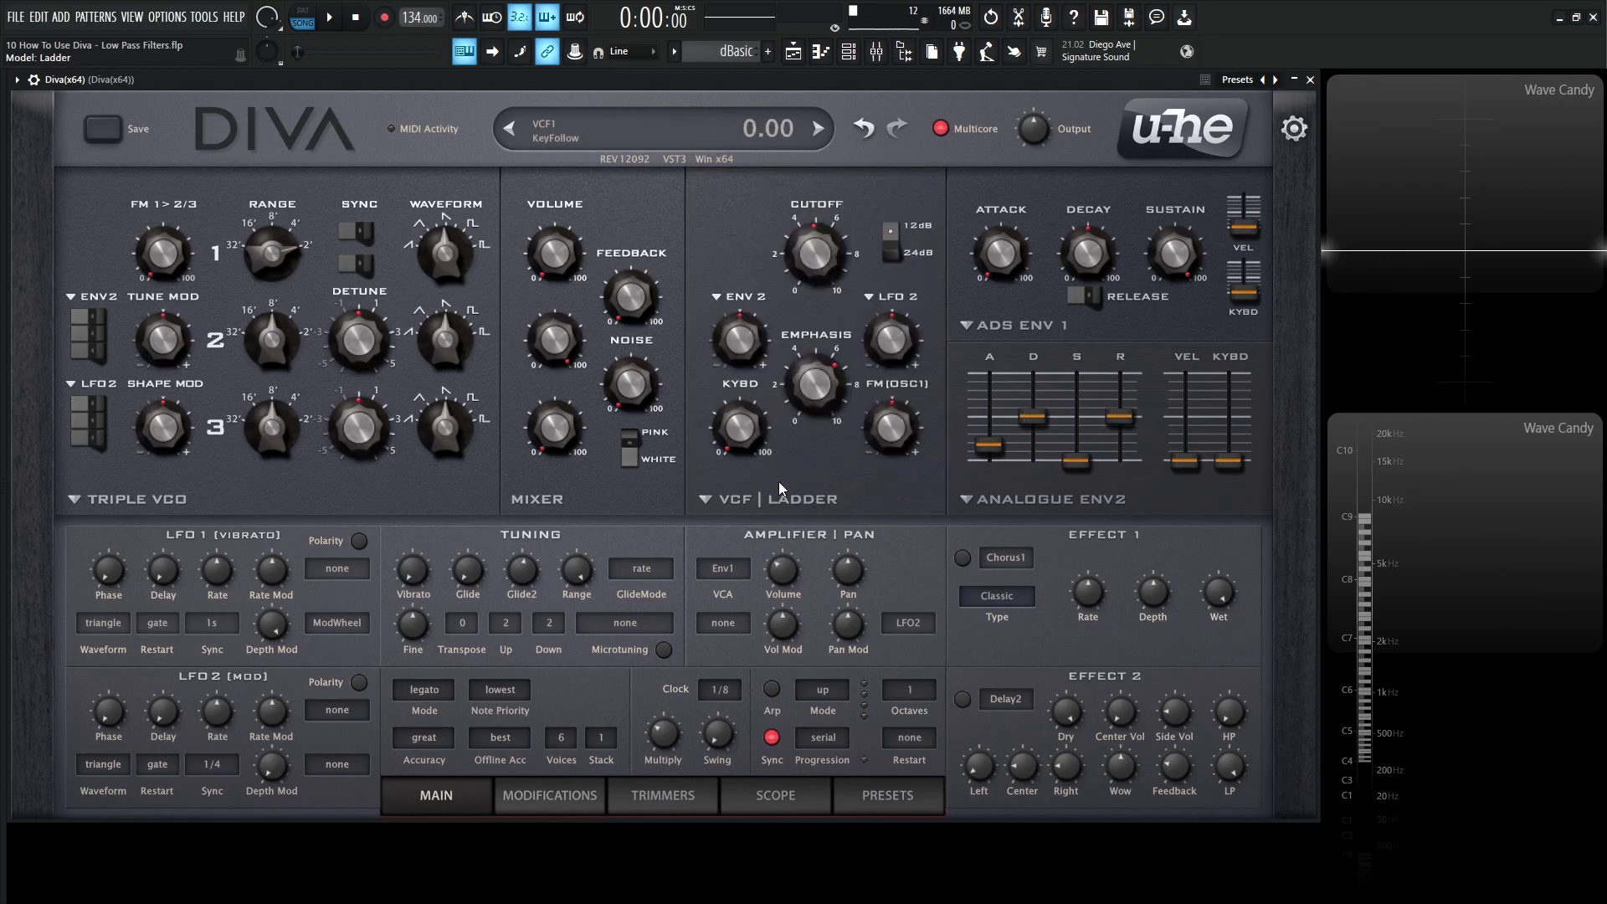
Step: Raise the Cascade filter's keyboard tracking, then return it to zero
scroll(782, 497, down, 1)
scroll(797, 500, up, 1)
scroll(796, 505, down, 1)
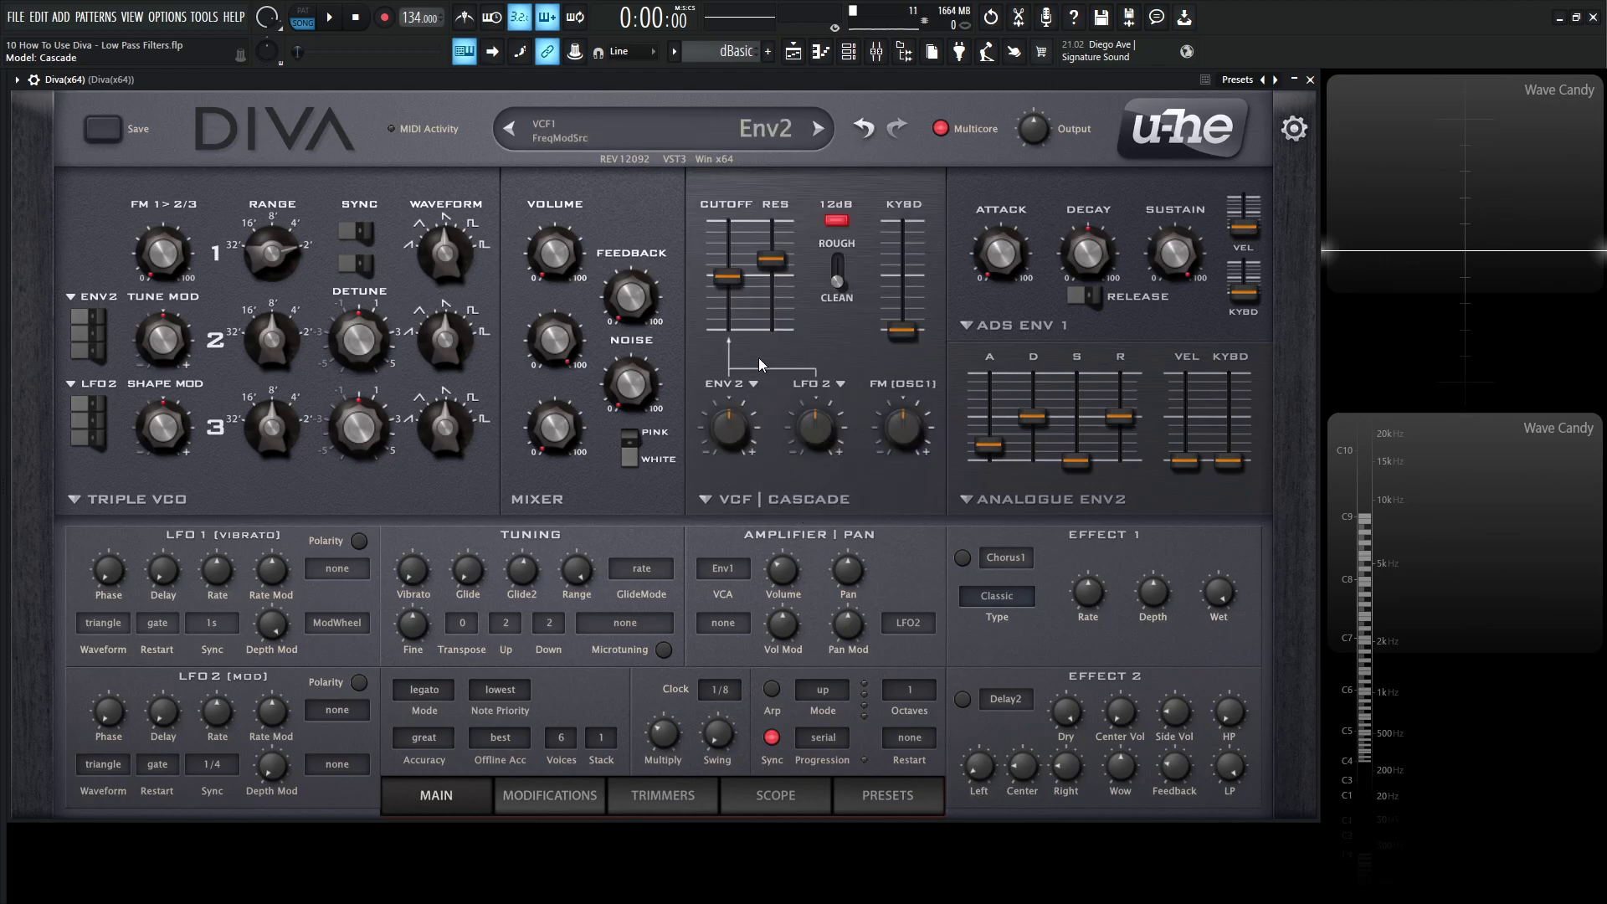
drag(902, 331, 900, 229)
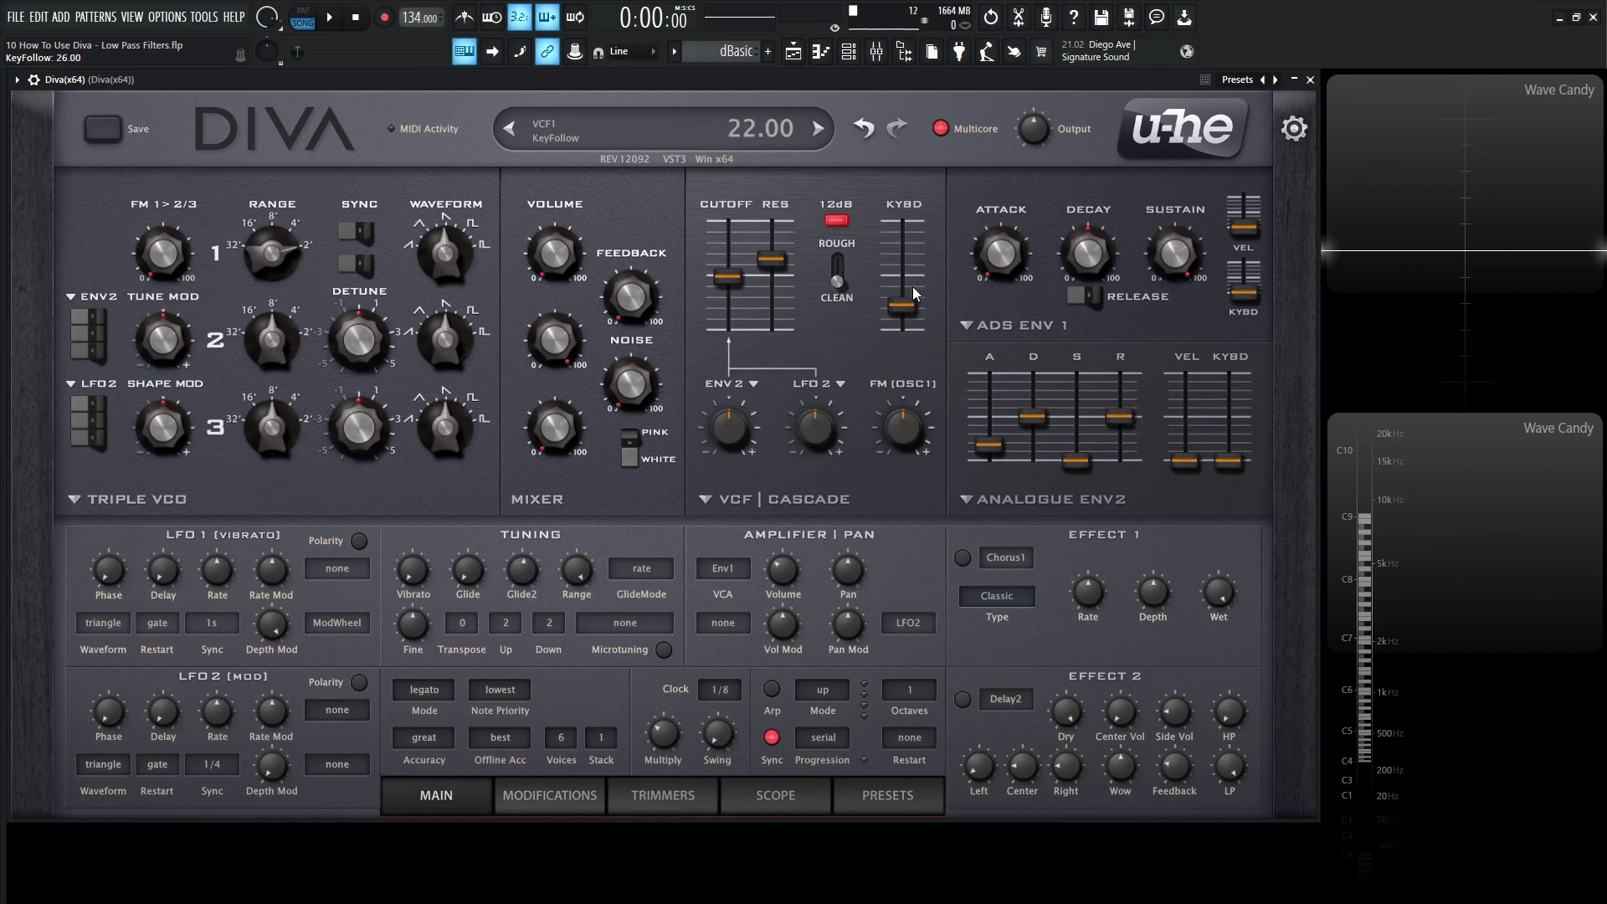
drag(913, 286, 907, 351)
scroll(821, 505, down, 1)
scroll(821, 502, up, 2)
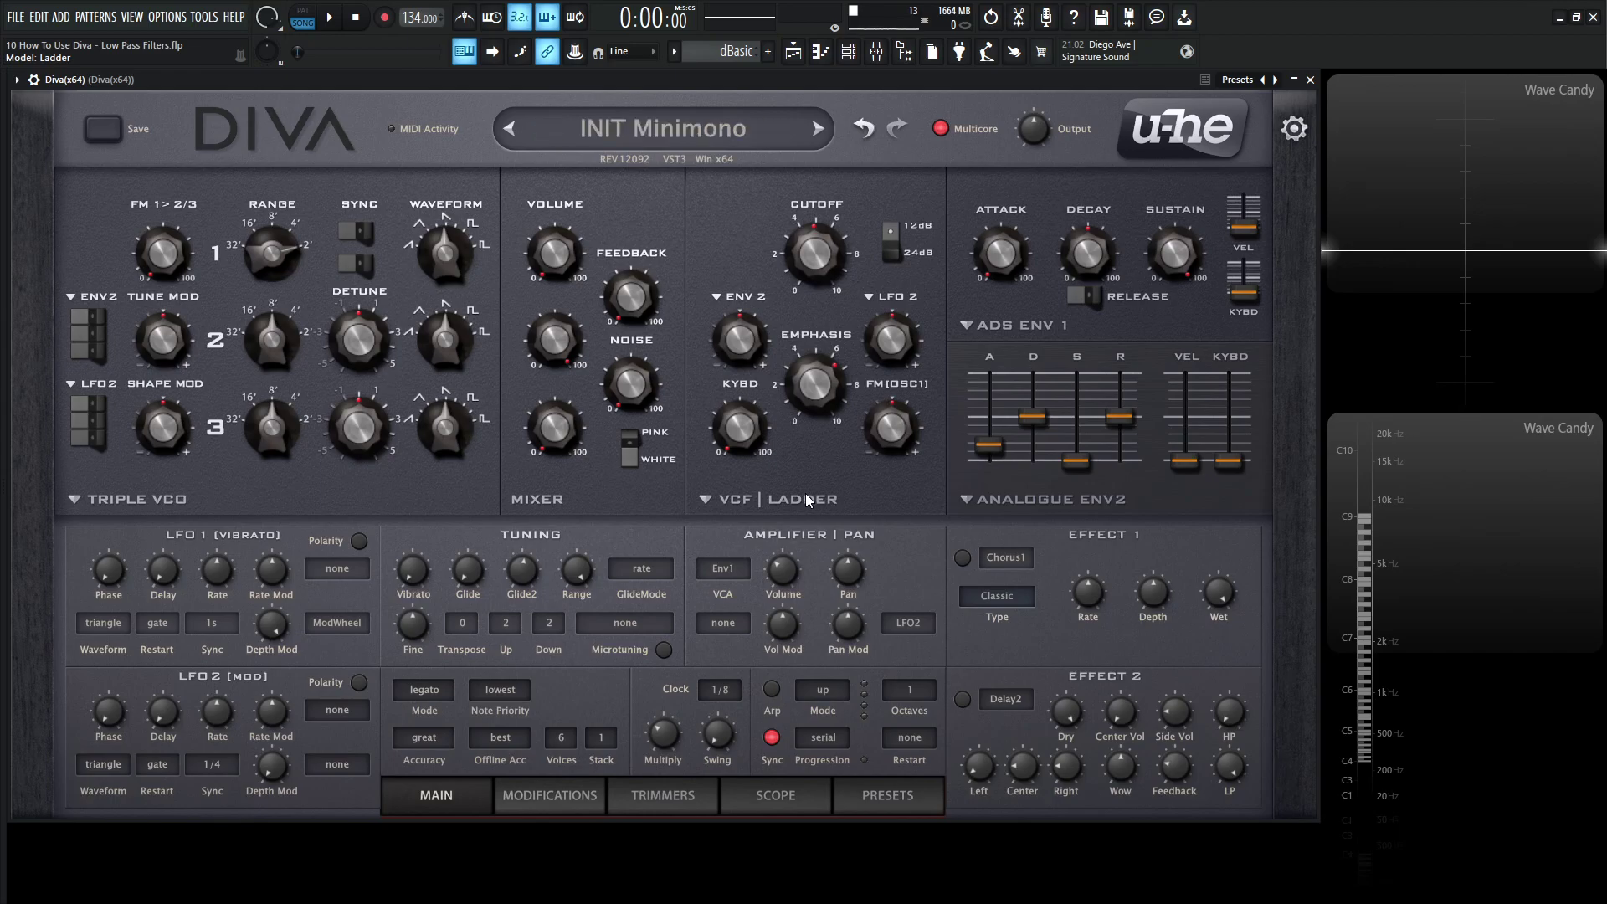
scroll(805, 499, down, 1)
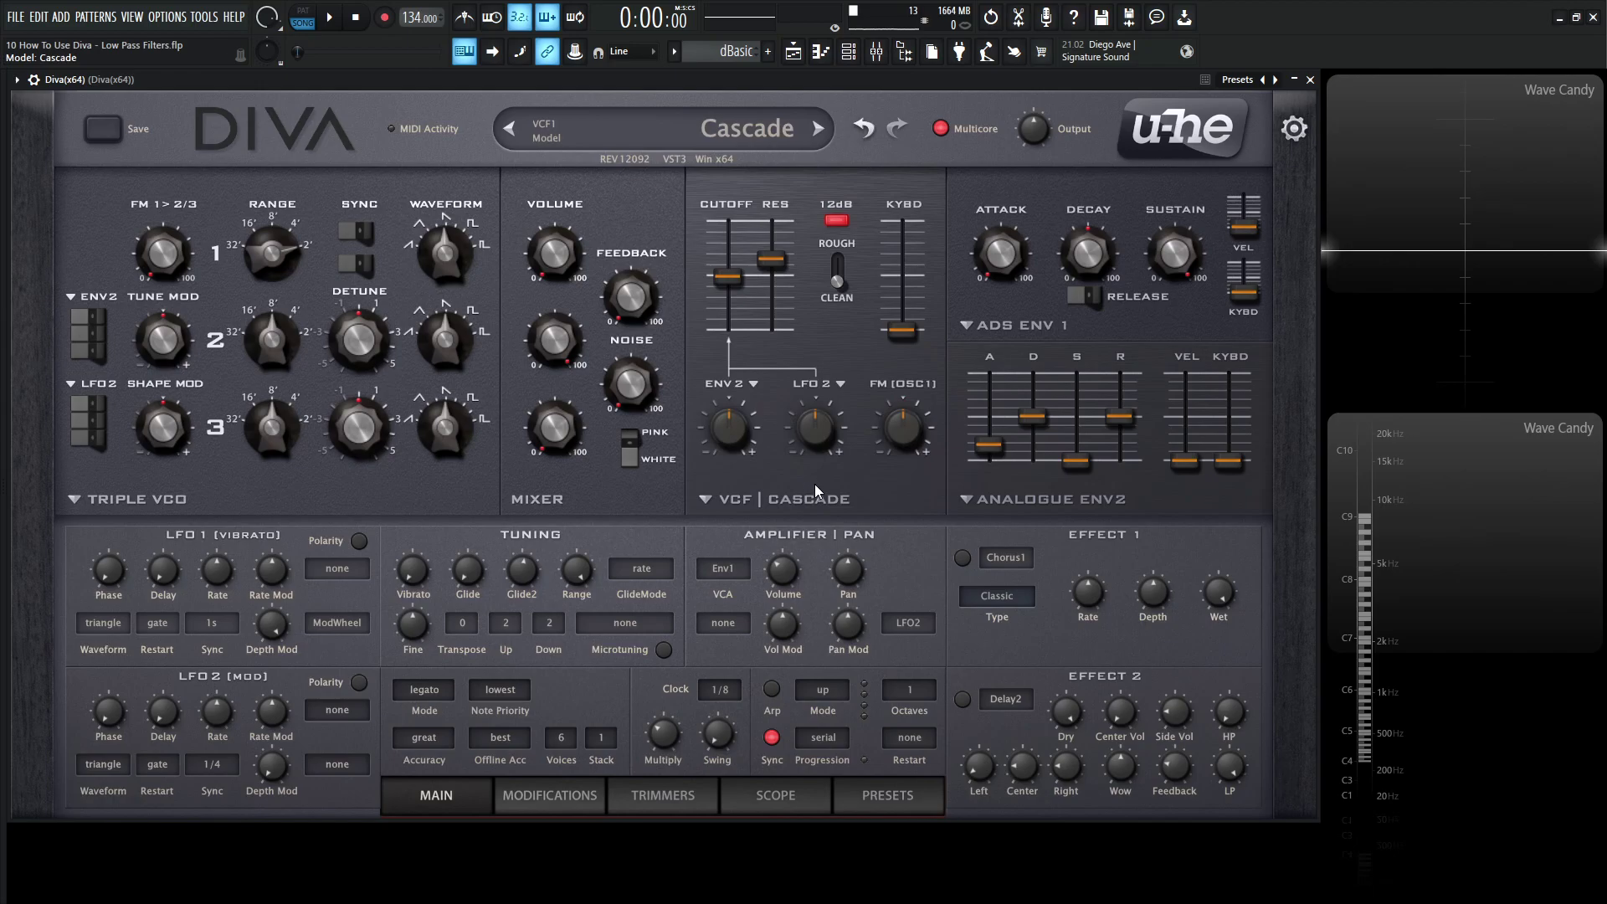
Step: Switch to Multimode, audition its HP and BP modes, then change the model to Bite
scroll(816, 494, down, 1)
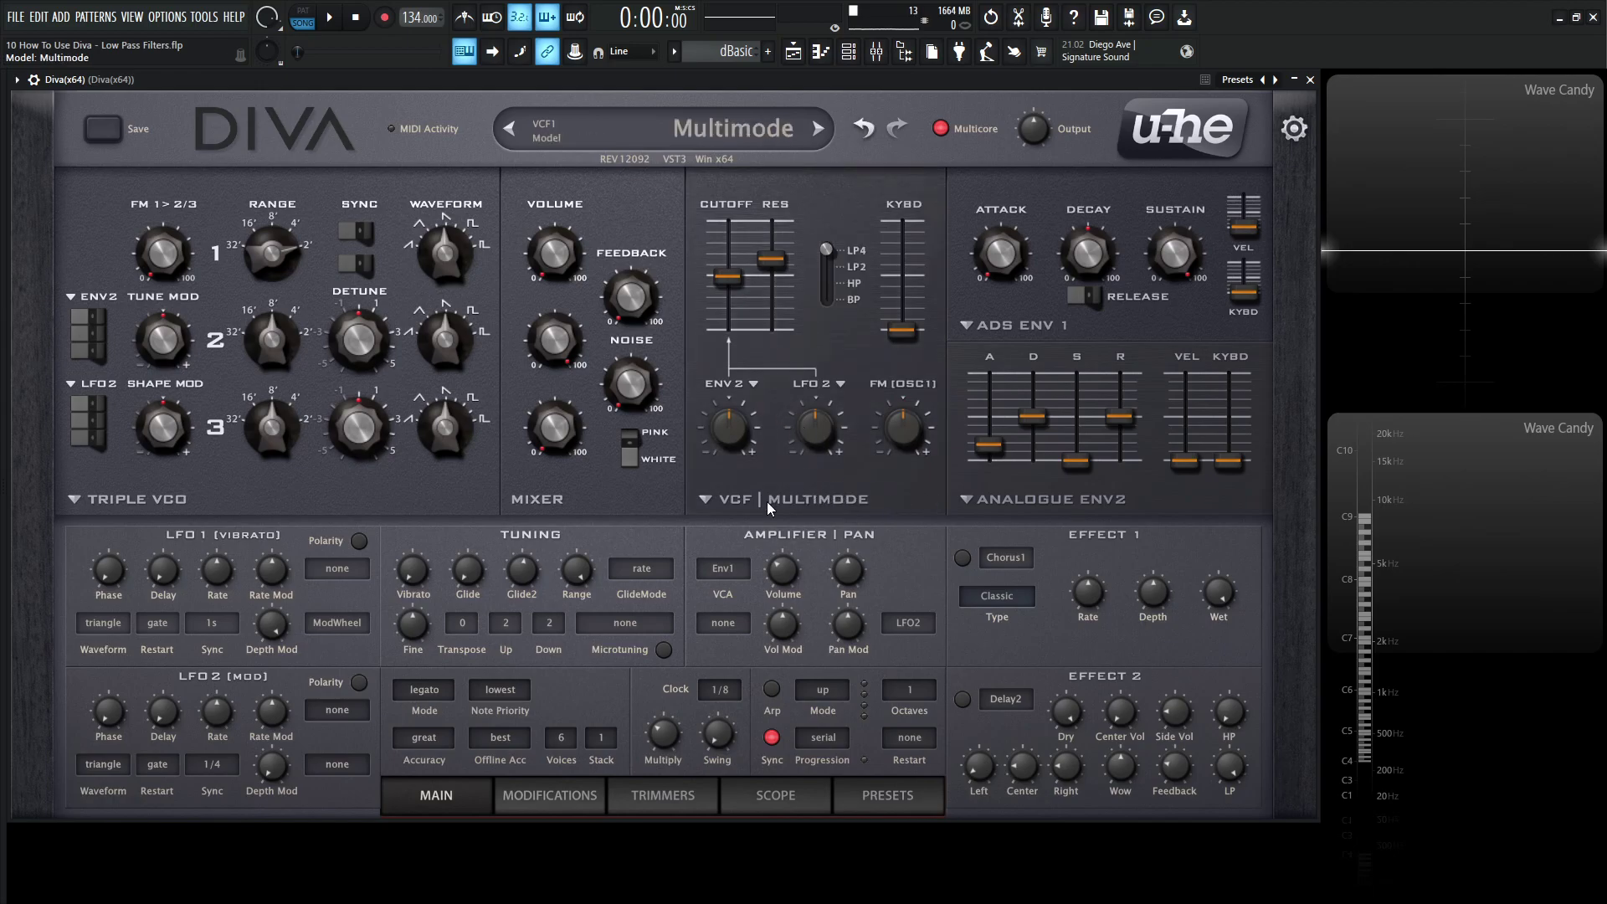
scroll(837, 498, up, 1)
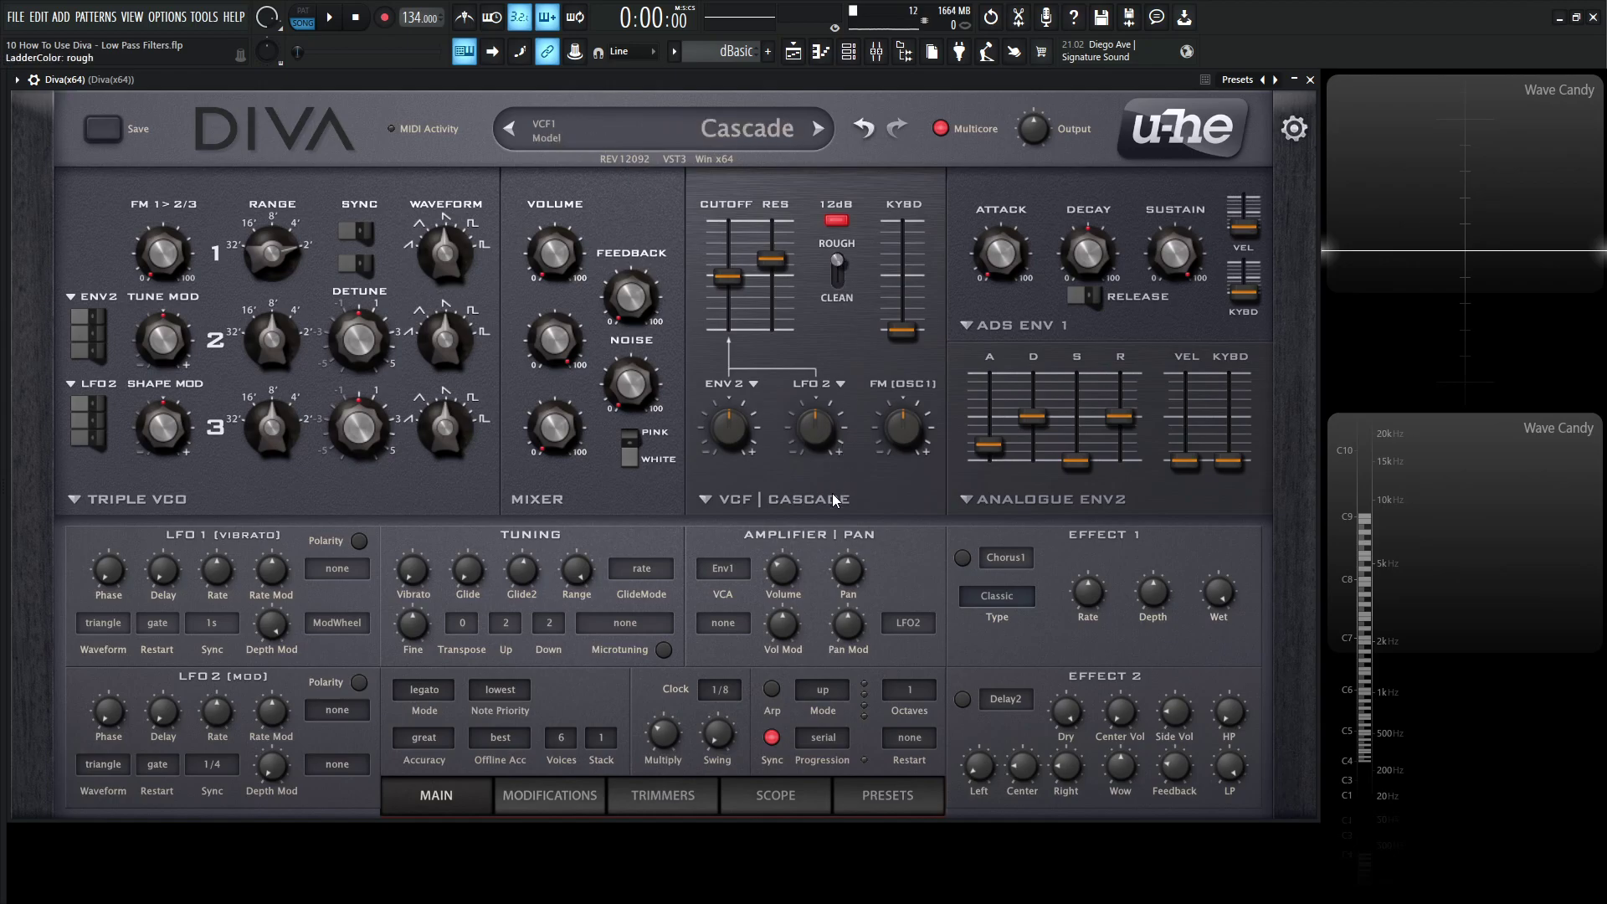
scroll(804, 499, down, 1)
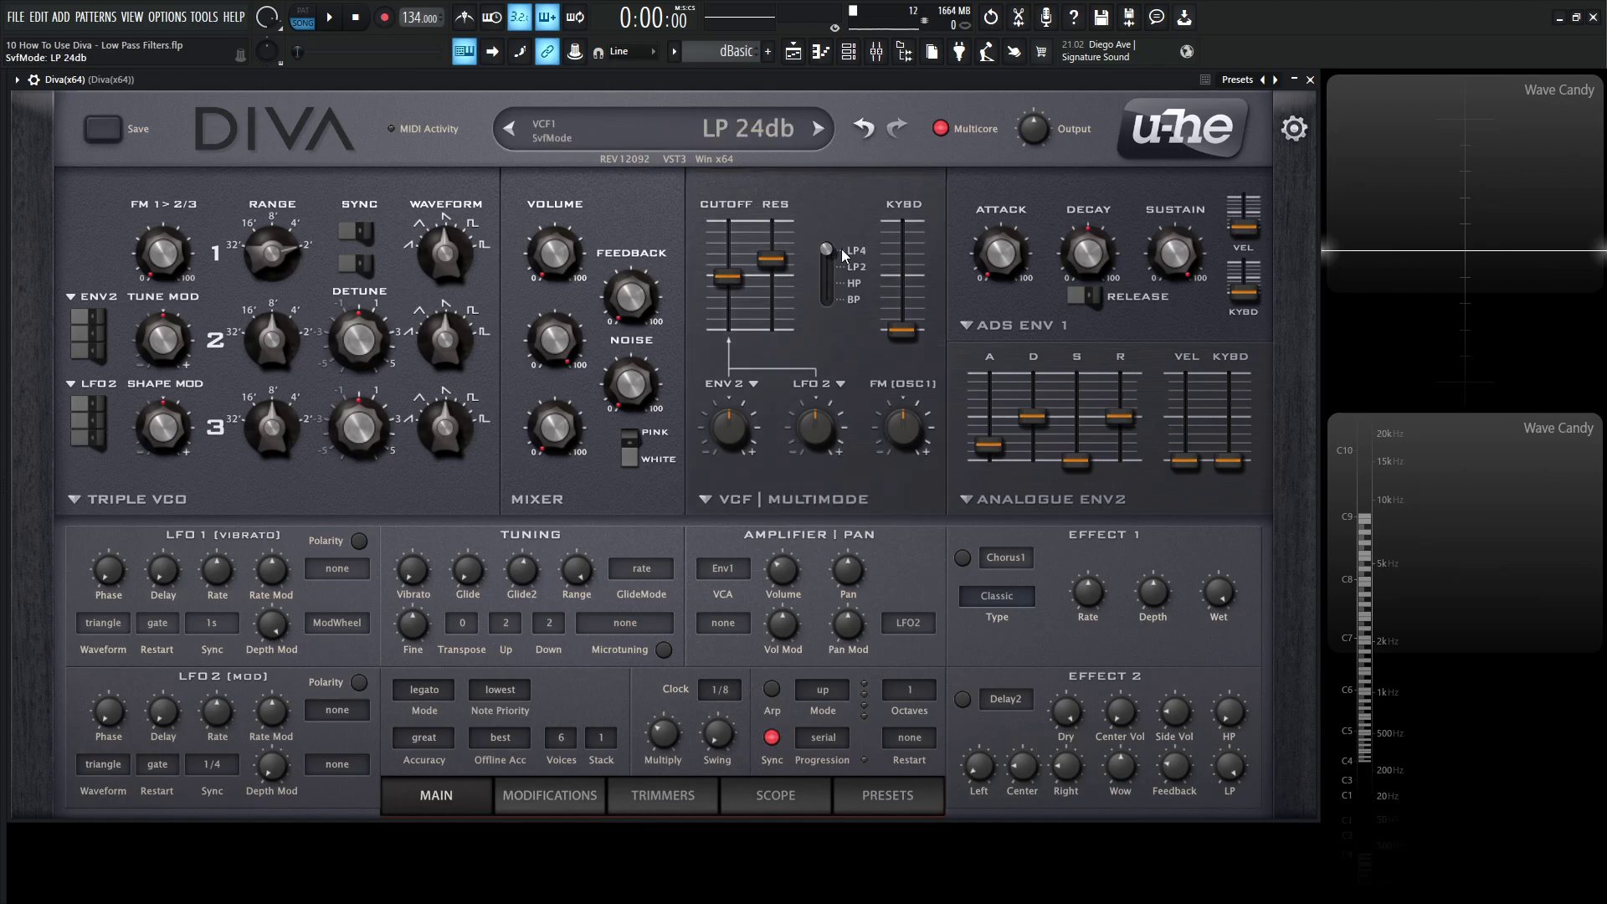
scroll(837, 272, down, 2)
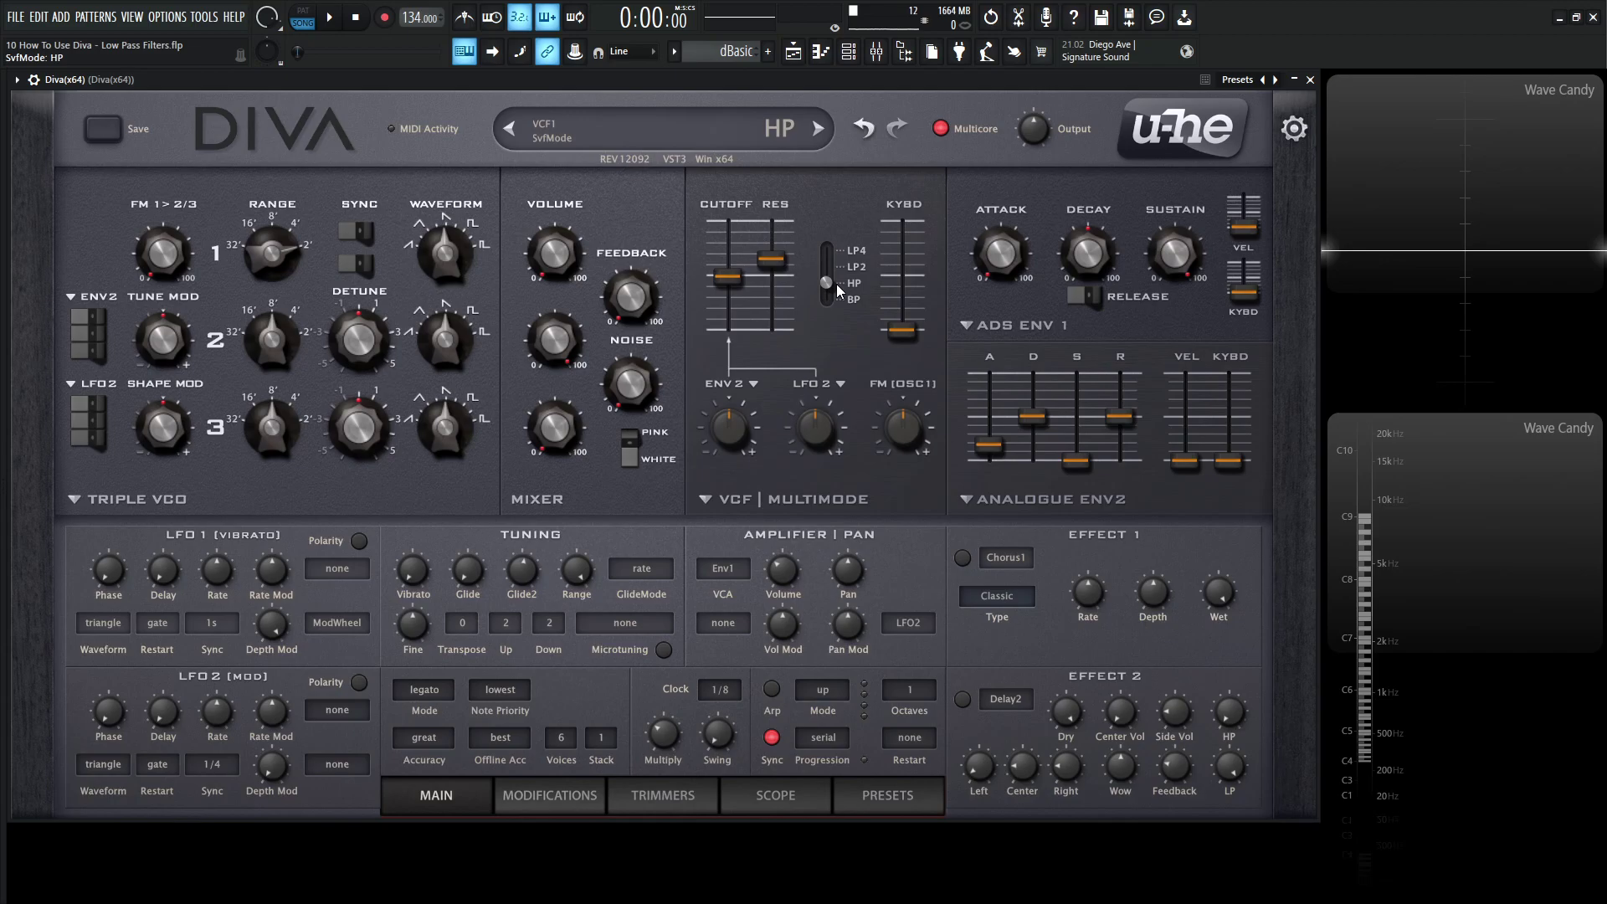
scroll(836, 284, down, 1)
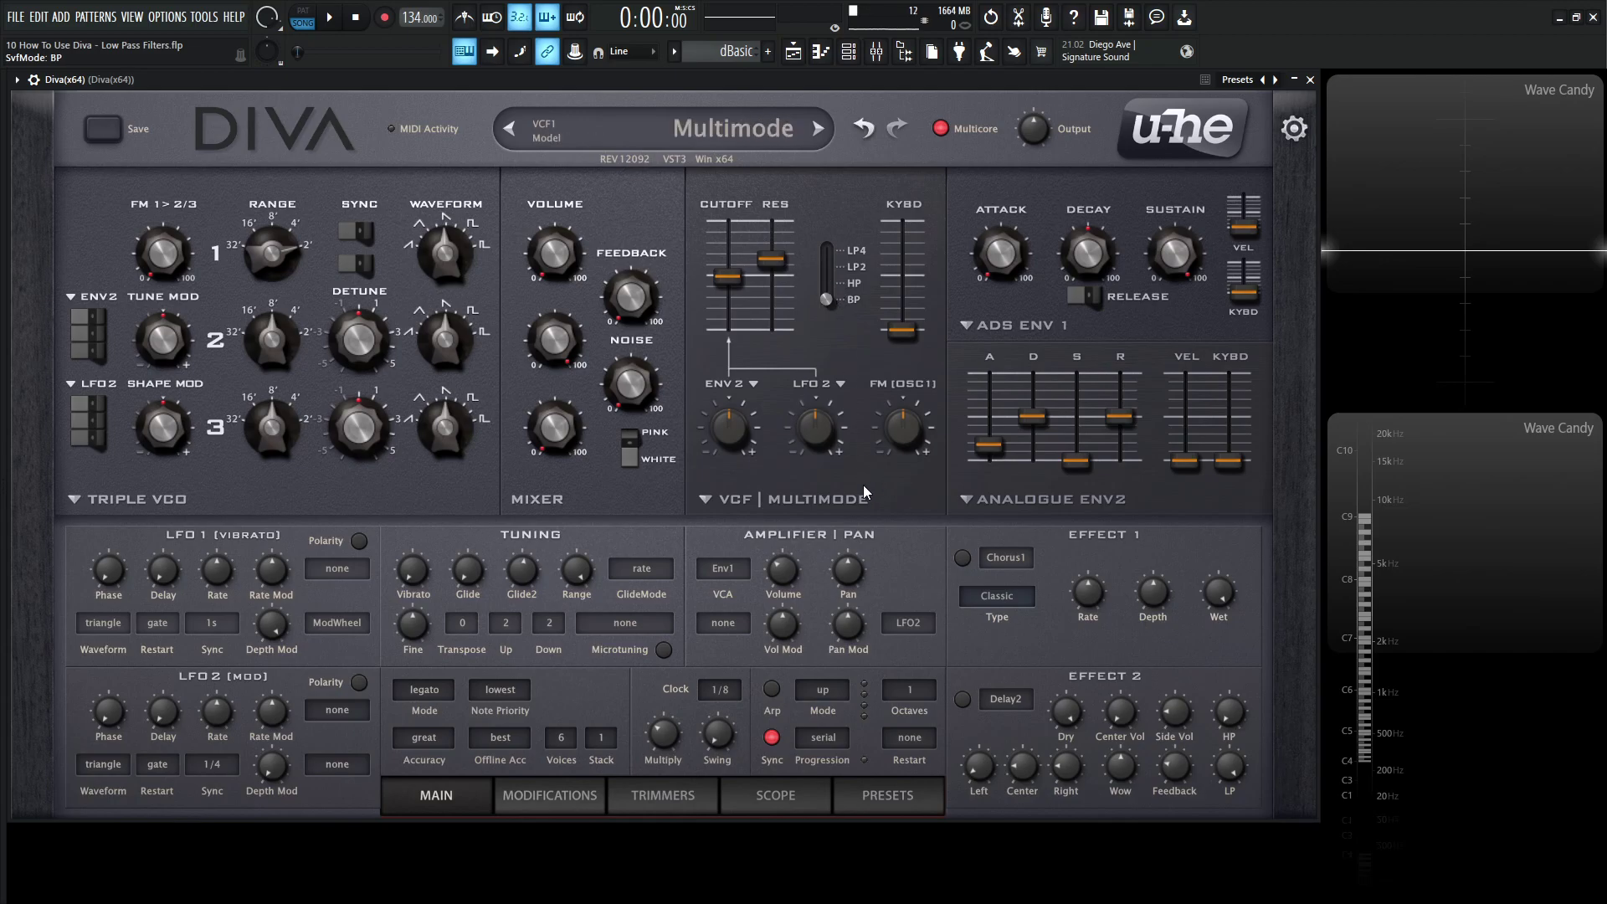
scroll(831, 499, down, 1)
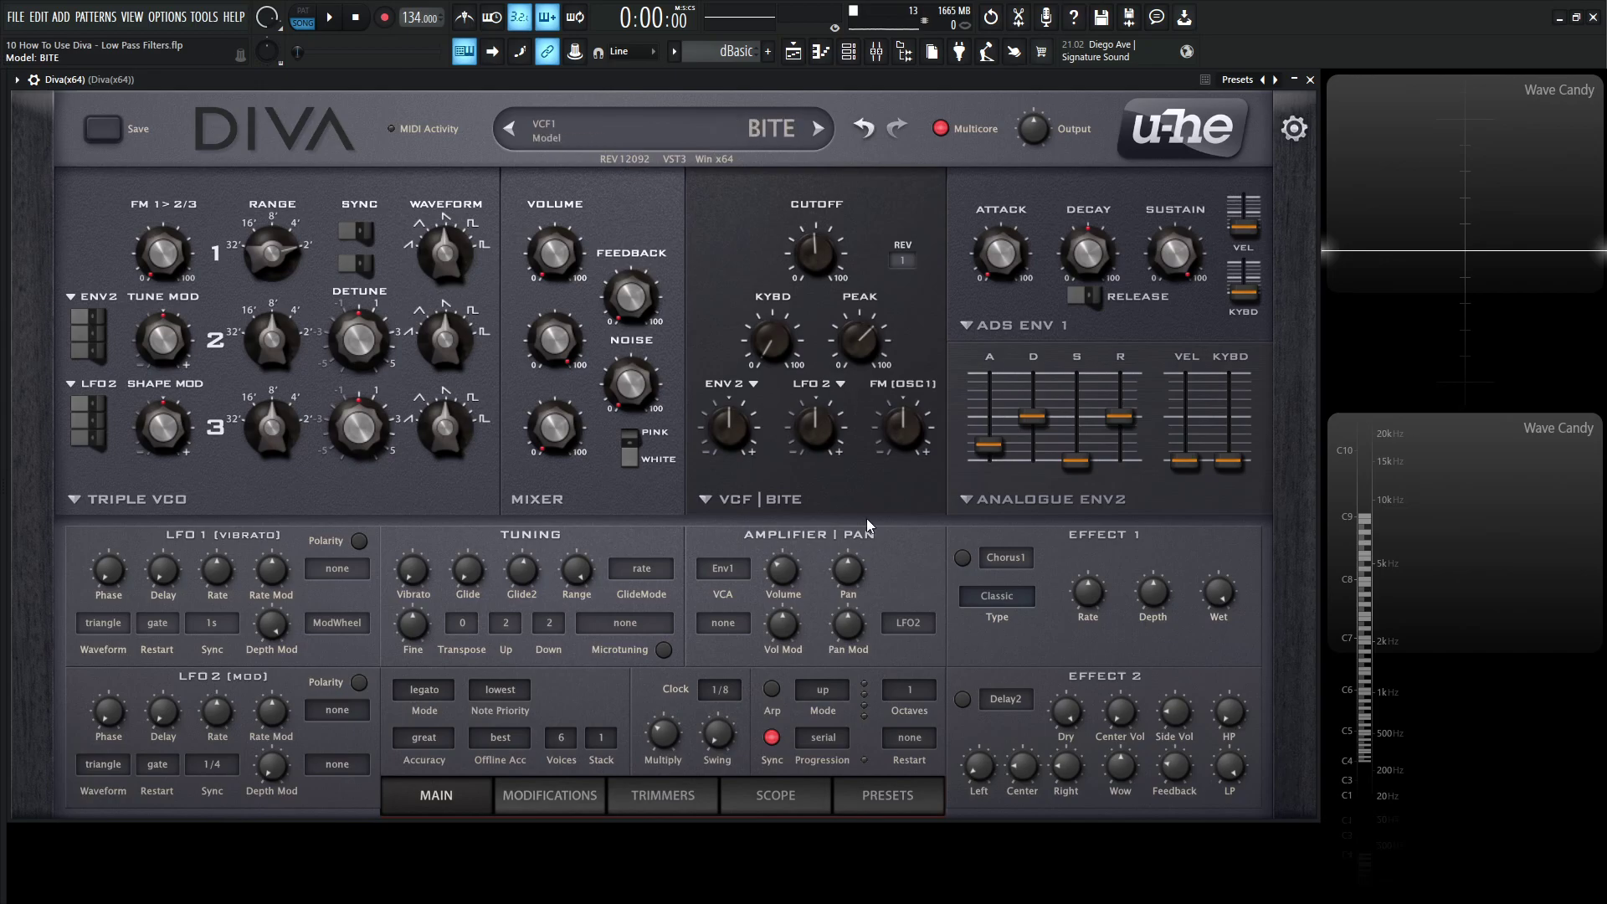
Step: Load INIT Minipoly, set its filter to Bite, and turn Mixer Volume 2 down to 0
click(883, 794)
click(440, 325)
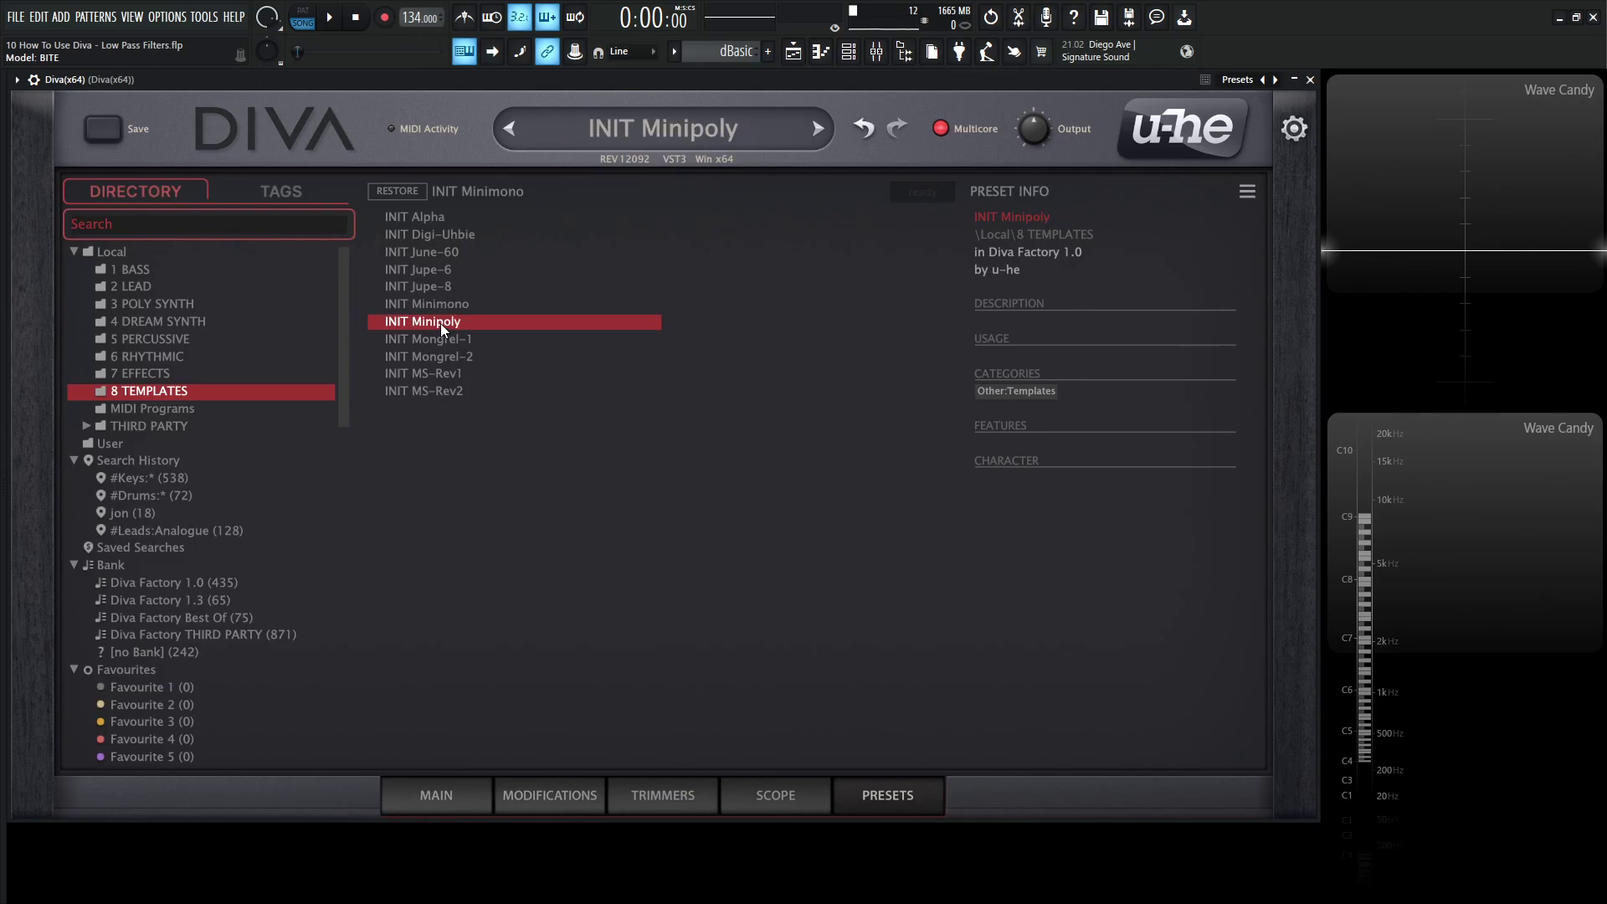
click(481, 789)
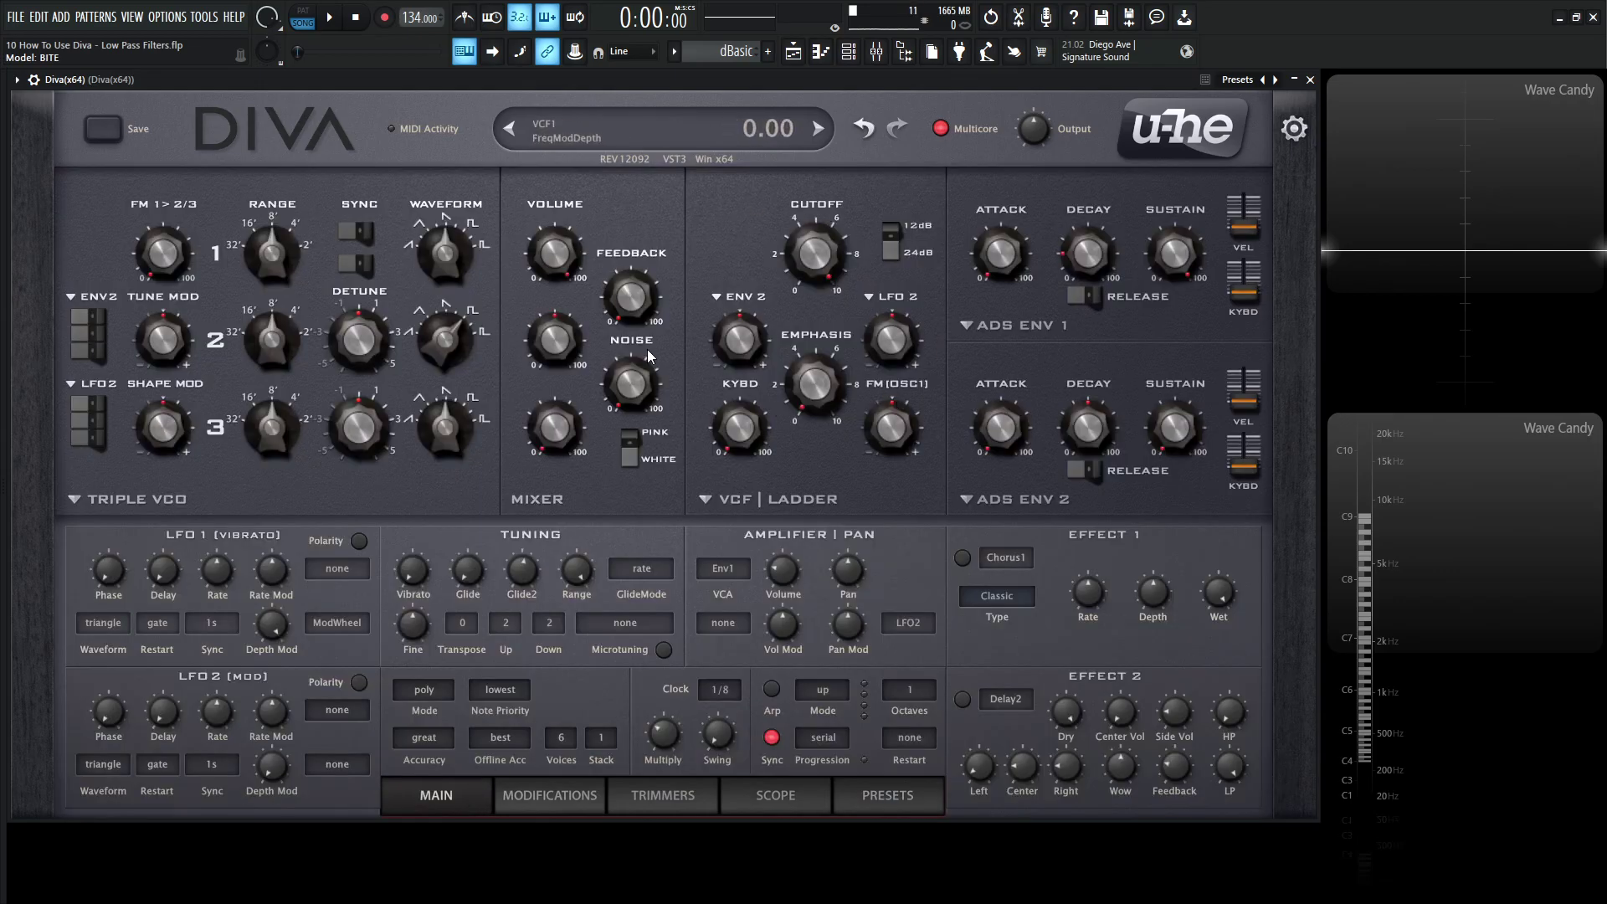
scroll(763, 501, down, 3)
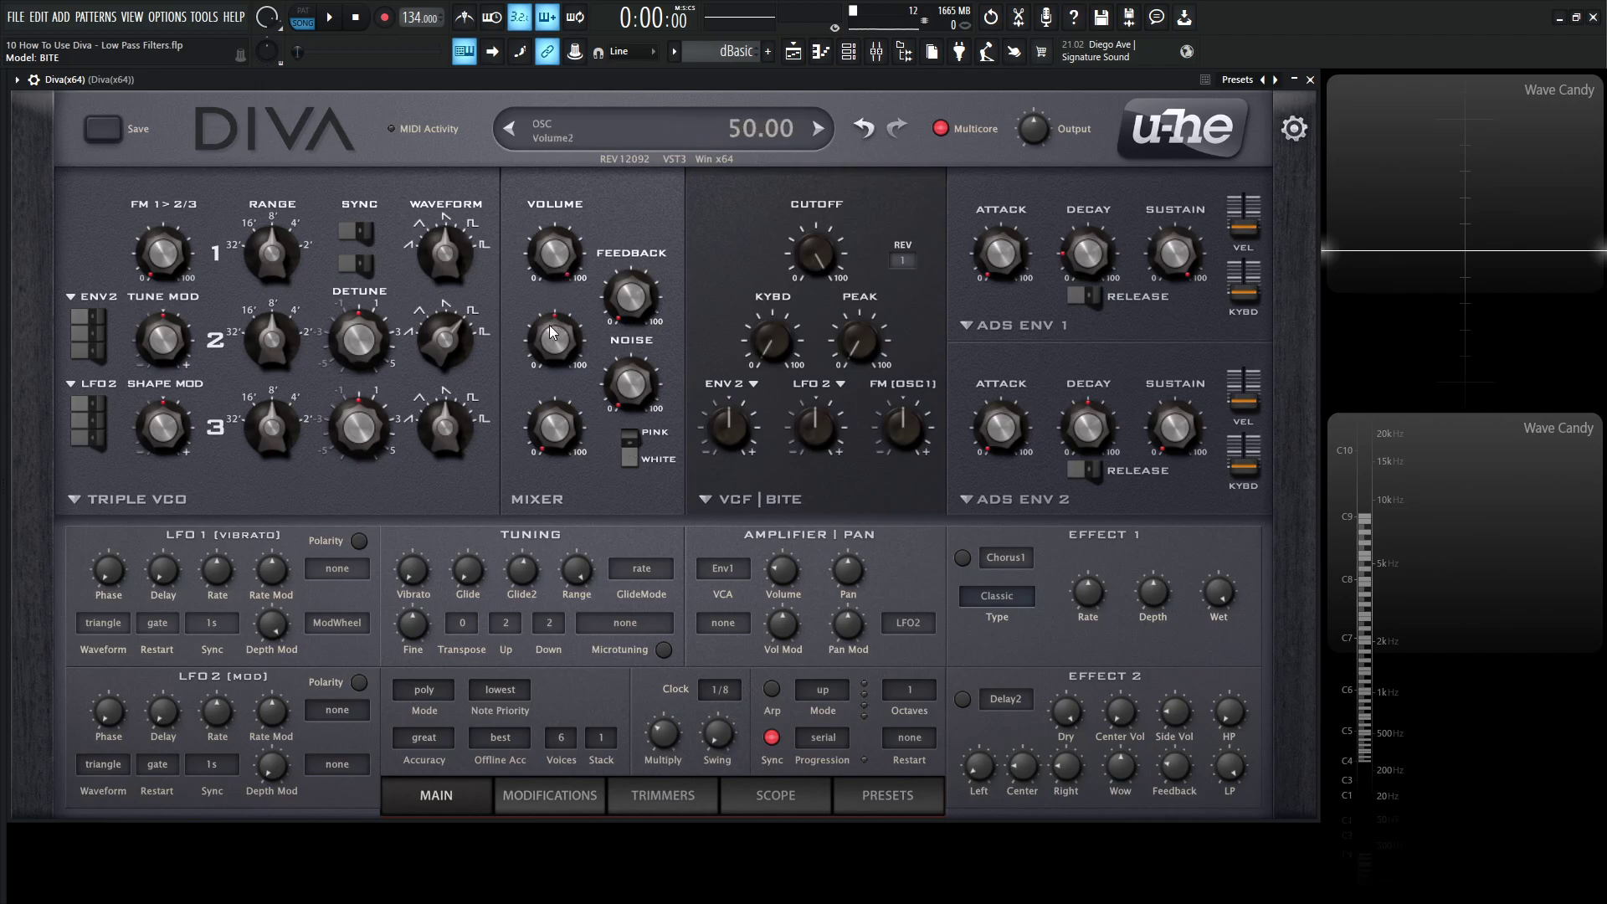
drag(549, 330, 552, 419)
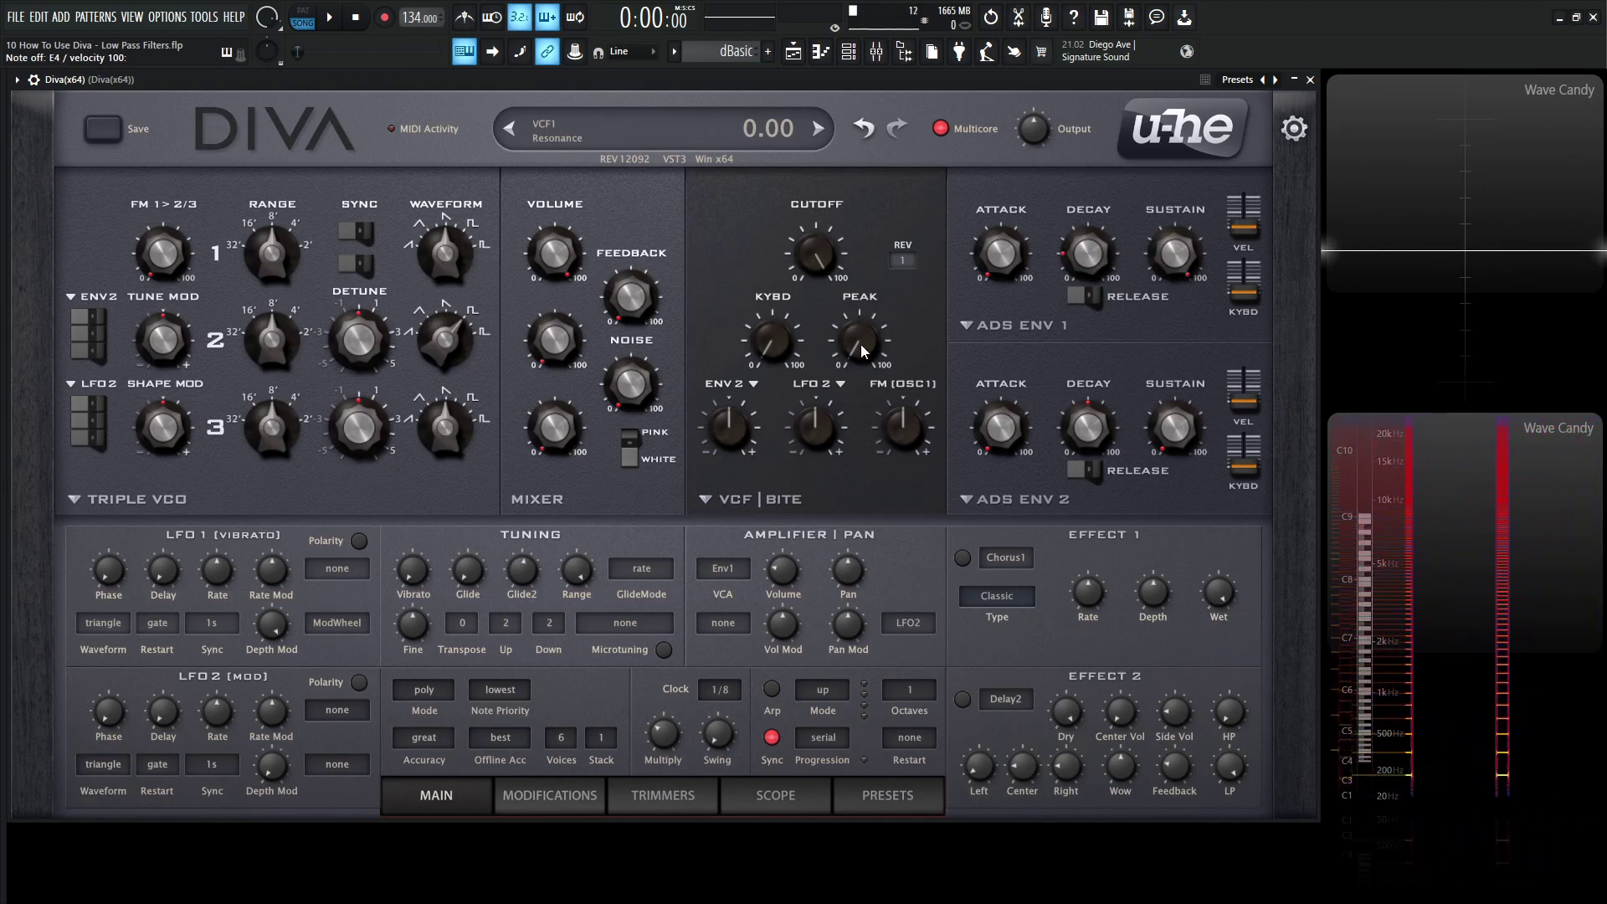
Step: Raise the Bite filter's peak to about 95.5 and sweep cutoff down, ending near 101
mouse_move(859, 341)
mouse_down()
mouse_move(837, 168)
mouse_move(832, 251)
mouse_move(876, 368)
mouse_up()
drag(824, 259, 814, 219)
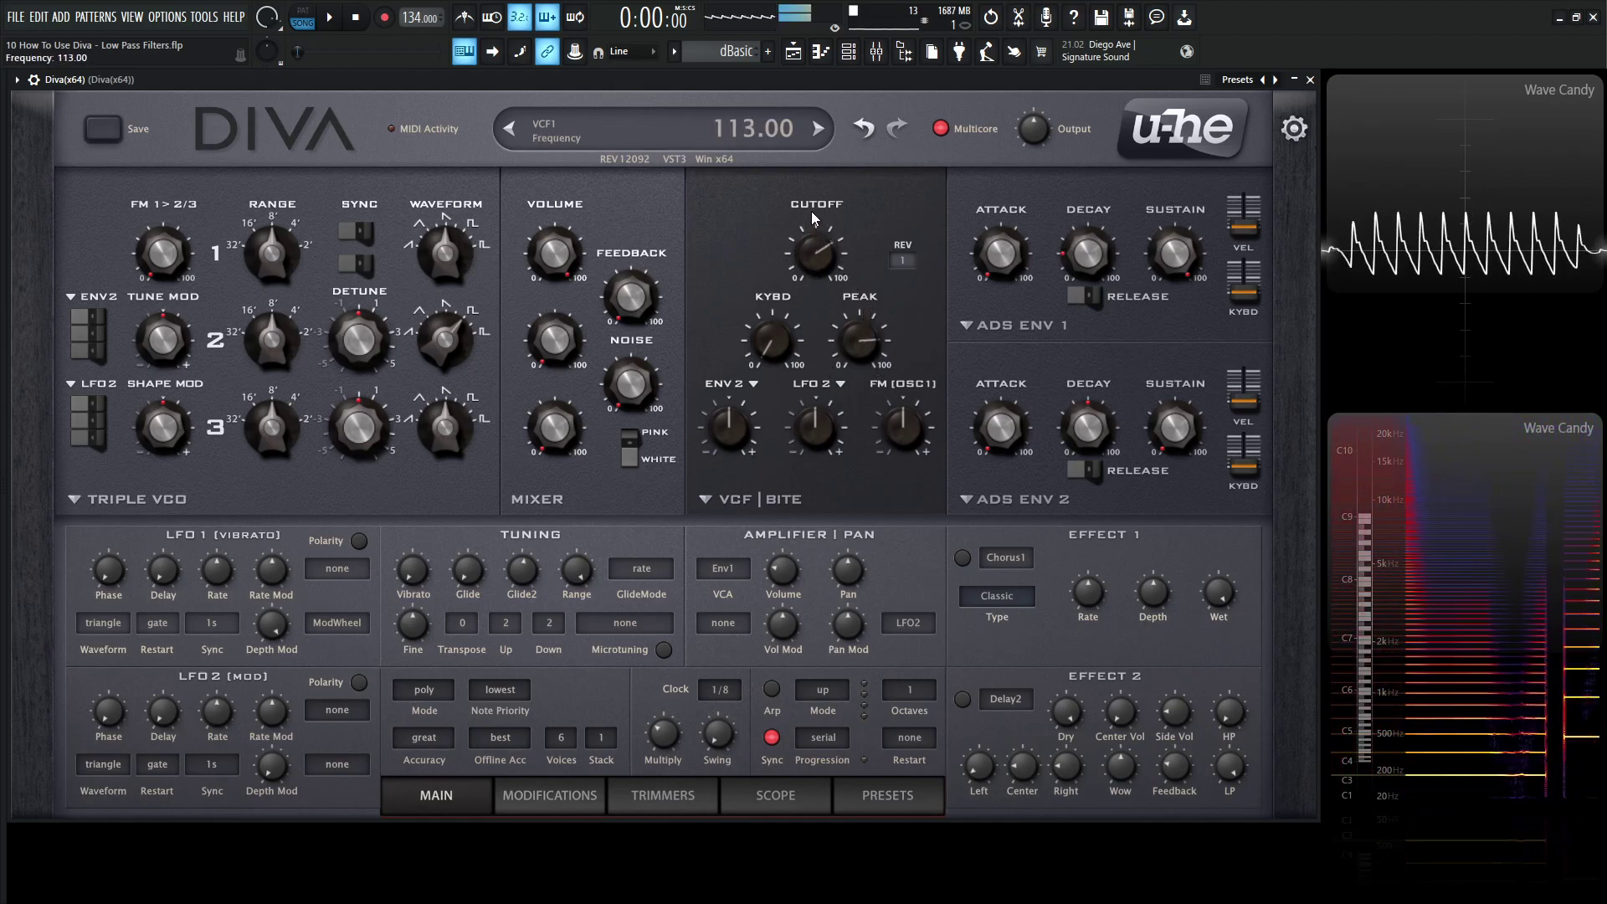
drag(860, 340, 868, 352)
drag(813, 245, 825, 274)
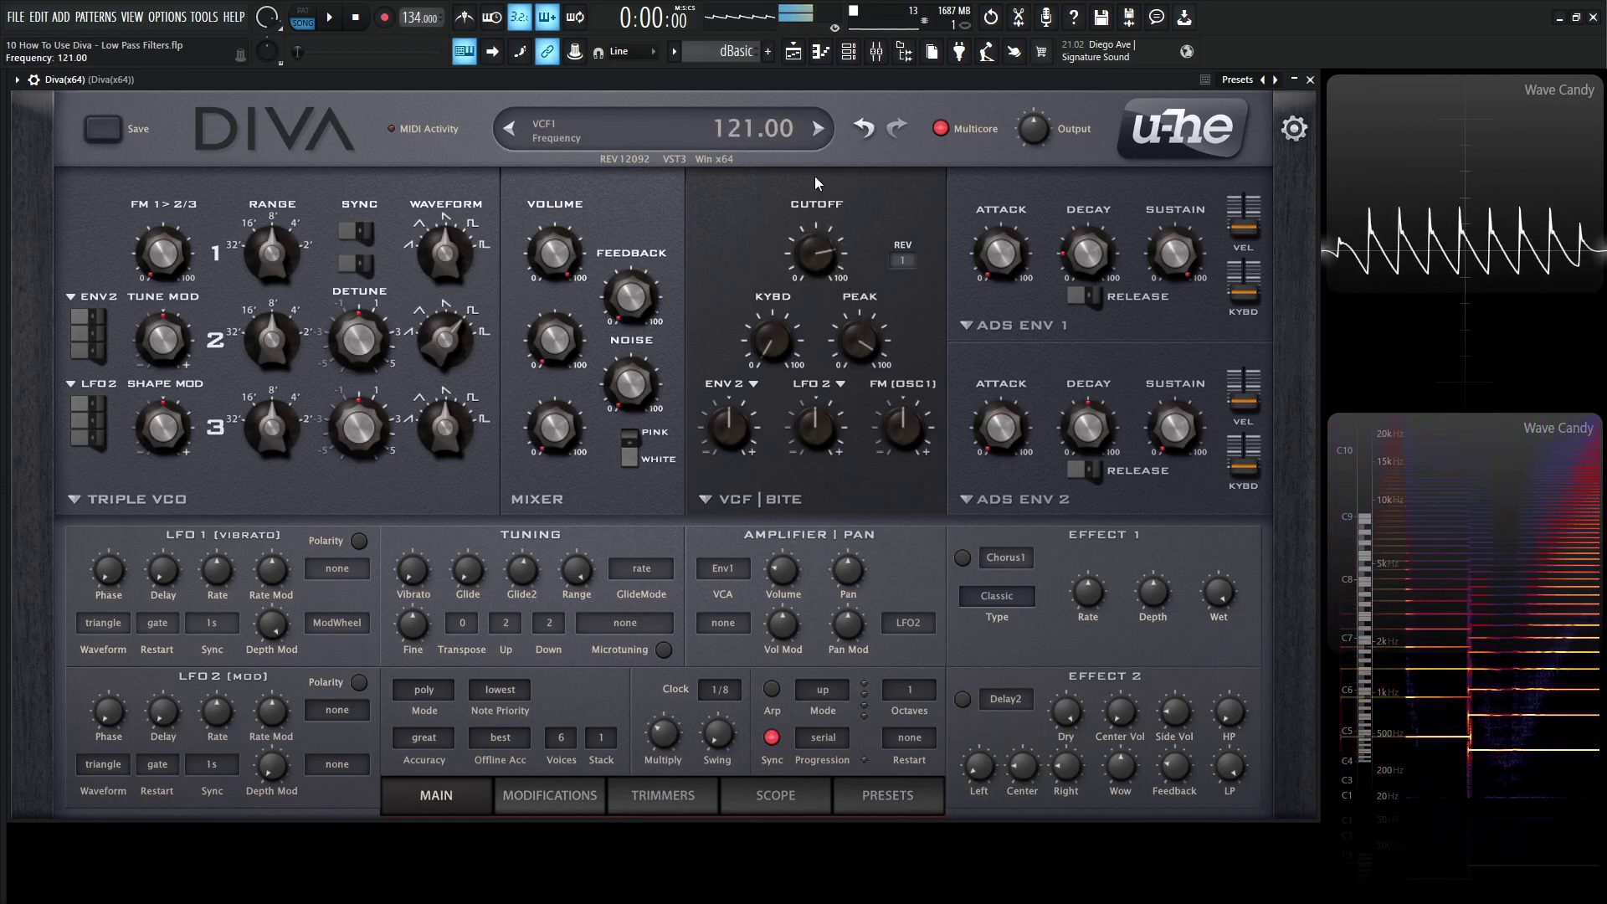
mouse_move(825, 187)
mouse_down()
mouse_move(834, 263)
mouse_move(832, 204)
mouse_up()
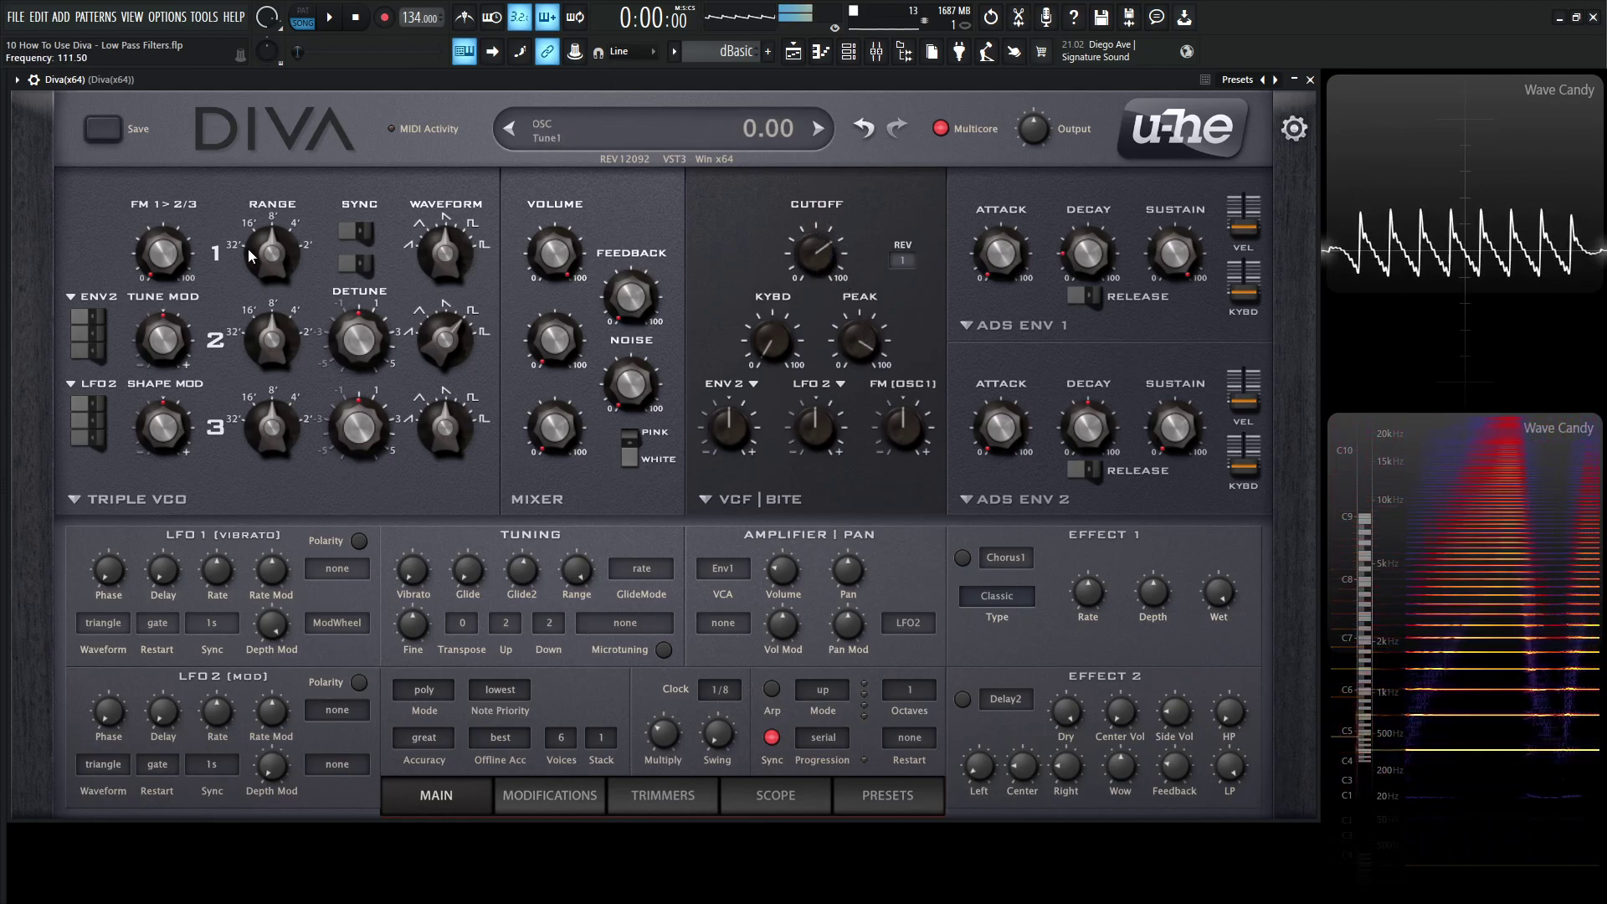
drag(271, 253, 281, 280)
drag(810, 270, 819, 328)
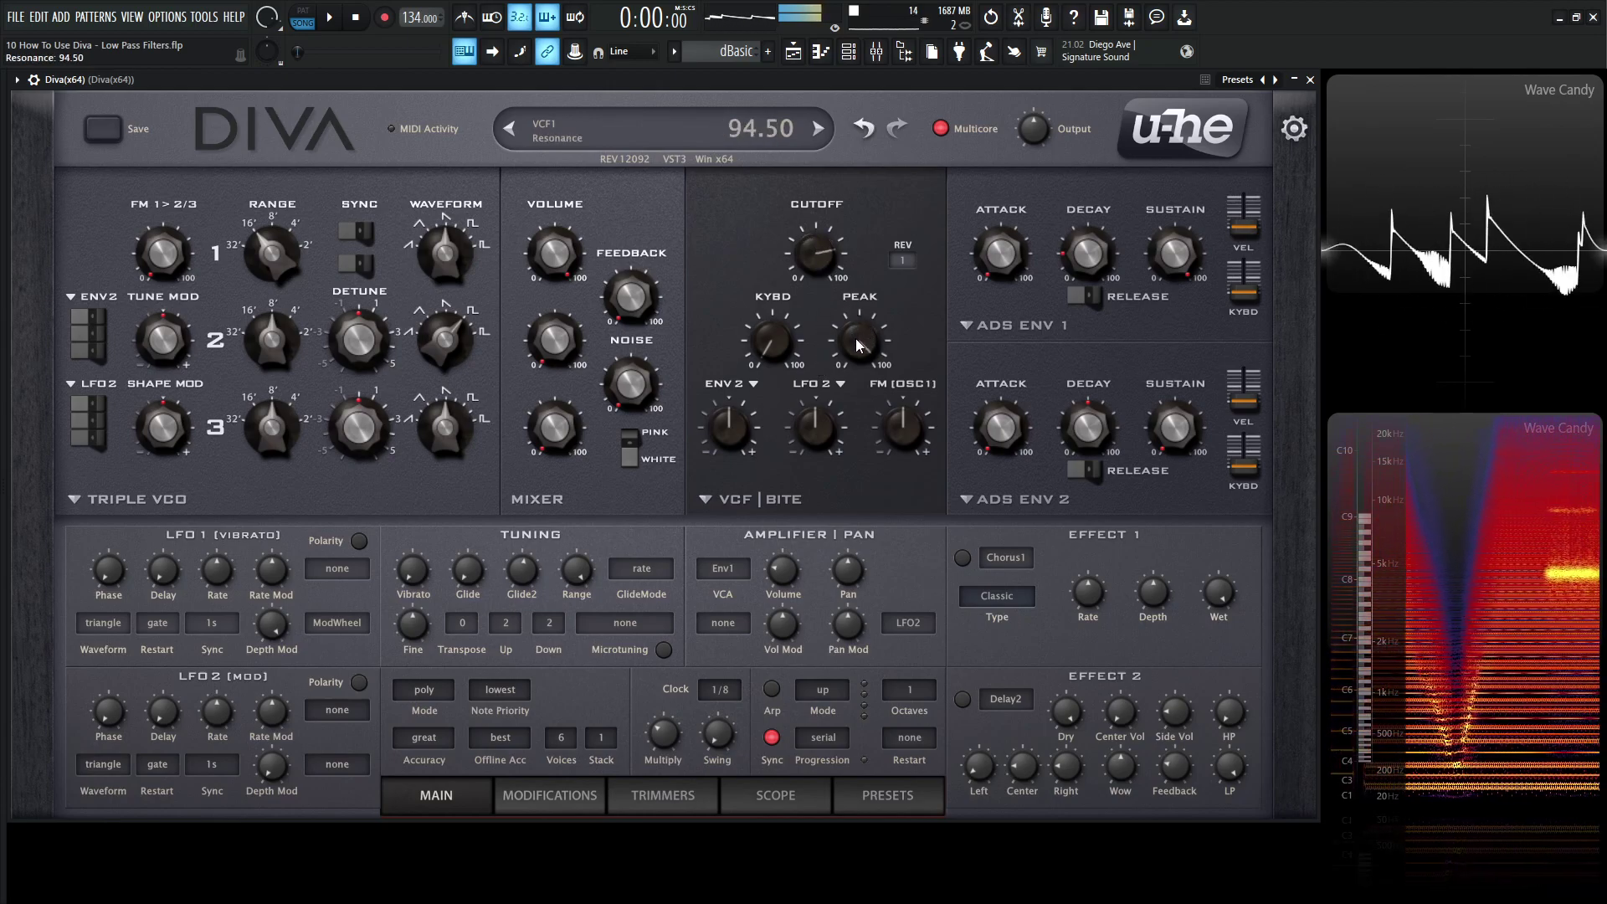
mouse_move(824, 296)
mouse_down()
mouse_move(829, 343)
mouse_move(831, 272)
mouse_move(835, 314)
mouse_up()
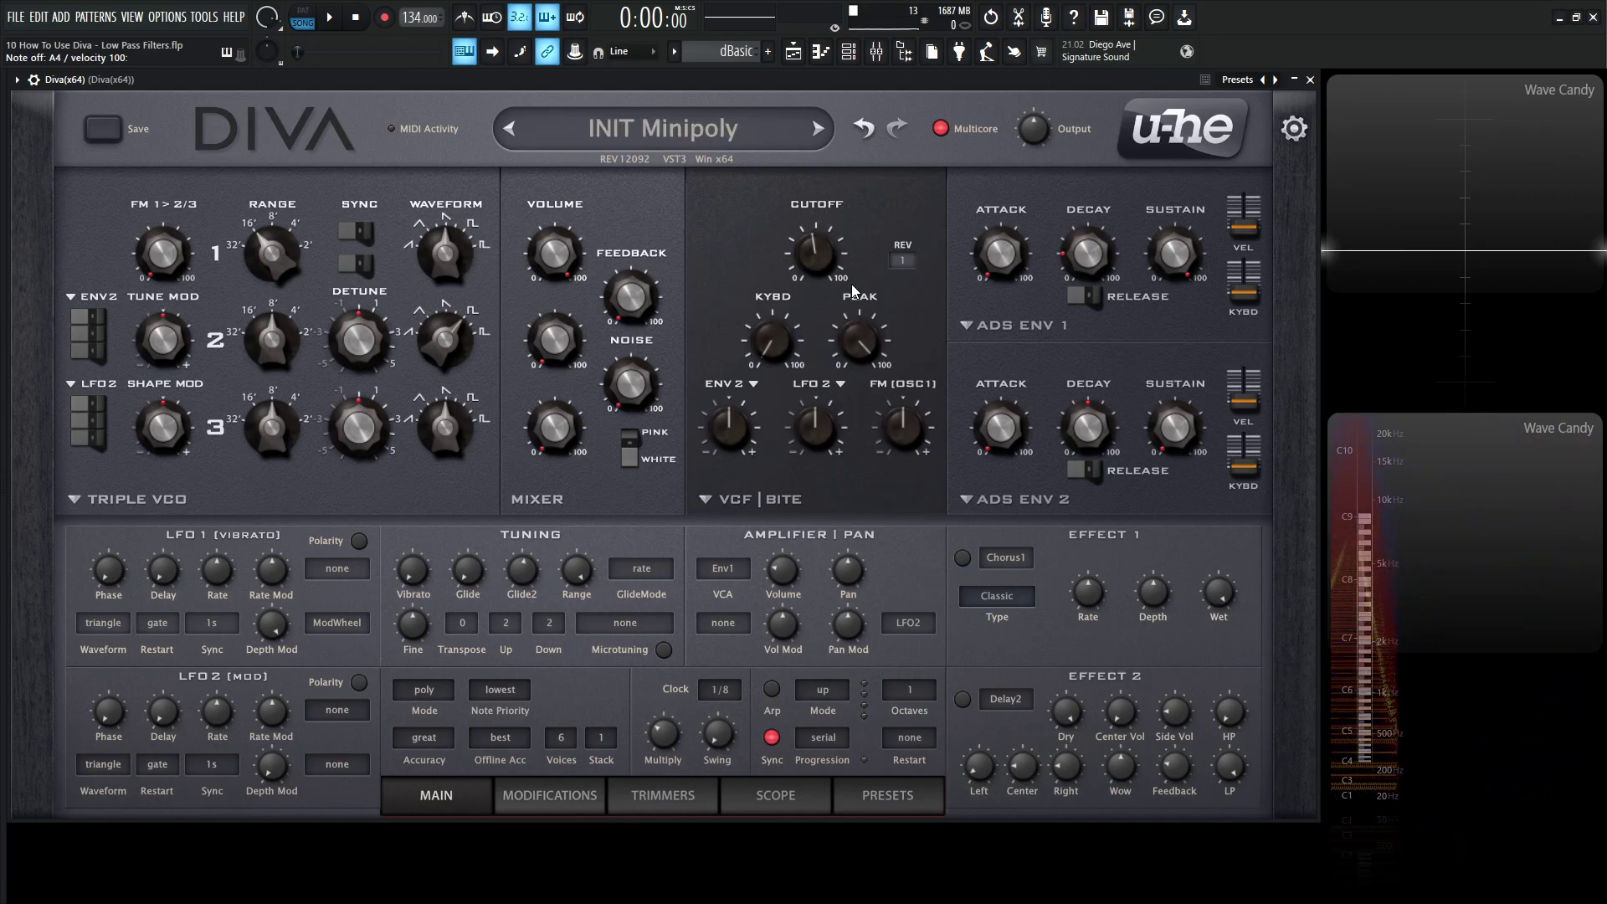
Step: Sweep the Bite filter cutoff down and back up while notes play
mouse_move(848, 291)
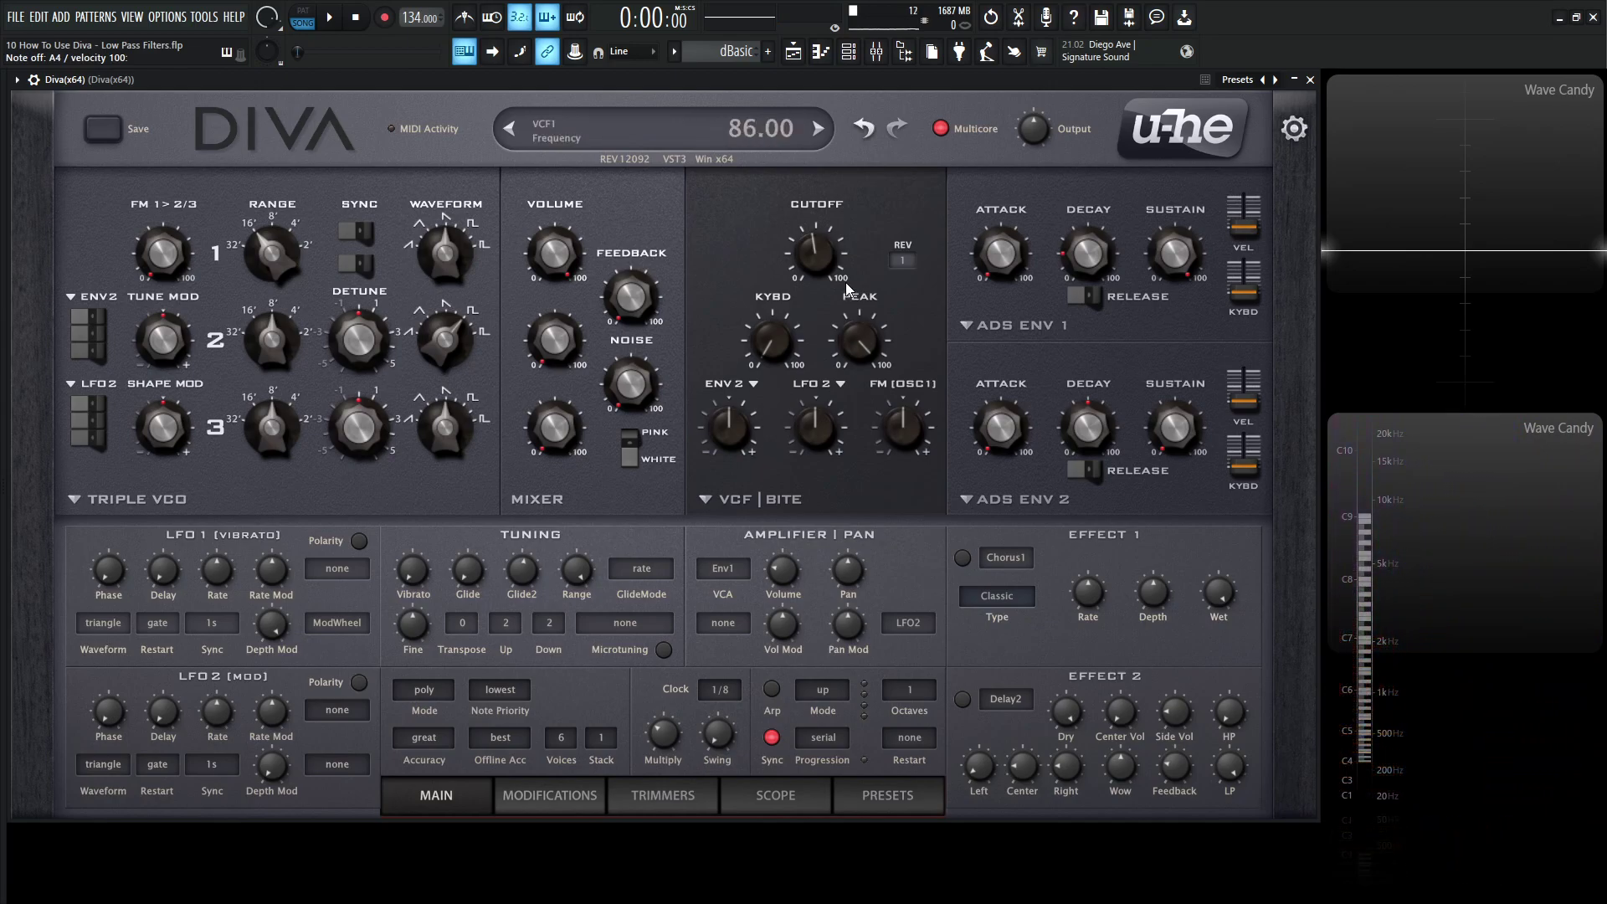
mouse_move(577, 265)
scroll(569, 253, down, 1)
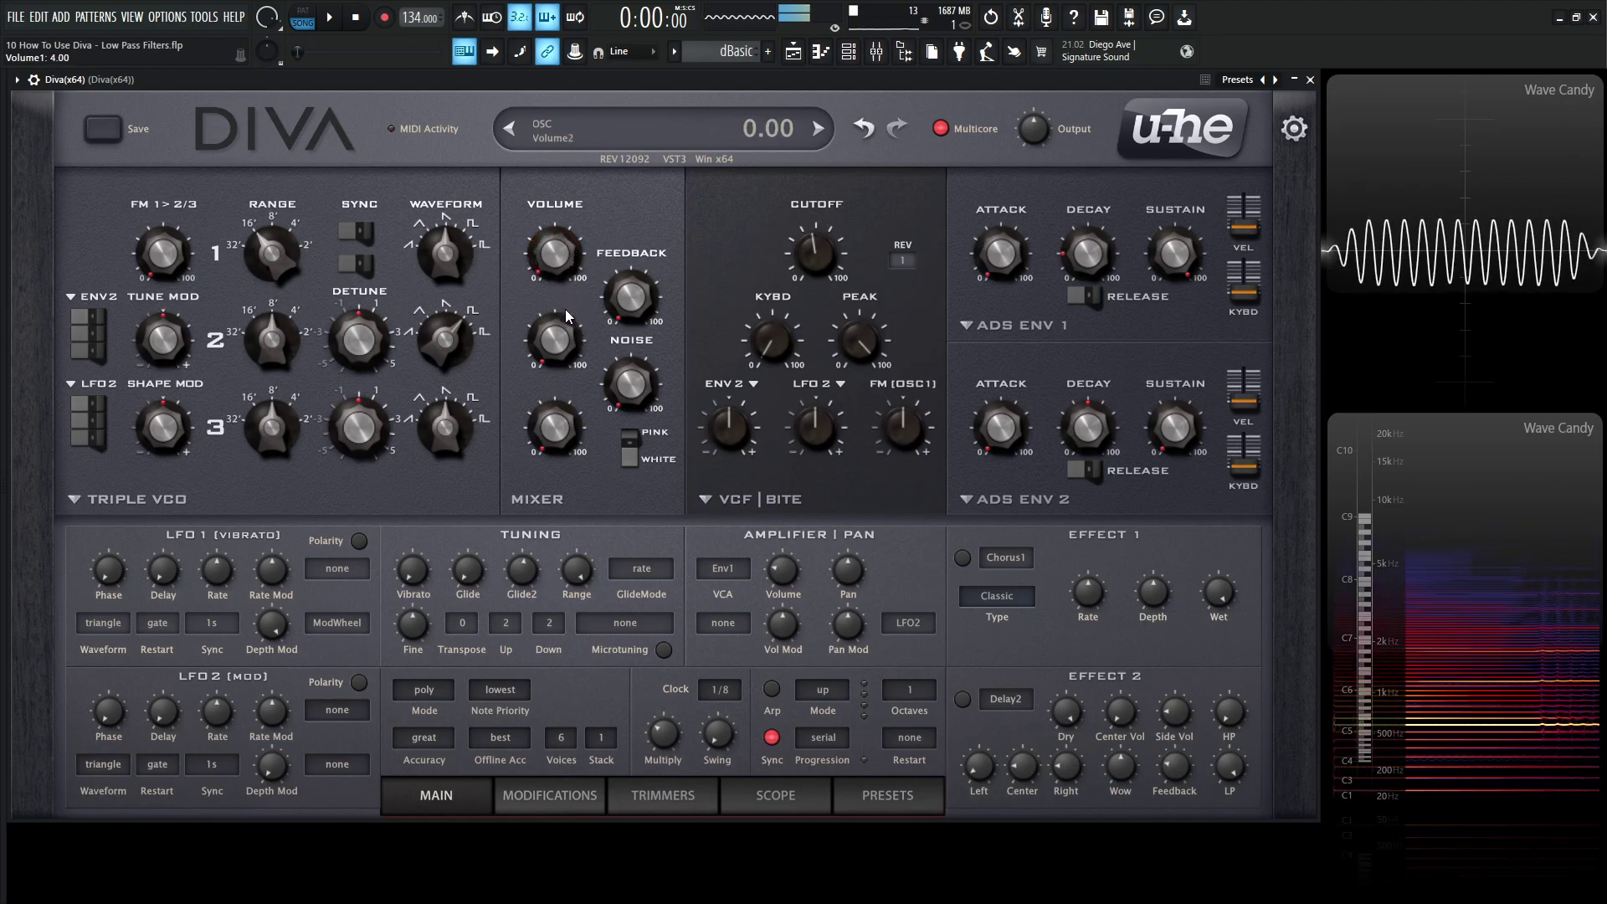
mouse_move(804, 273)
mouse_move(810, 238)
mouse_down()
mouse_move(817, 301)
mouse_move(810, 209)
mouse_move(808, 259)
mouse_move(810, 238)
mouse_up()
Step: Bring oscillator 1's volume up to about 47 and sweep the Bite cutoff downward again
mouse_move(562, 268)
mouse_down()
mouse_move(570, 198)
mouse_move(560, 256)
mouse_up()
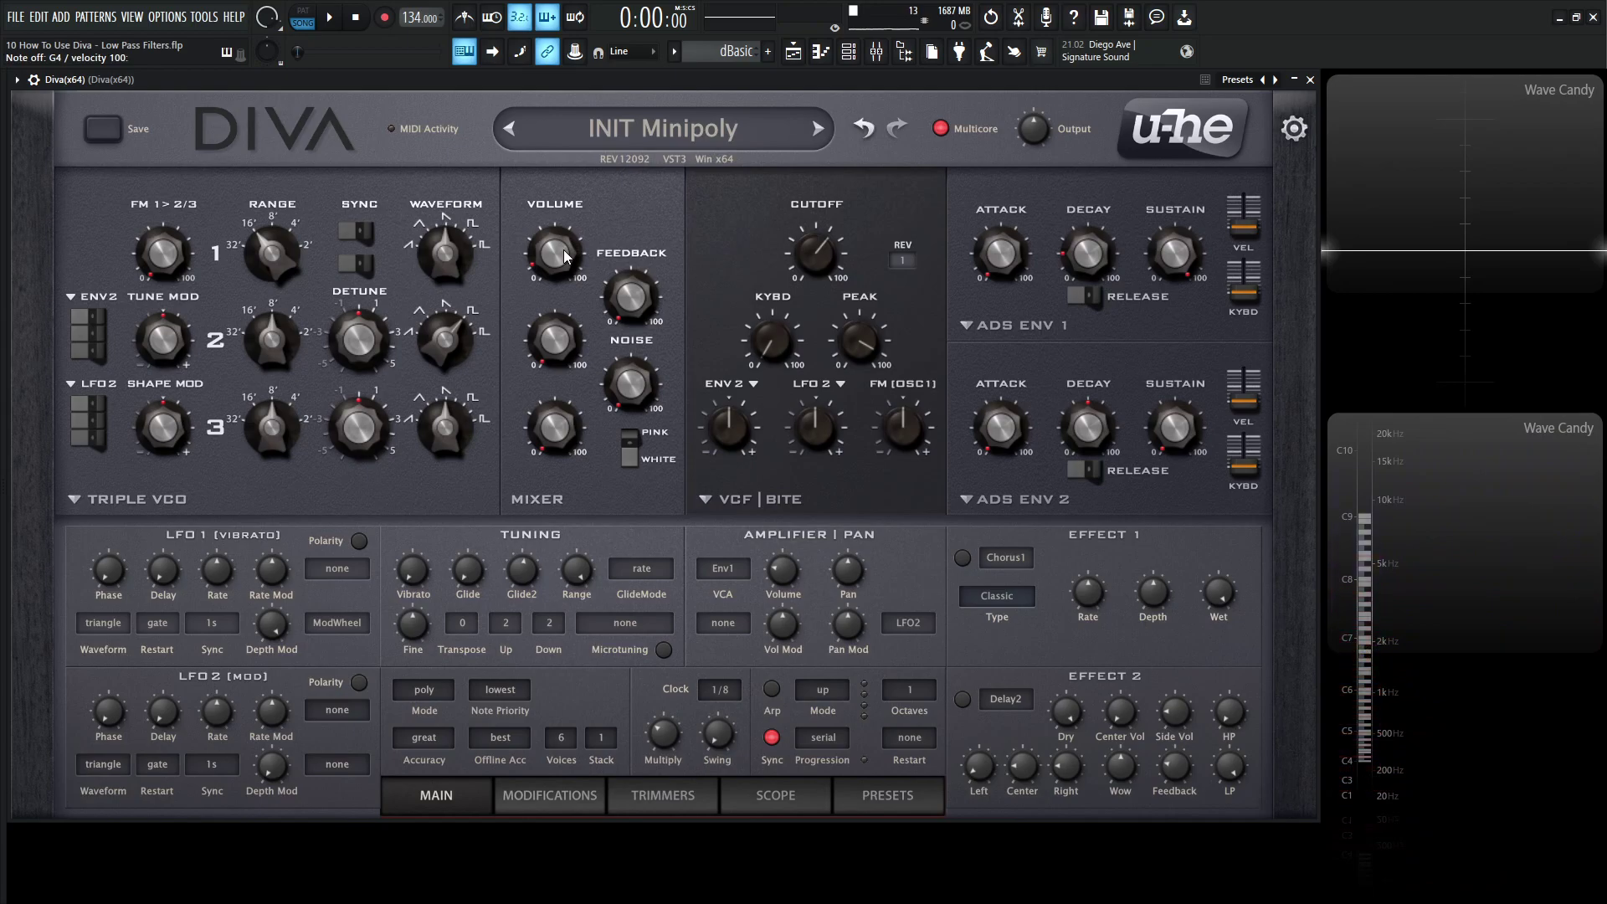
mouse_move(562, 262)
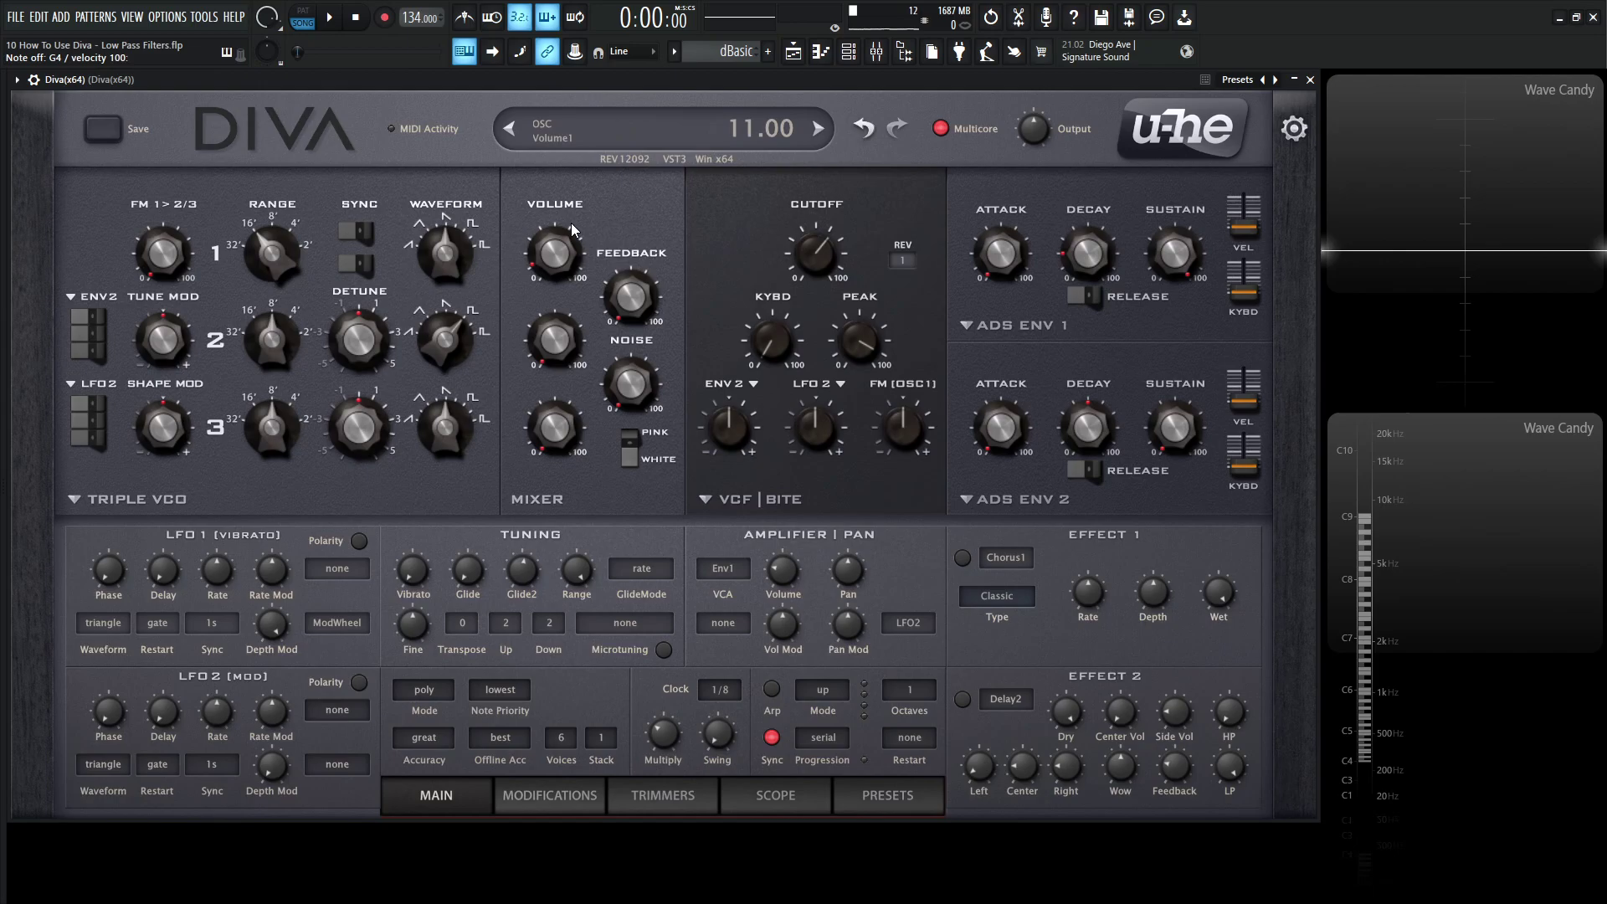
mouse_move(564, 261)
mouse_down()
mouse_move(558, 158)
mouse_move(562, 260)
mouse_up()
mouse_move(816, 251)
mouse_down()
mouse_move(816, 214)
mouse_move(816, 230)
mouse_up()
drag(562, 261, 550, 195)
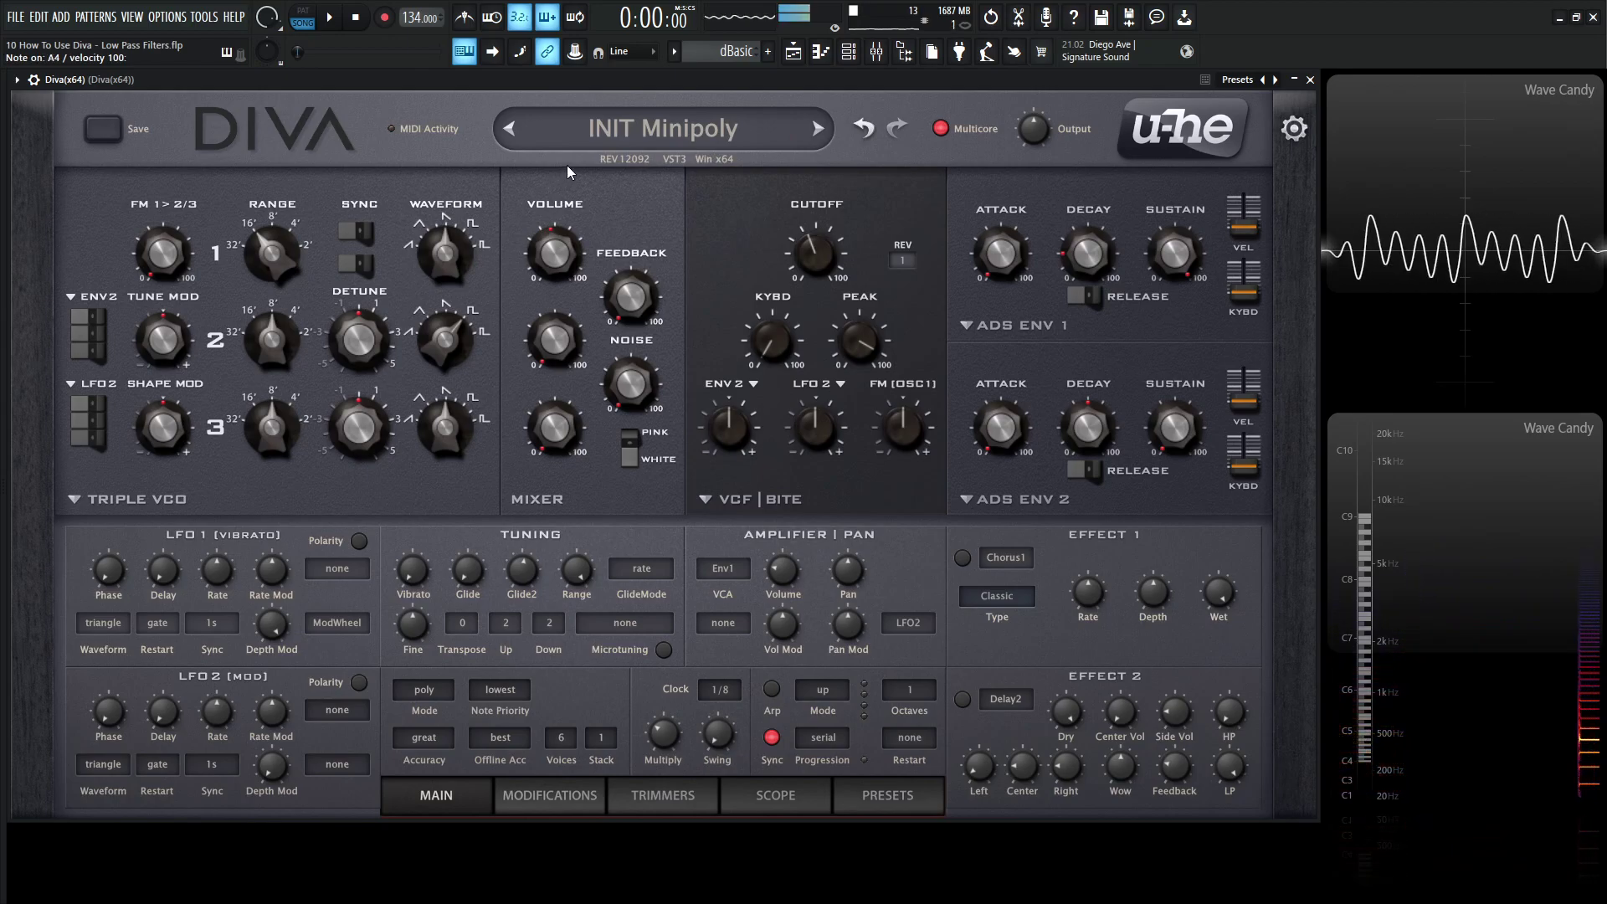
Step: Sweep the Bite cutoff between roughly 84 and 128, leaving it near 112
mouse_move(554, 268)
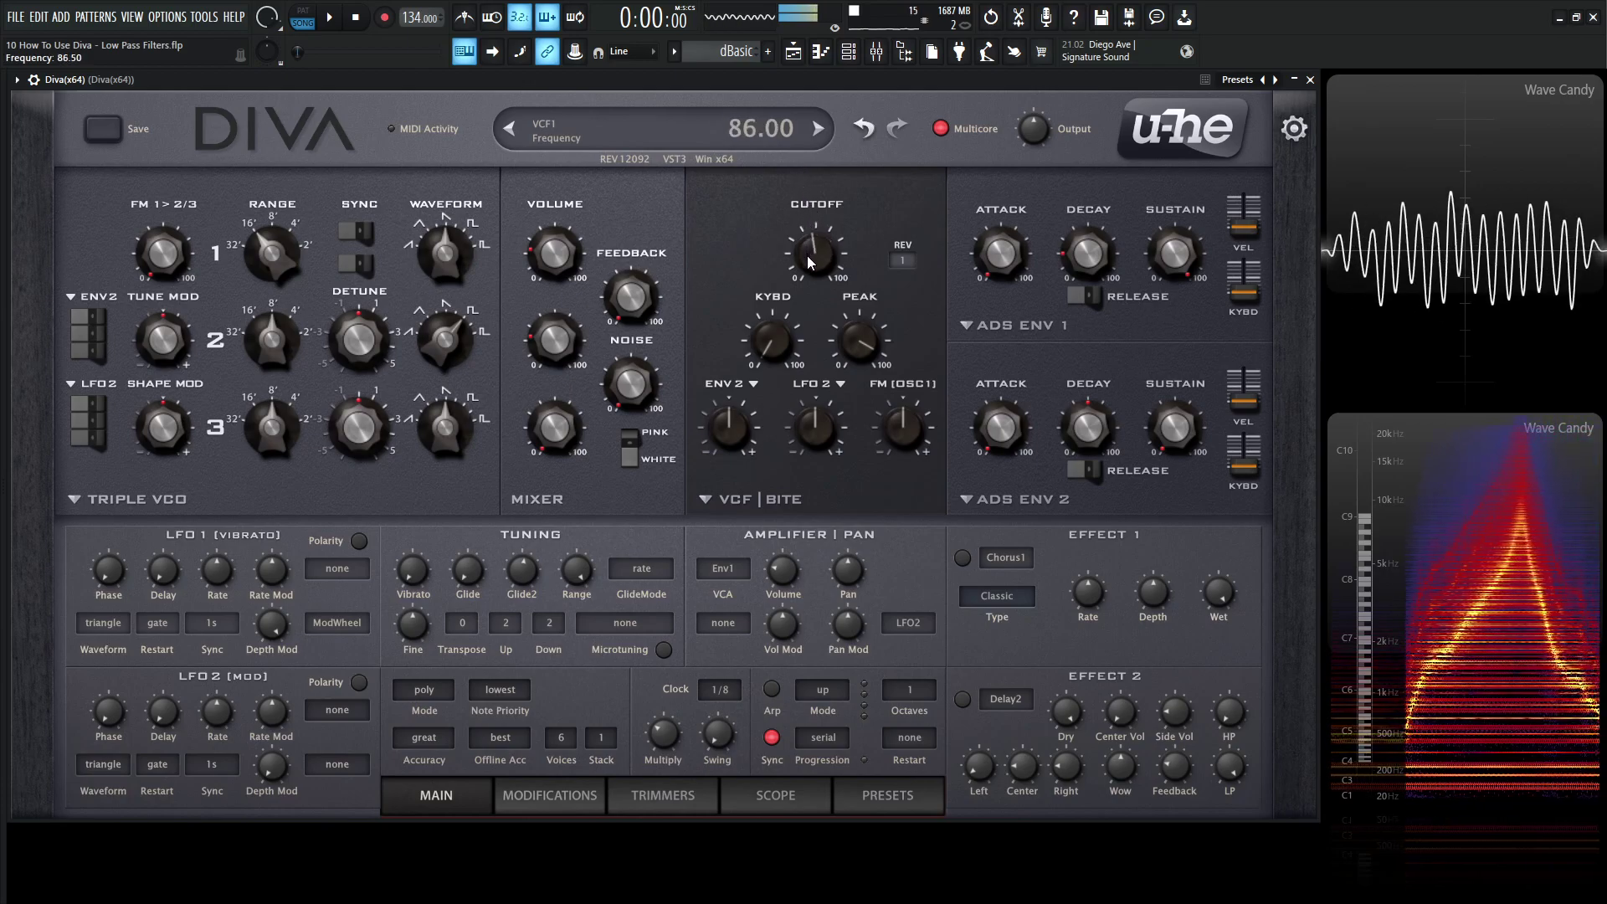
drag(810, 261, 819, 227)
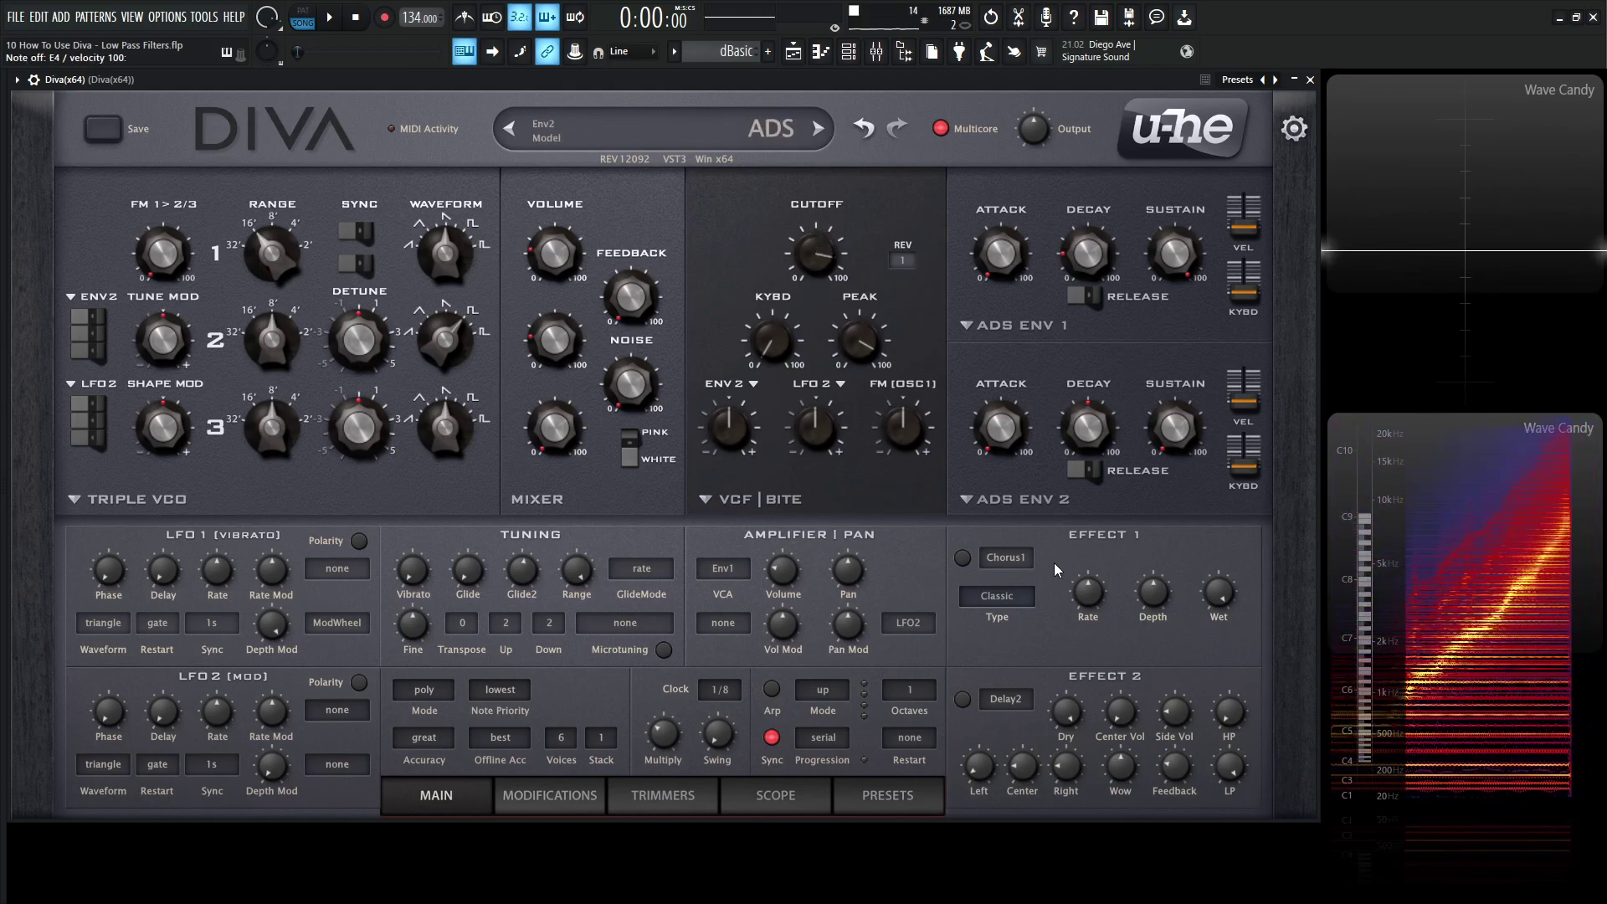
Step: Enable the Plate1 reverb on Effect 1 and sweep the Bite cutoff, ending at 107.50
scroll(1021, 567, down, 1)
scroll(1022, 569, down, 2)
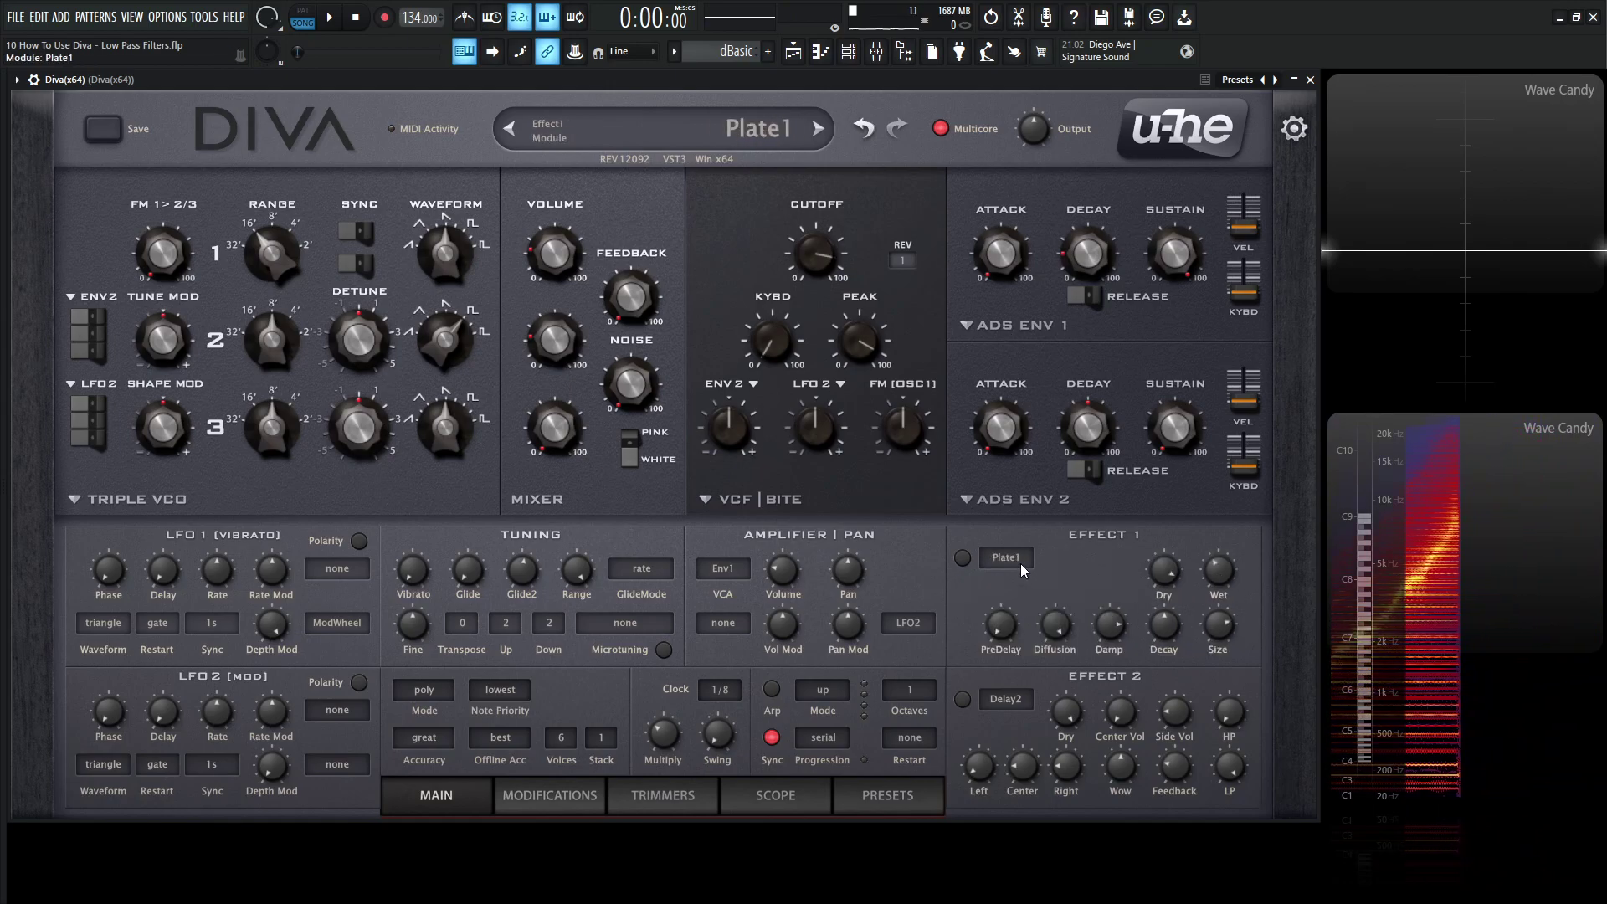
scroll(1023, 569, up, 1)
click(963, 558)
mouse_move(816, 251)
mouse_down()
mouse_move(828, 366)
mouse_move(819, 254)
mouse_up()
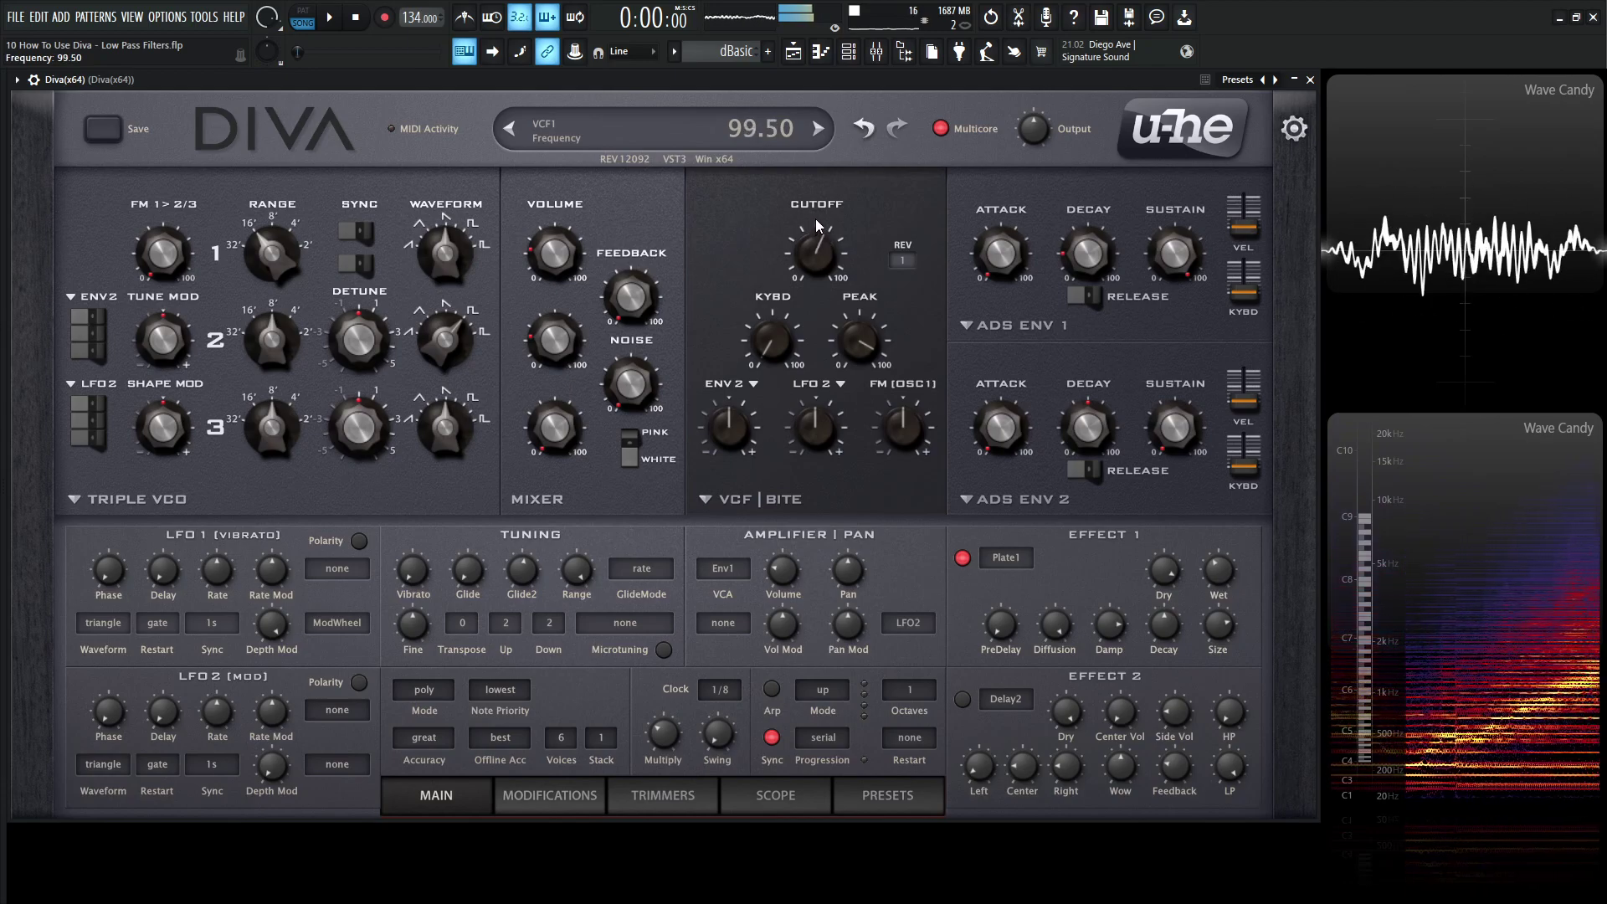
drag(824, 199, 819, 249)
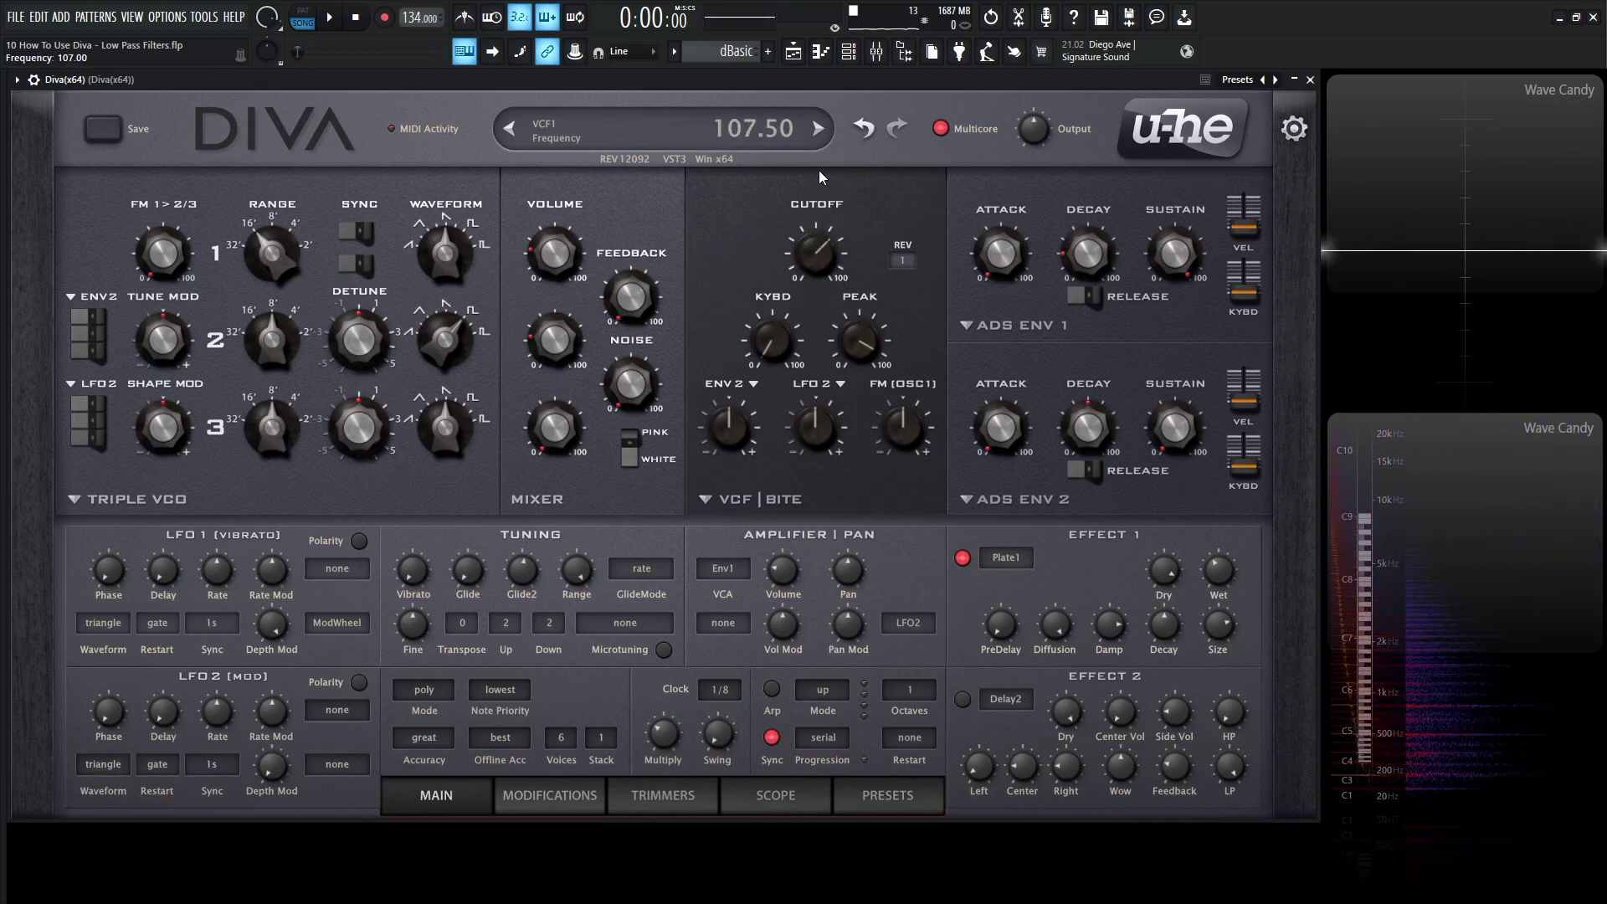
Step: Compare Bite revisions 1 and 2 while sweeping cutoff up to 100, then switch to the Uhbie filter
click(903, 261)
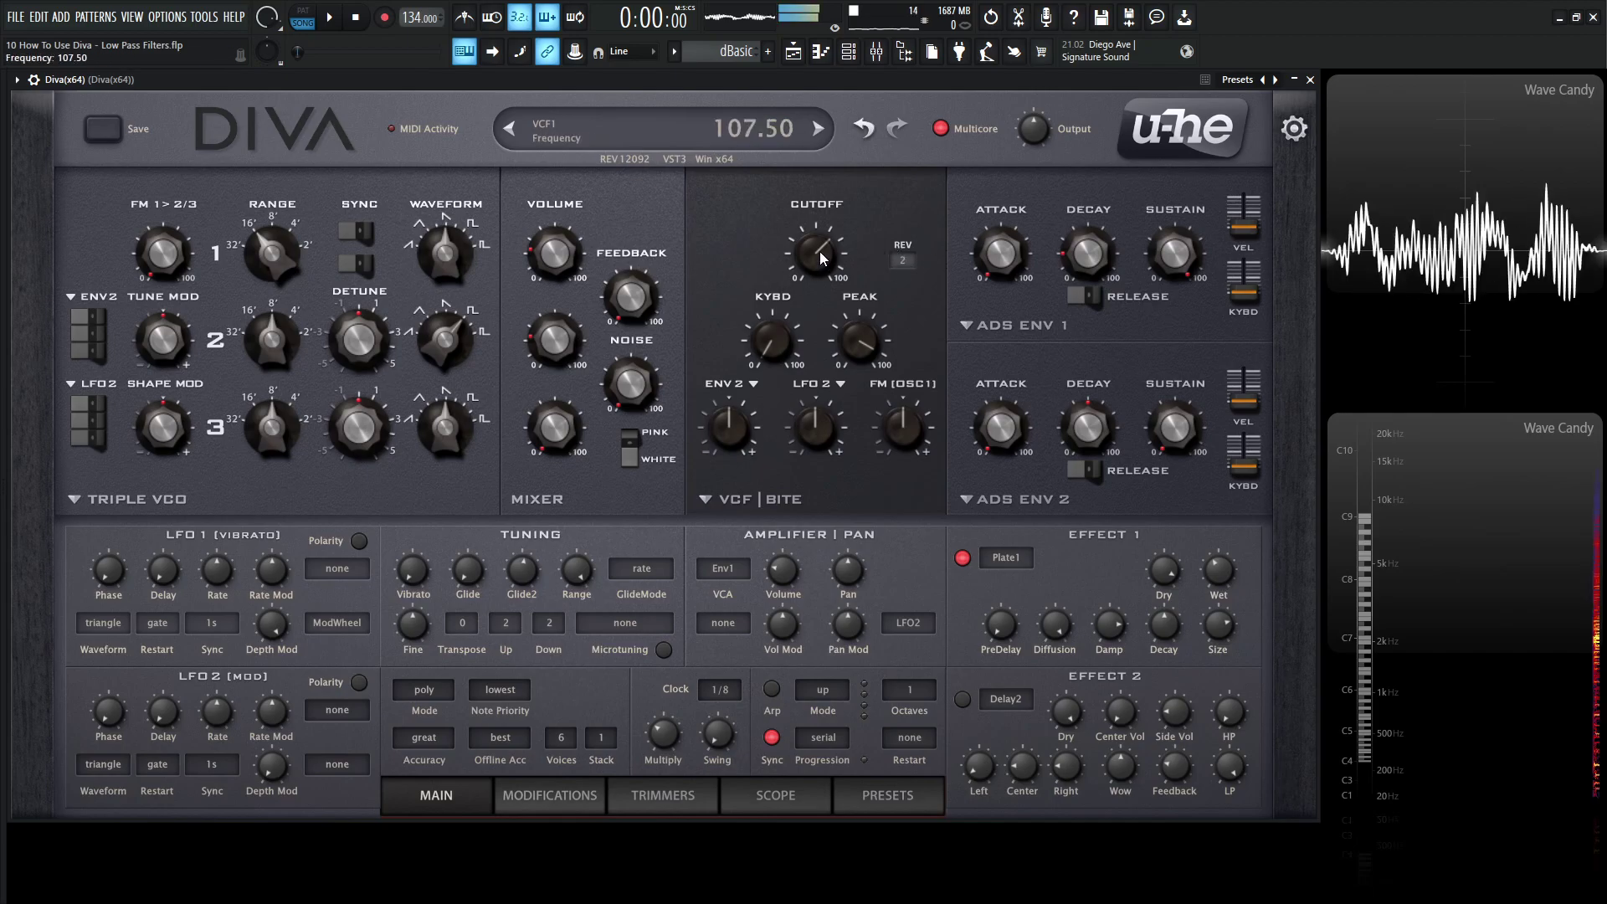
drag(820, 253, 819, 300)
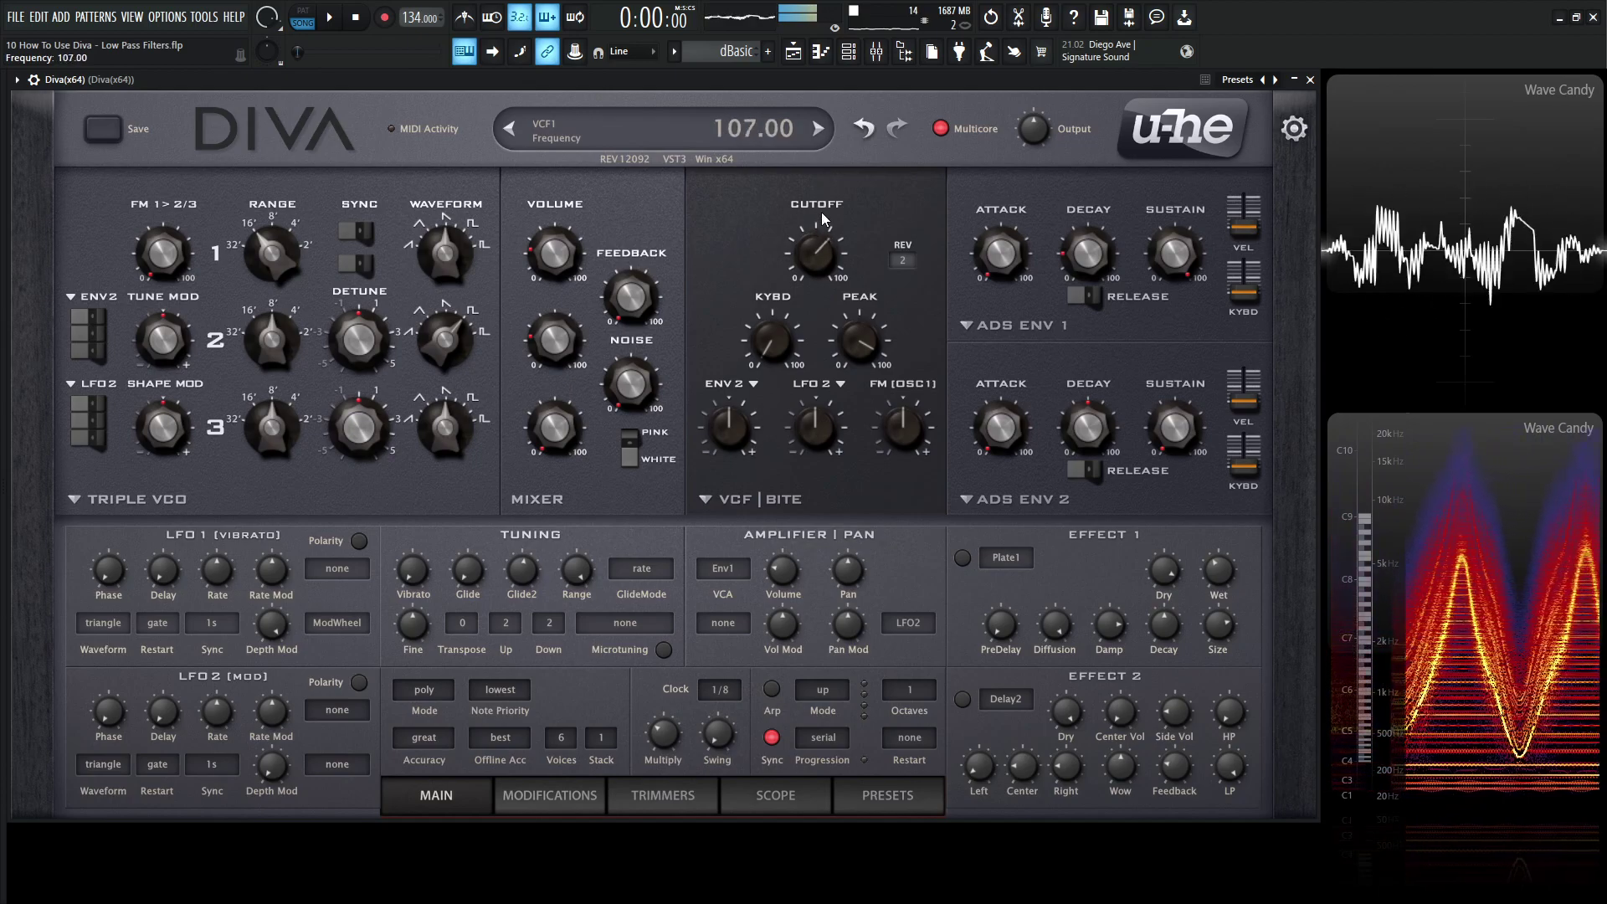
click(902, 260)
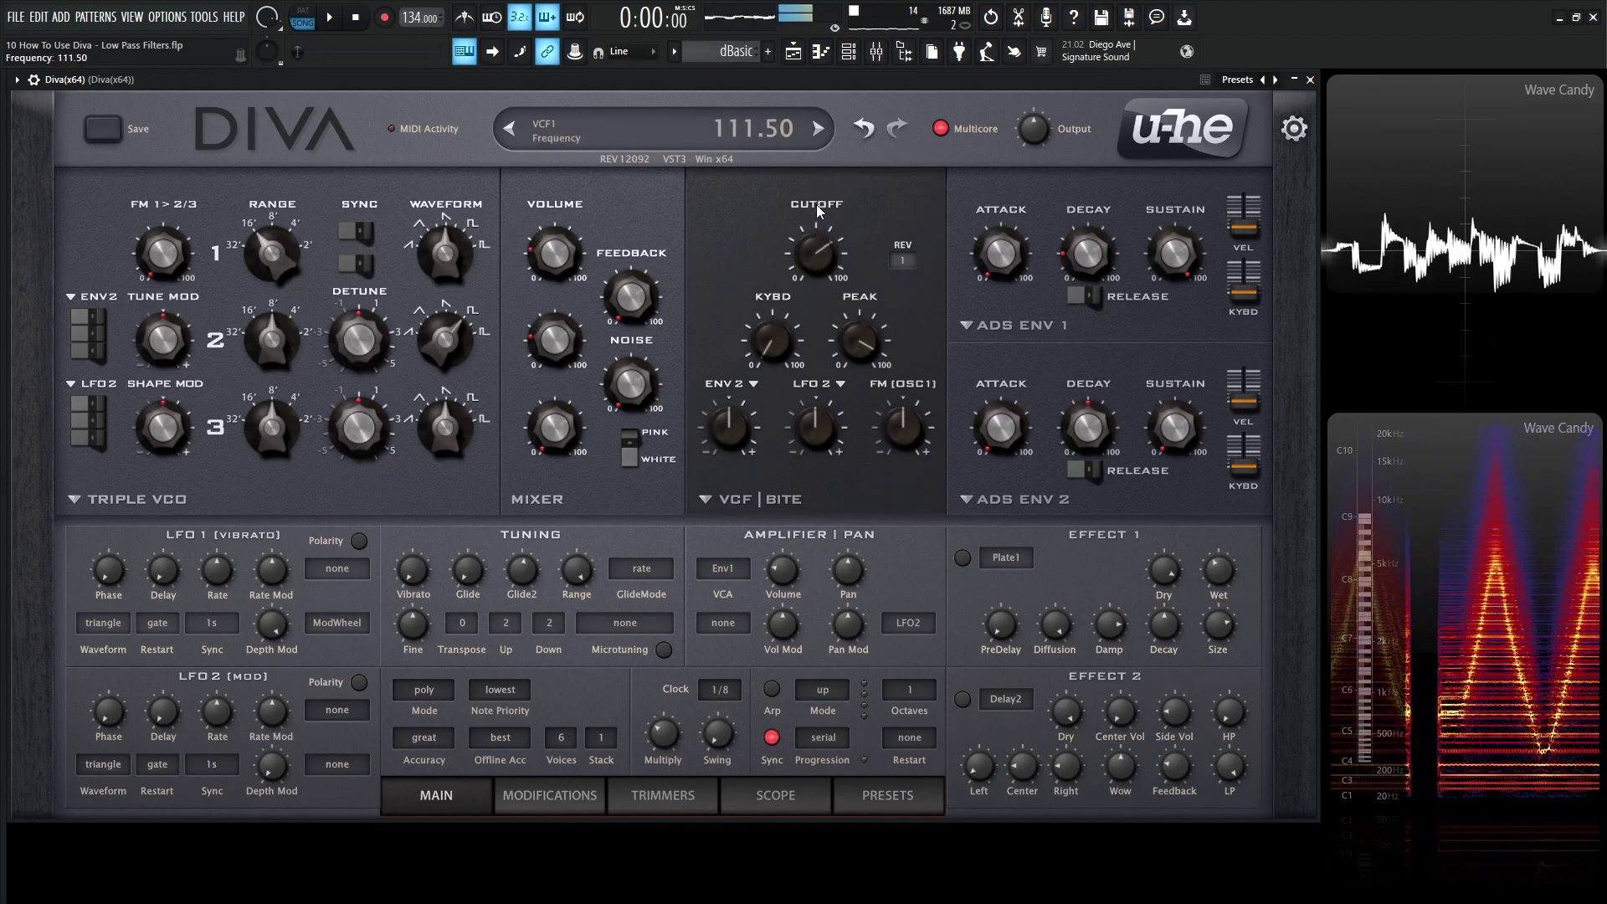
click(903, 260)
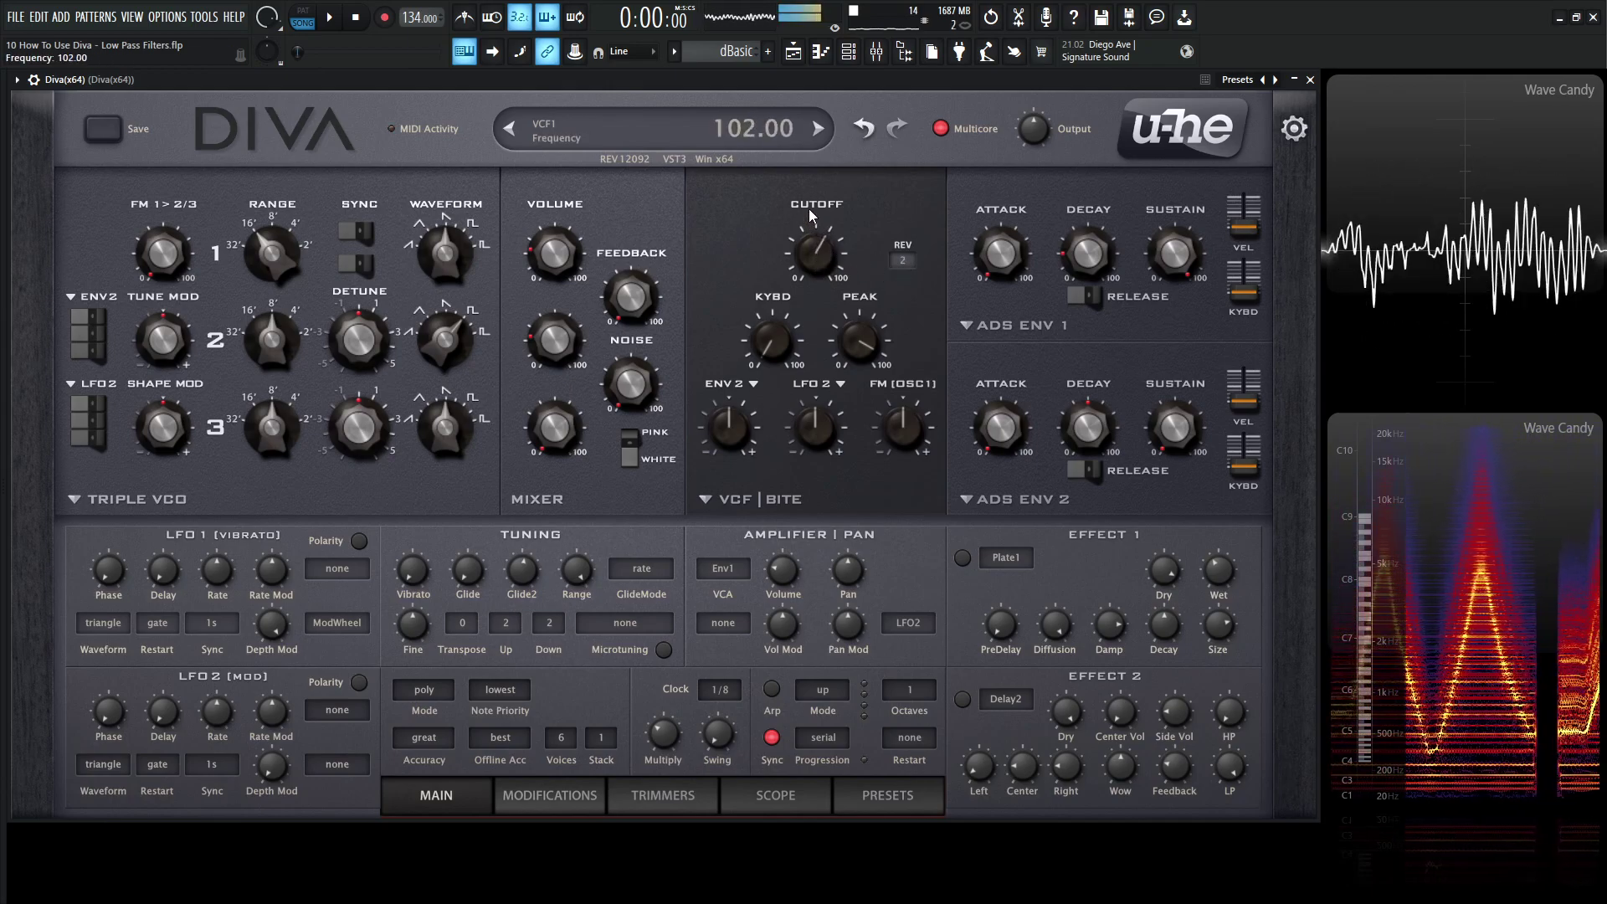
drag(811, 264, 811, 219)
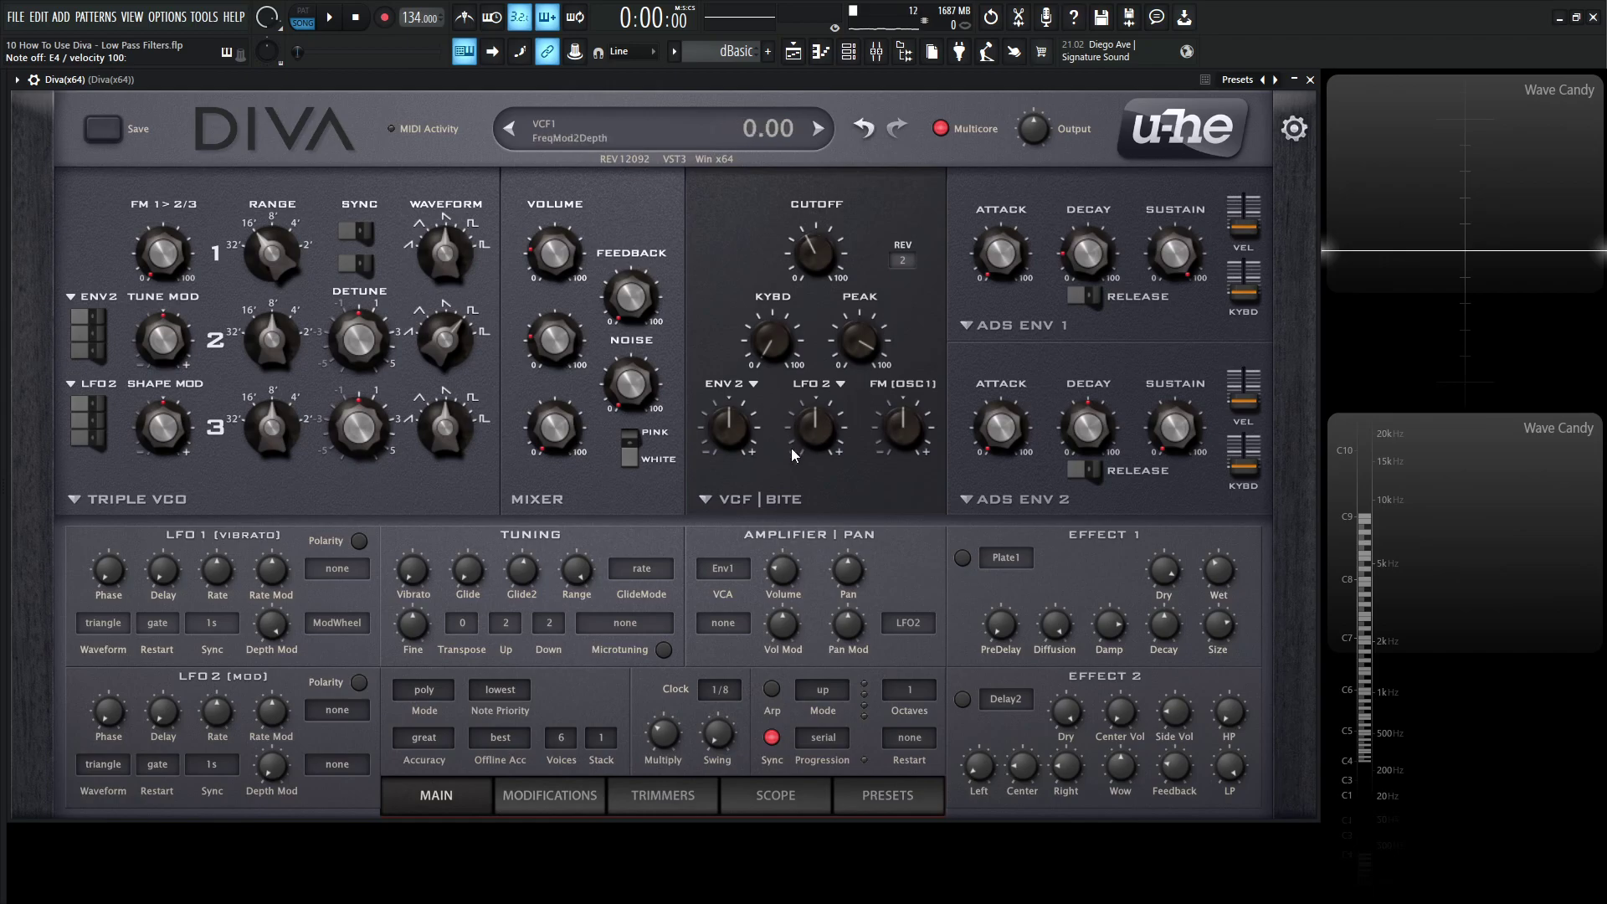
click(771, 502)
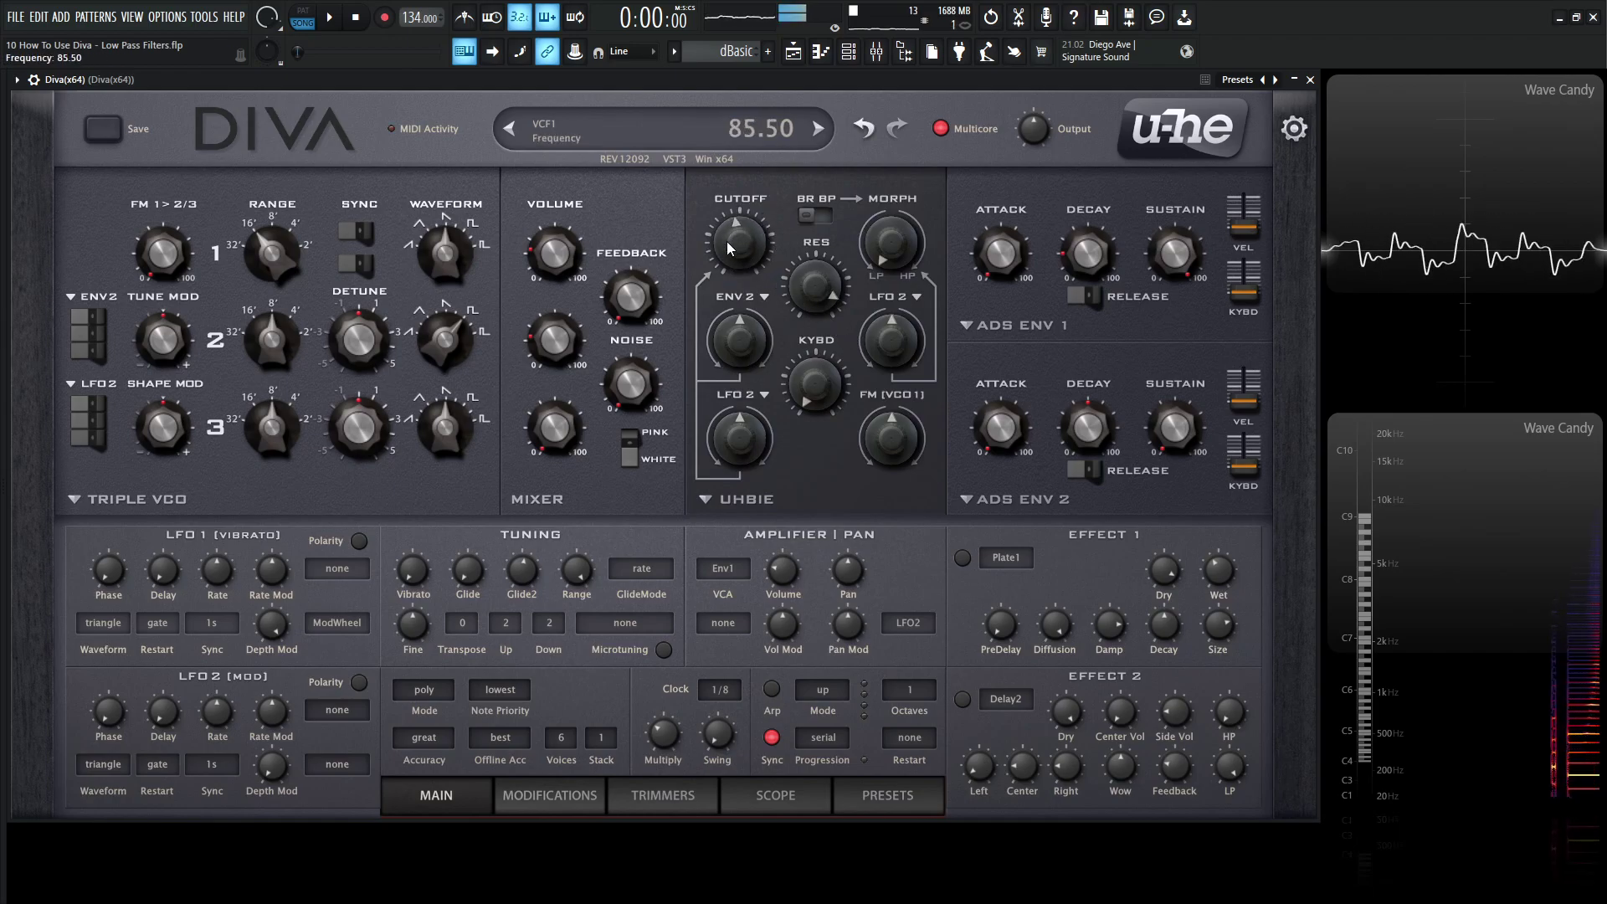
Step: Raise oscillator 1's volume and sweep the Uhbie cutoff between 73.50 and 148
drag(583, 288, 559, 145)
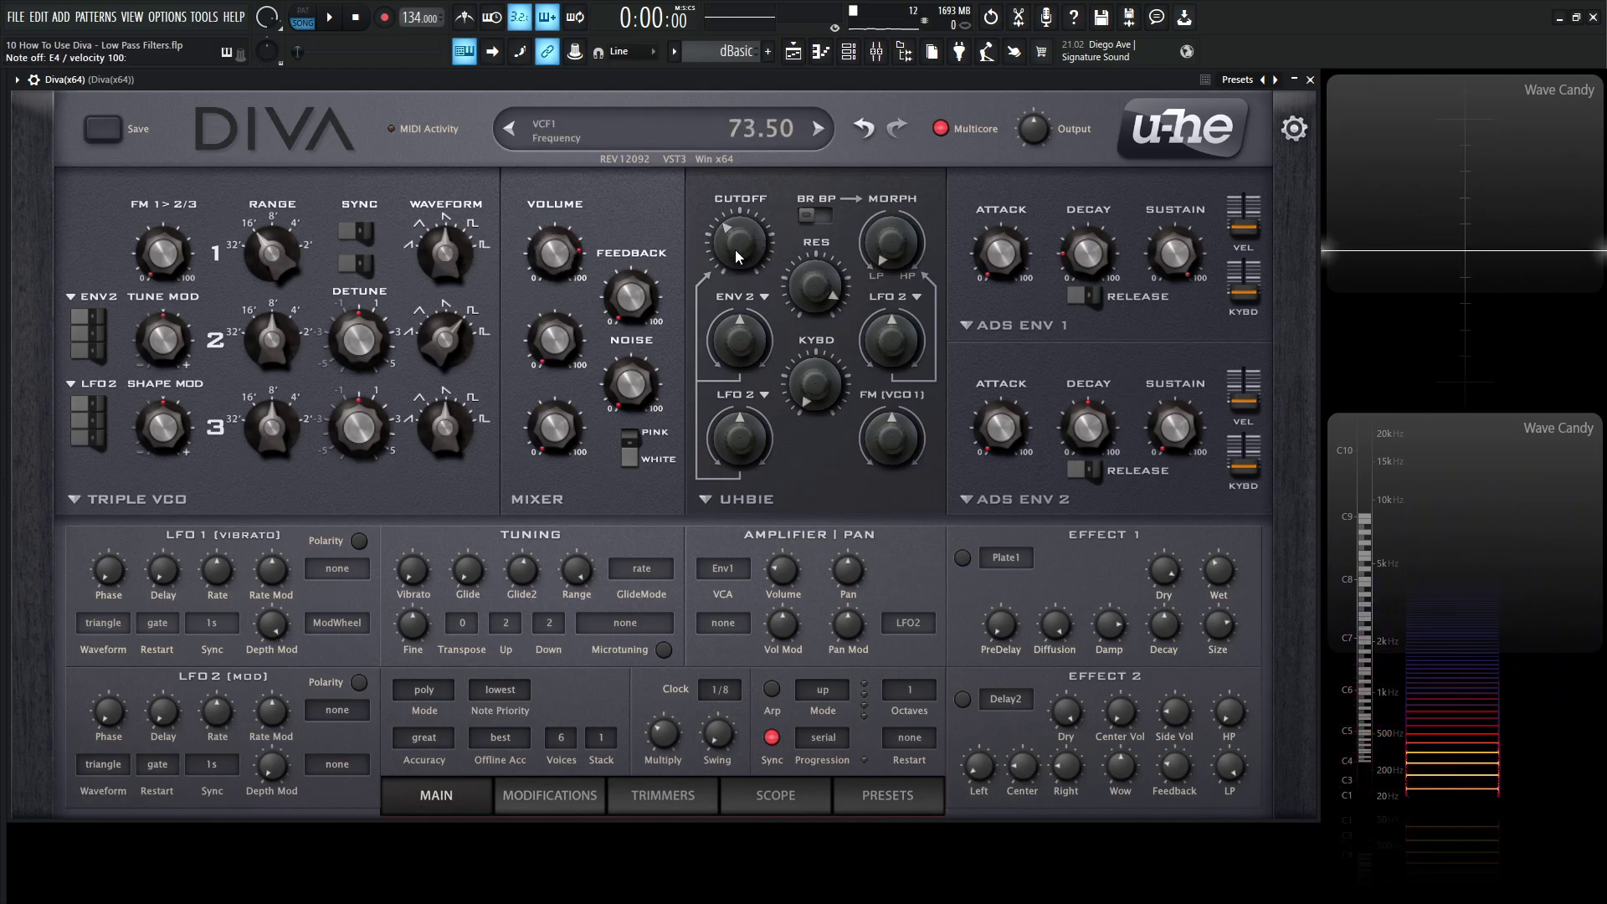
mouse_move(740, 241)
mouse_down()
mouse_move(741, 97)
mouse_move(740, 261)
mouse_up()
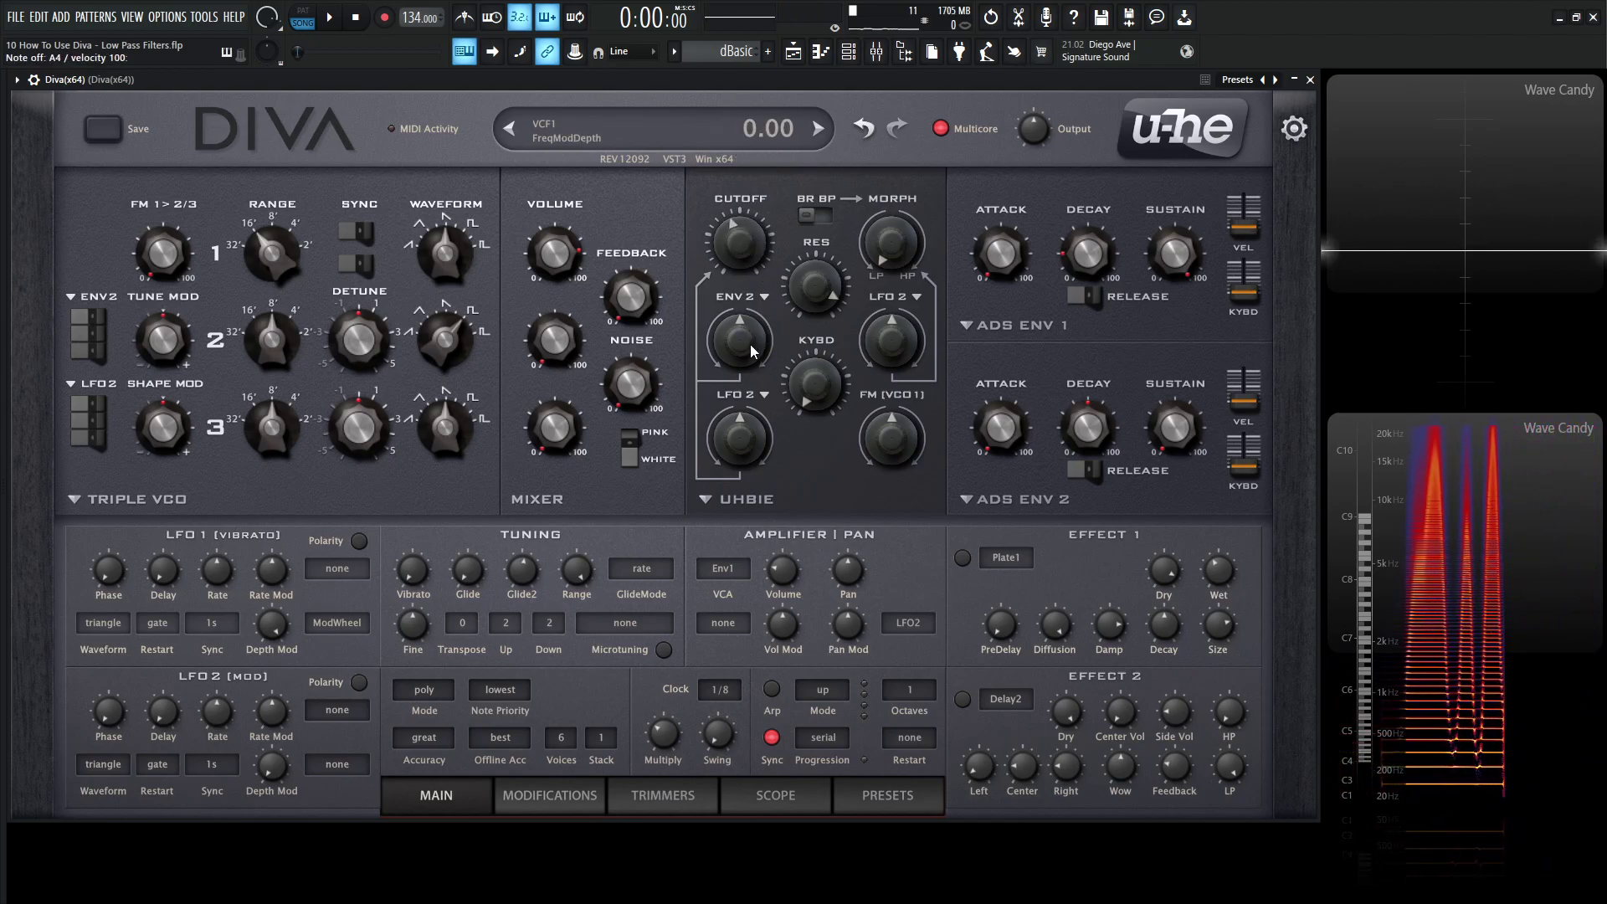
Step: Switch the filter model to Ladder, back to Uhbie, Ladder again, and finally Uhbie
click(748, 499)
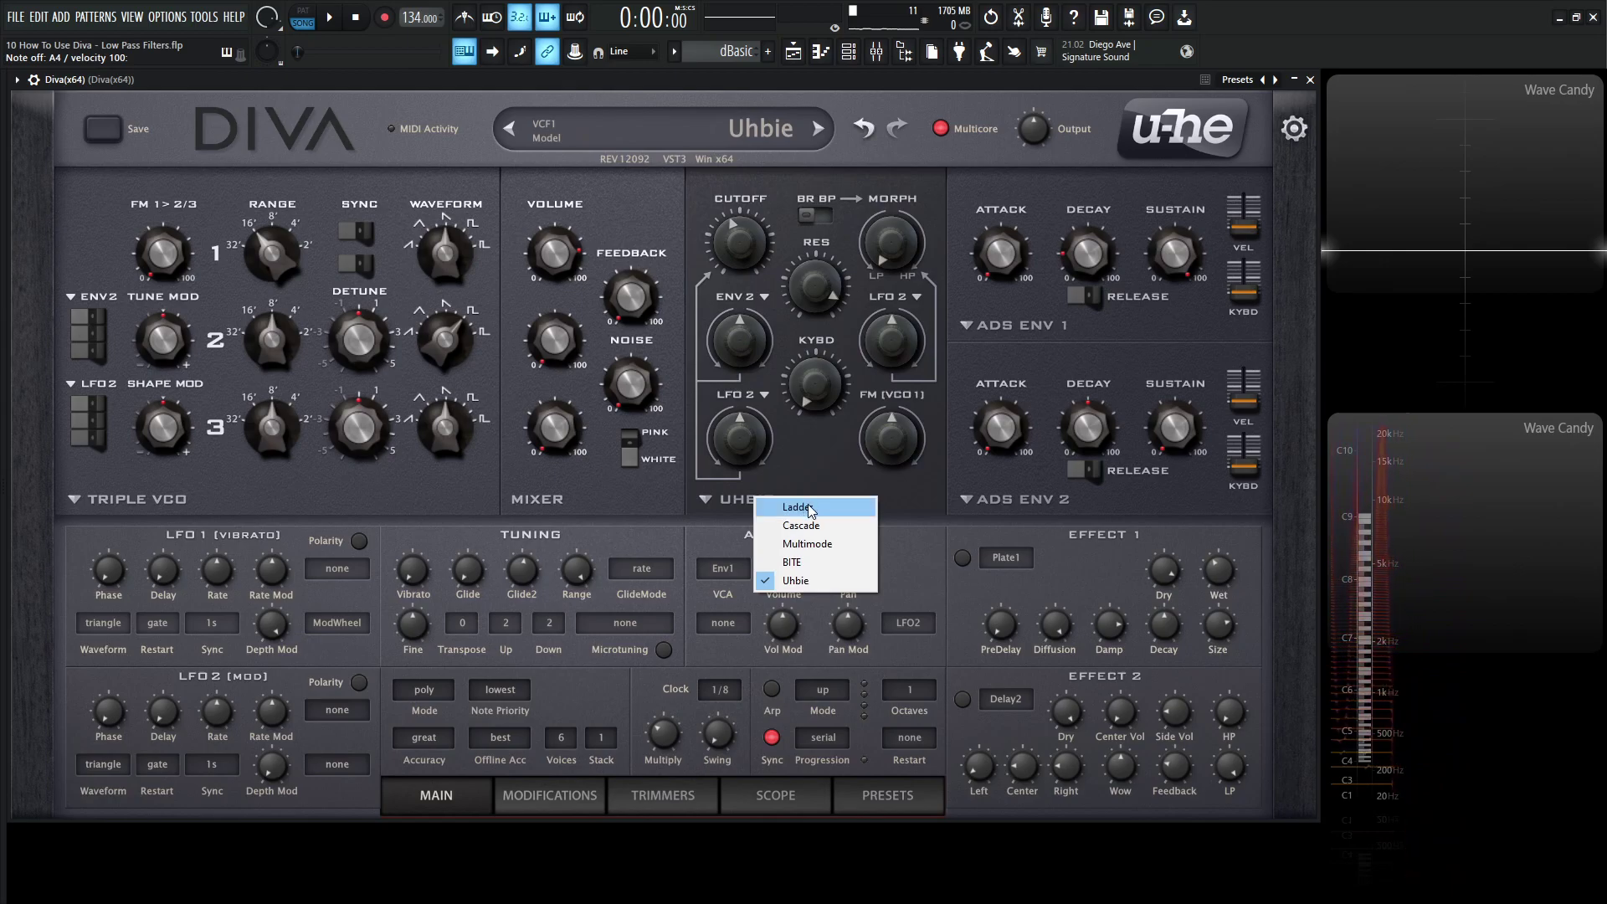
click(770, 506)
click(753, 499)
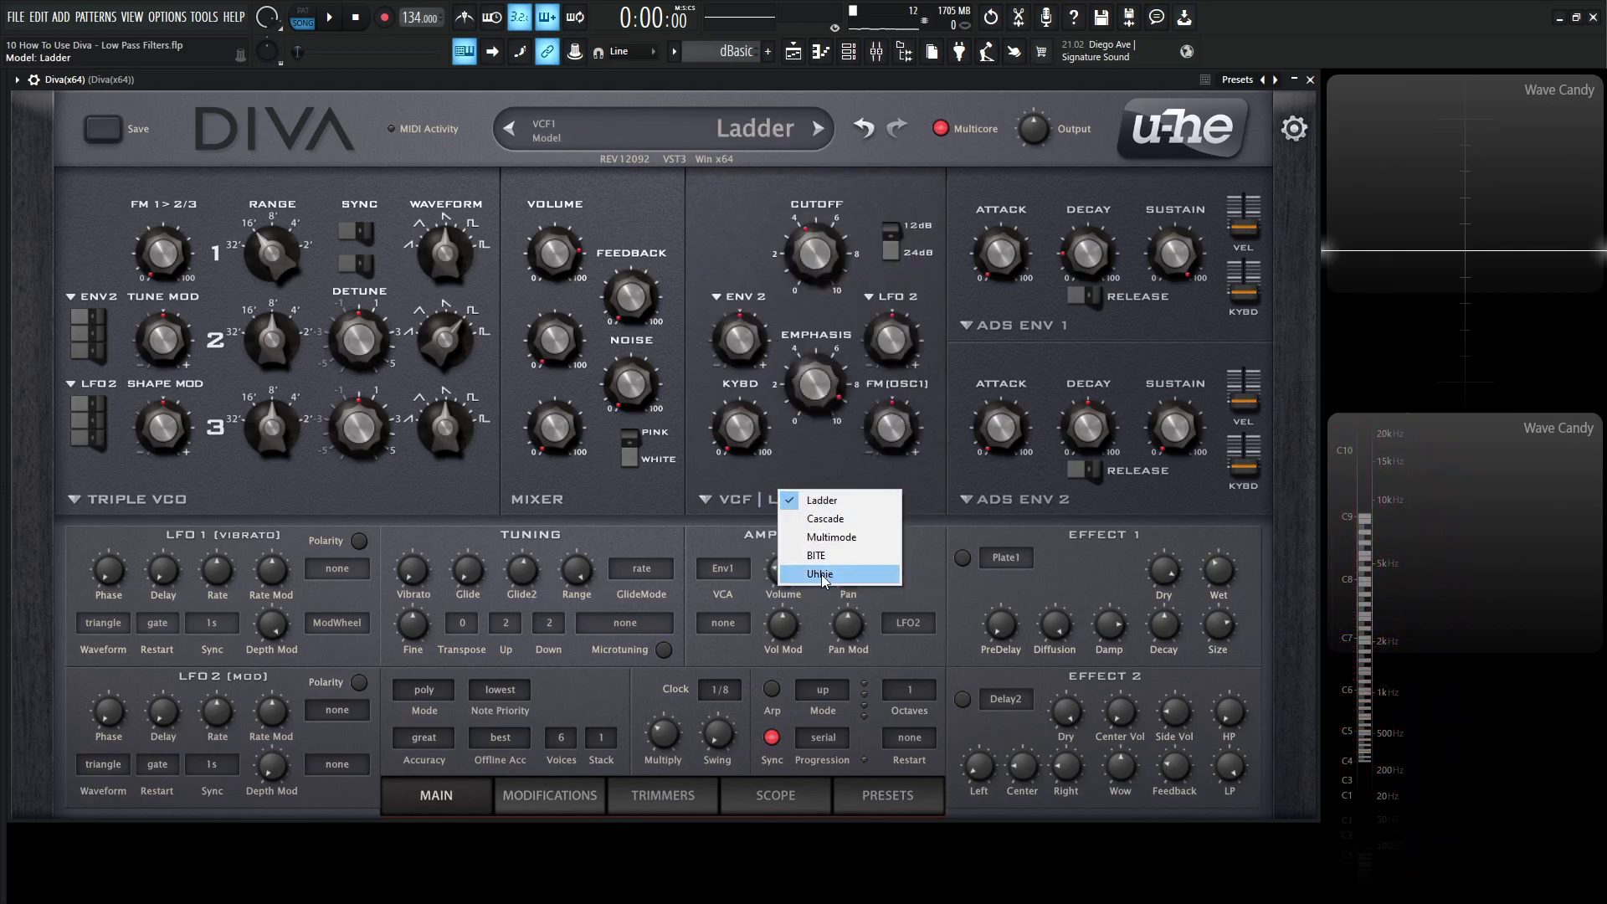
click(825, 579)
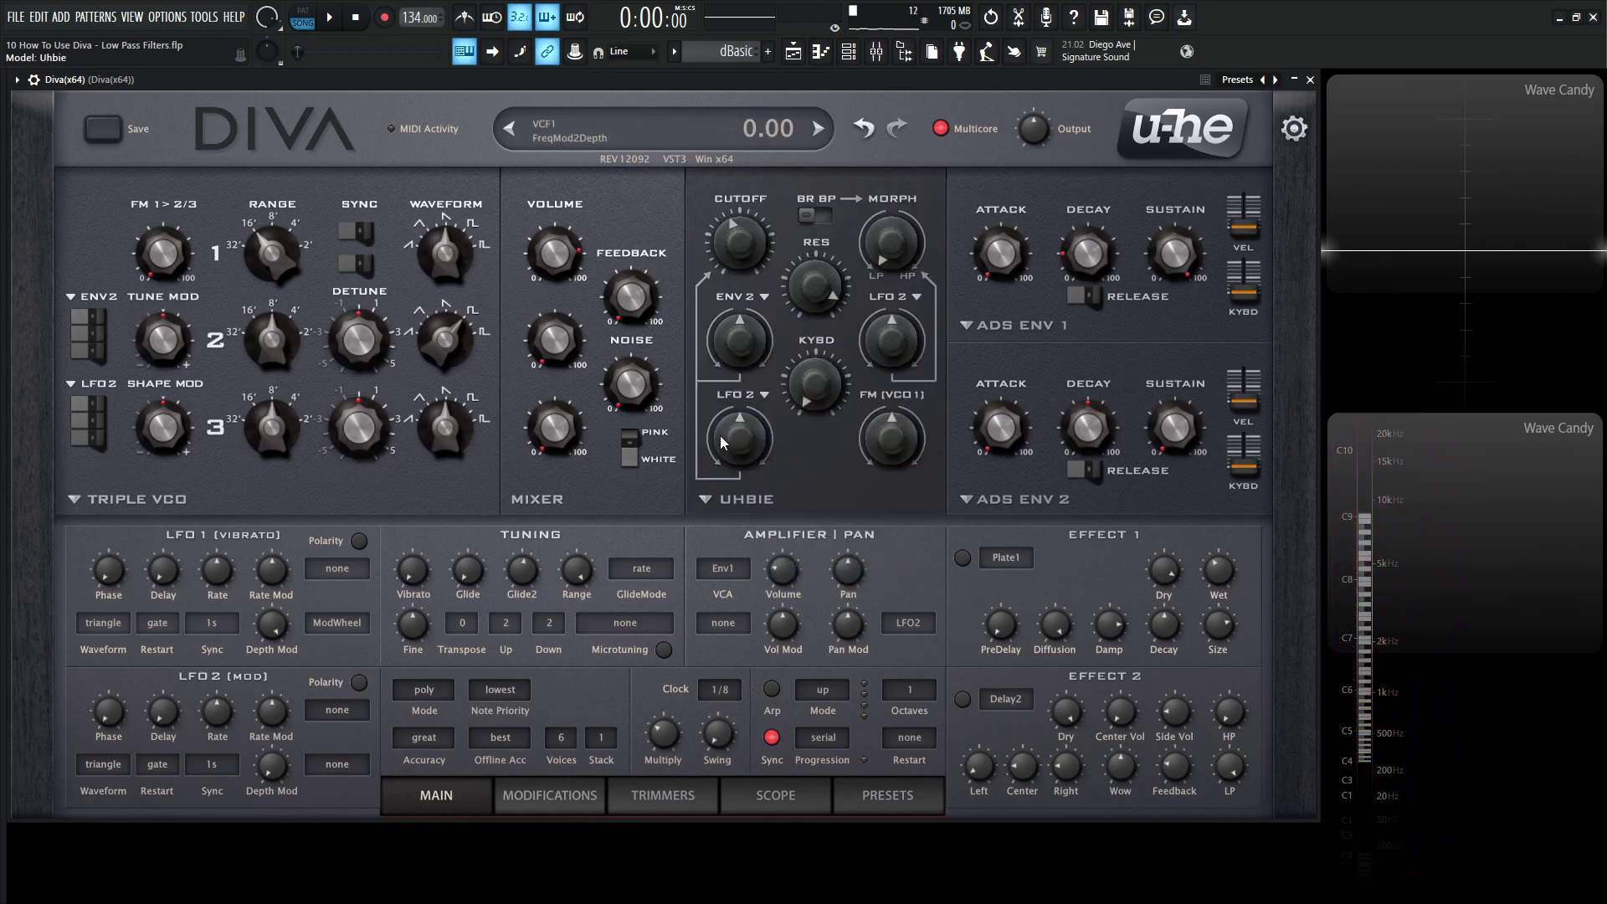
click(747, 500)
click(771, 512)
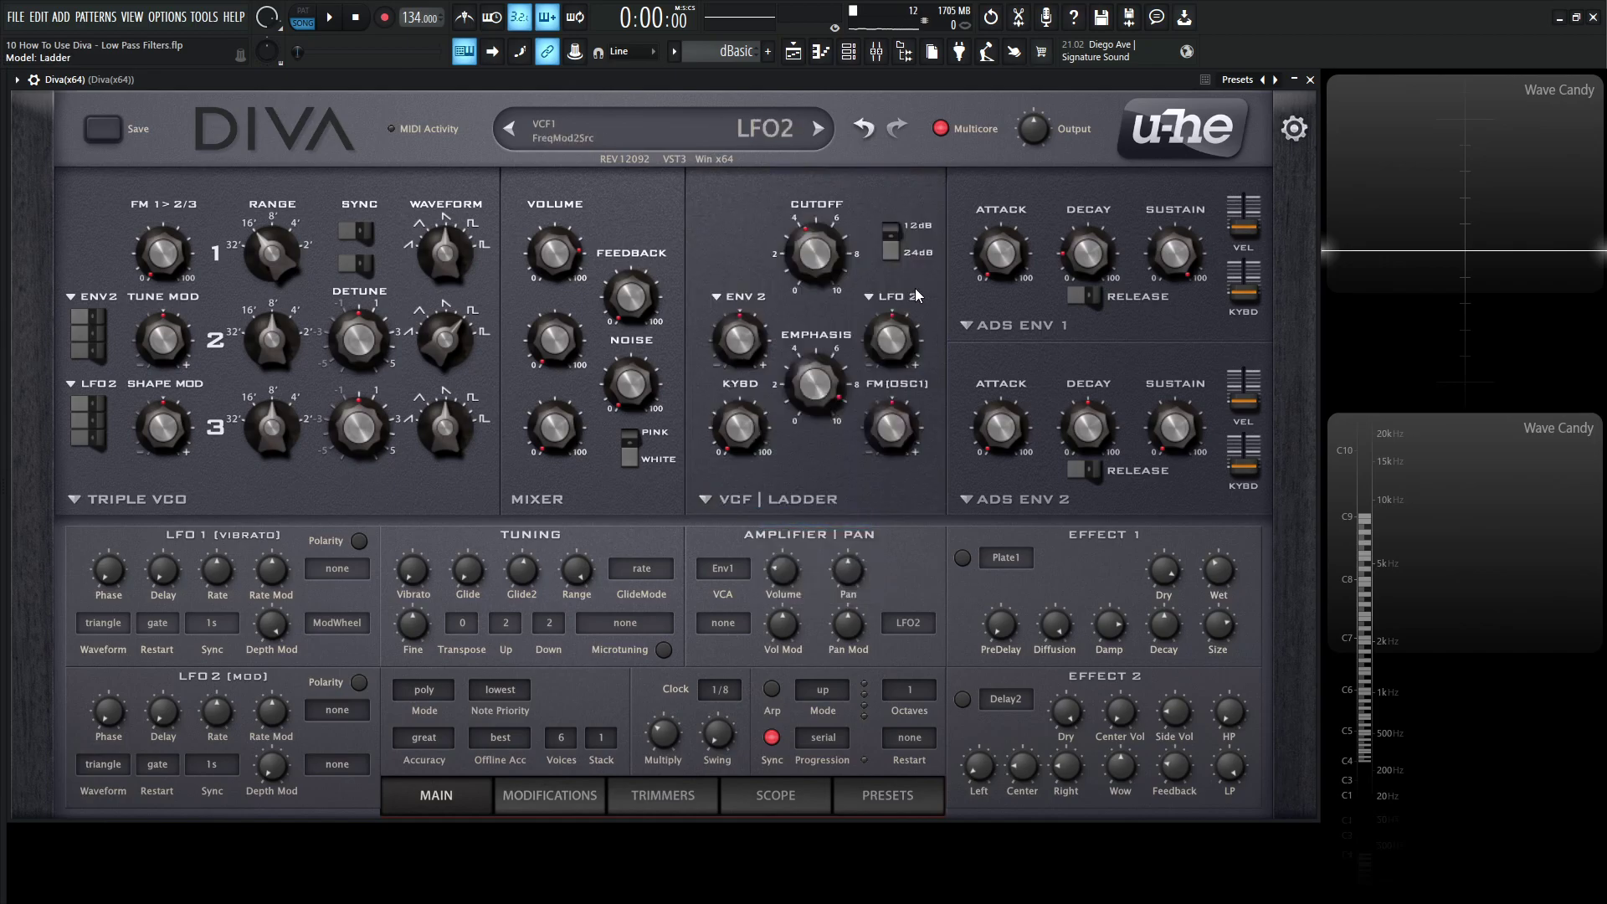
click(753, 499)
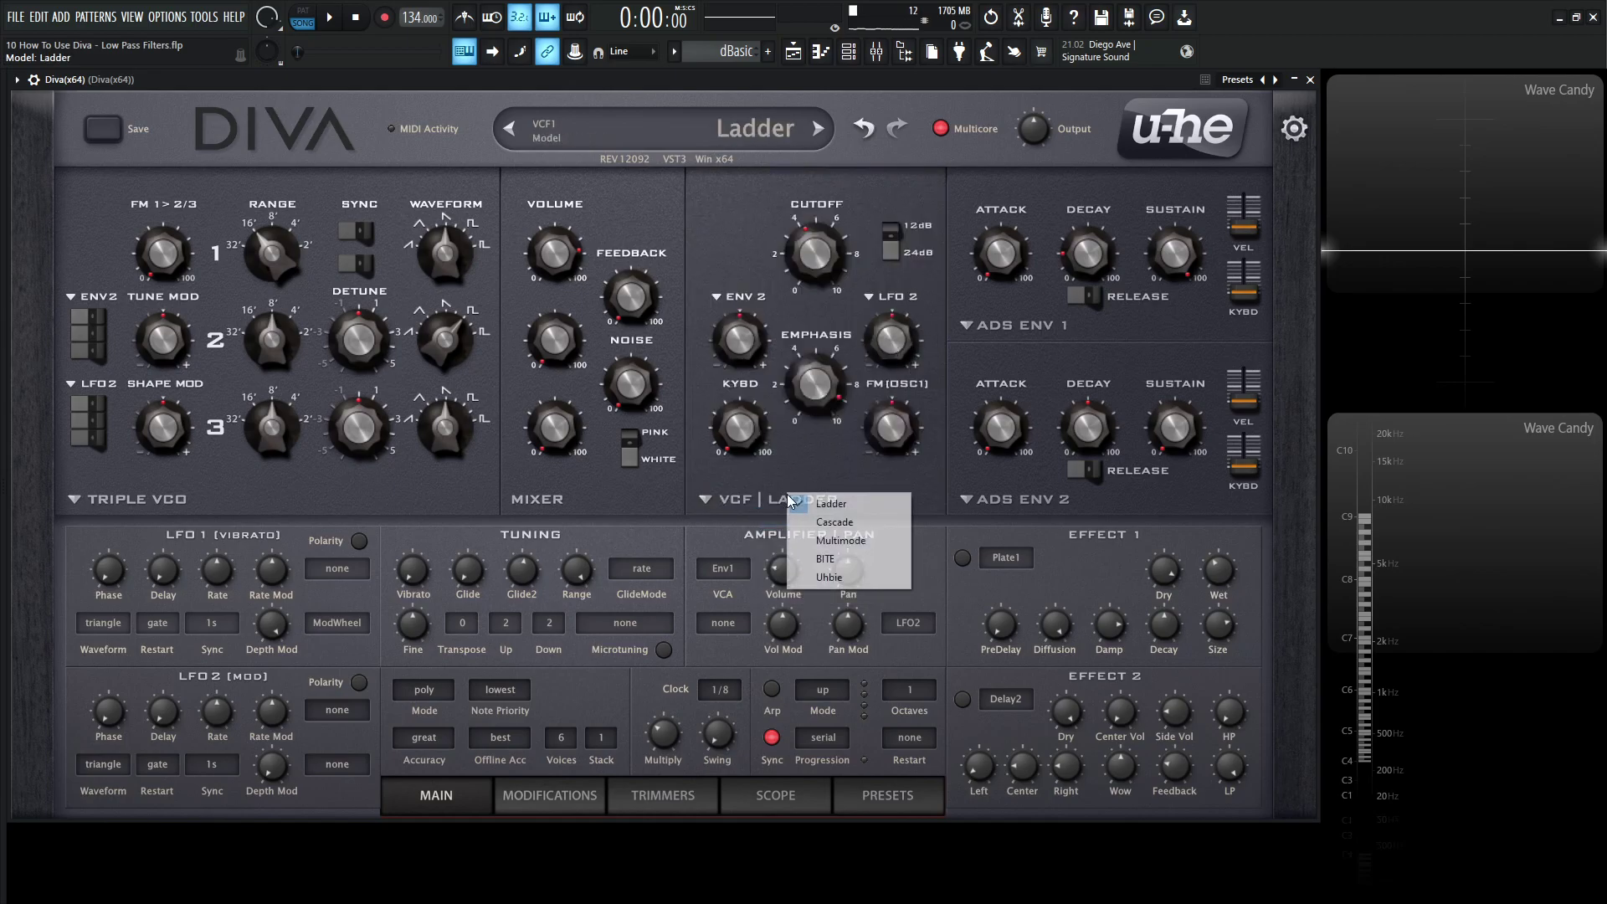
click(824, 582)
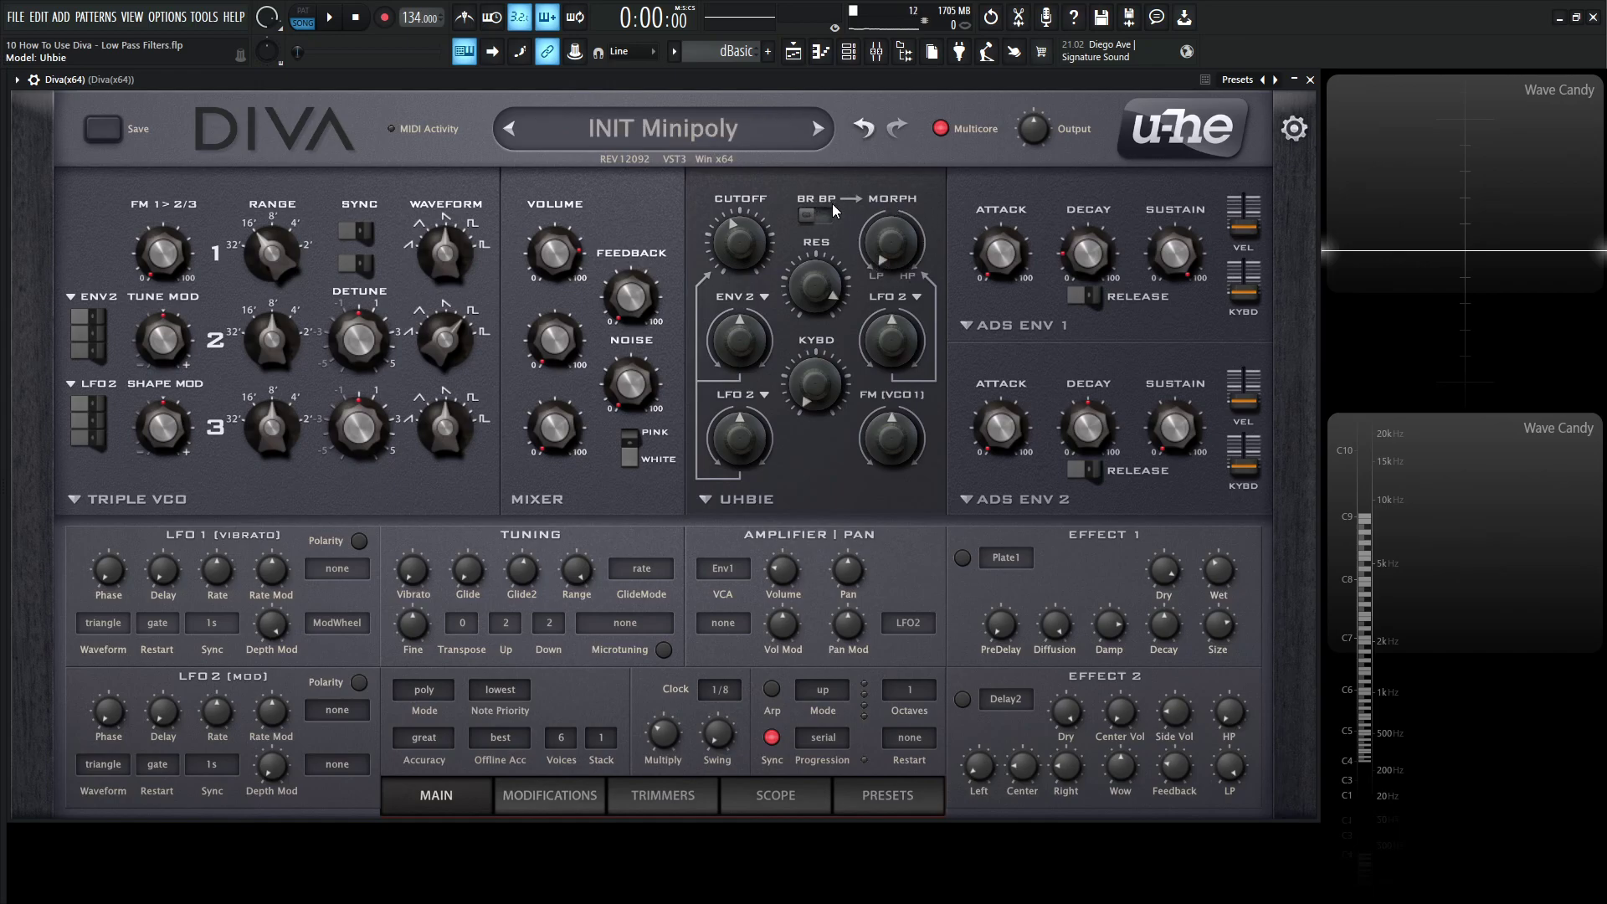
Step: Raise the Uhbie shape mix from 0 to 100 while sweeping the cutoff, leaving it near 121
mouse_move(923, 227)
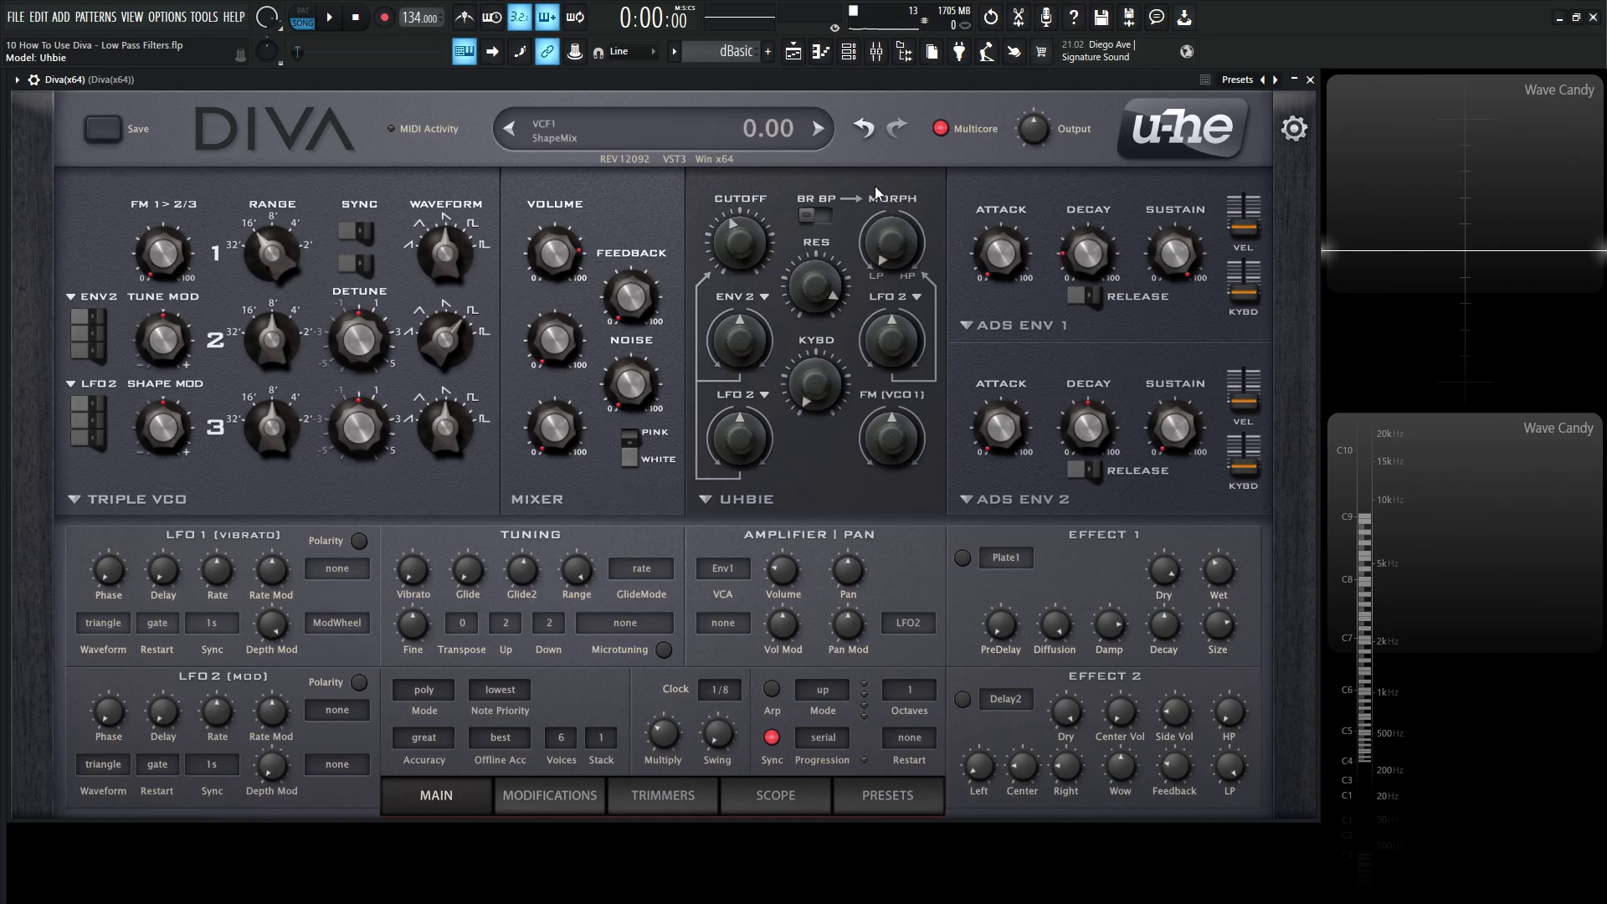
drag(737, 212, 741, 251)
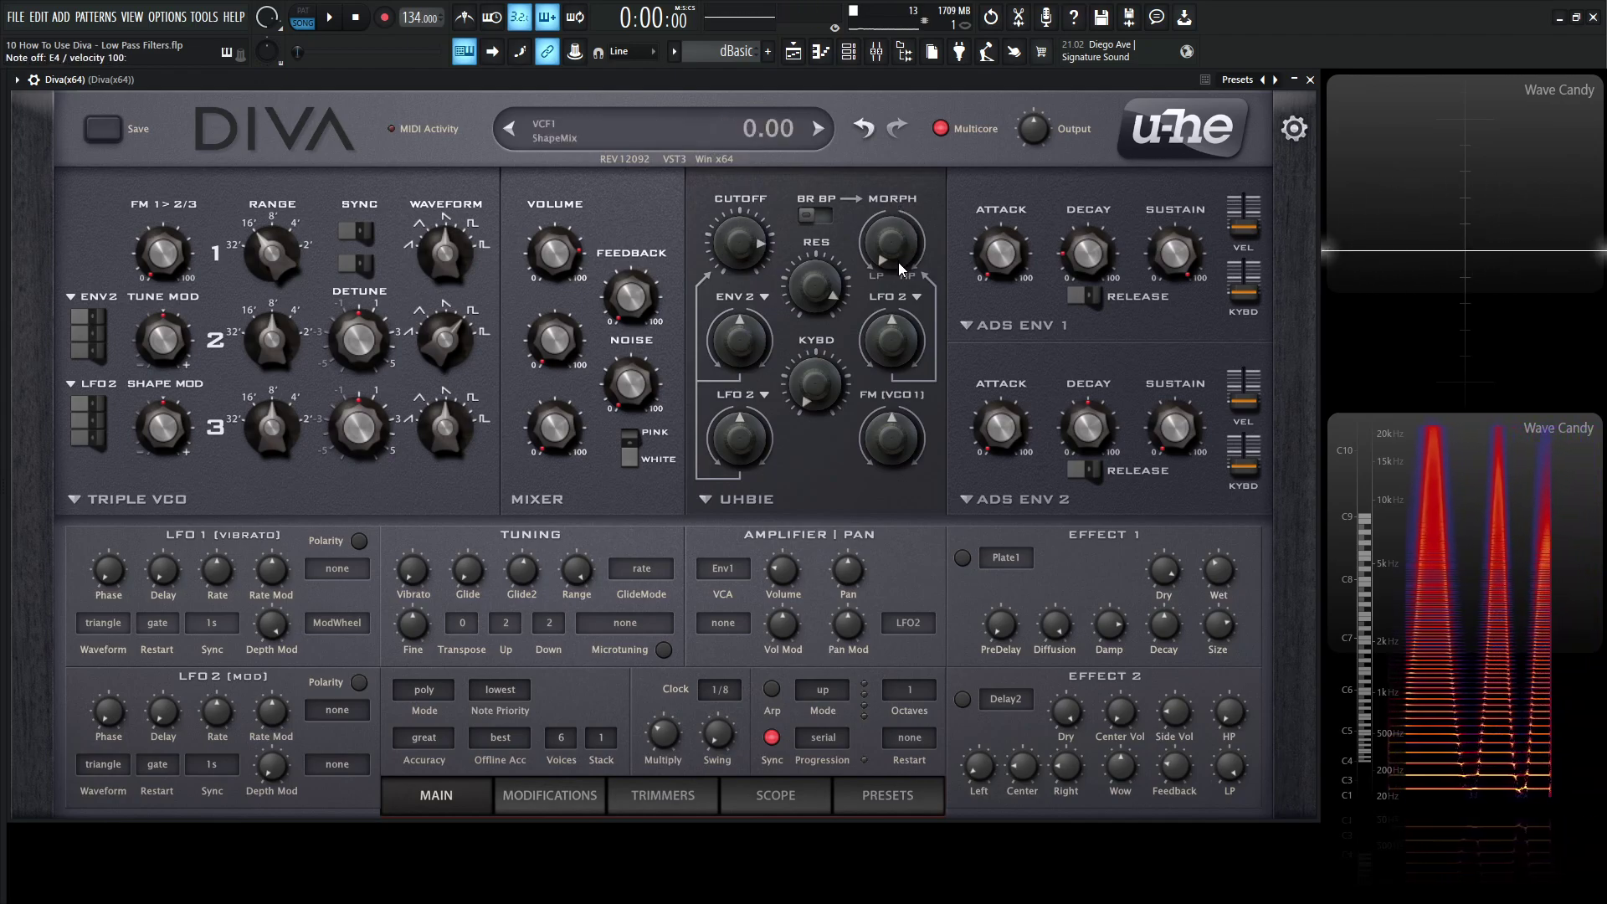
drag(891, 243, 886, 9)
mouse_move(738, 242)
mouse_down()
mouse_move(739, 216)
mouse_move(749, 343)
mouse_move(787, 268)
mouse_move(750, 258)
mouse_move(751, 117)
mouse_move(749, 224)
mouse_move(735, 93)
mouse_move(745, 260)
mouse_up()
Step: Reset the Uhbie shape mix to 50 and sweep the cutoff down and back up
double_click(885, 350)
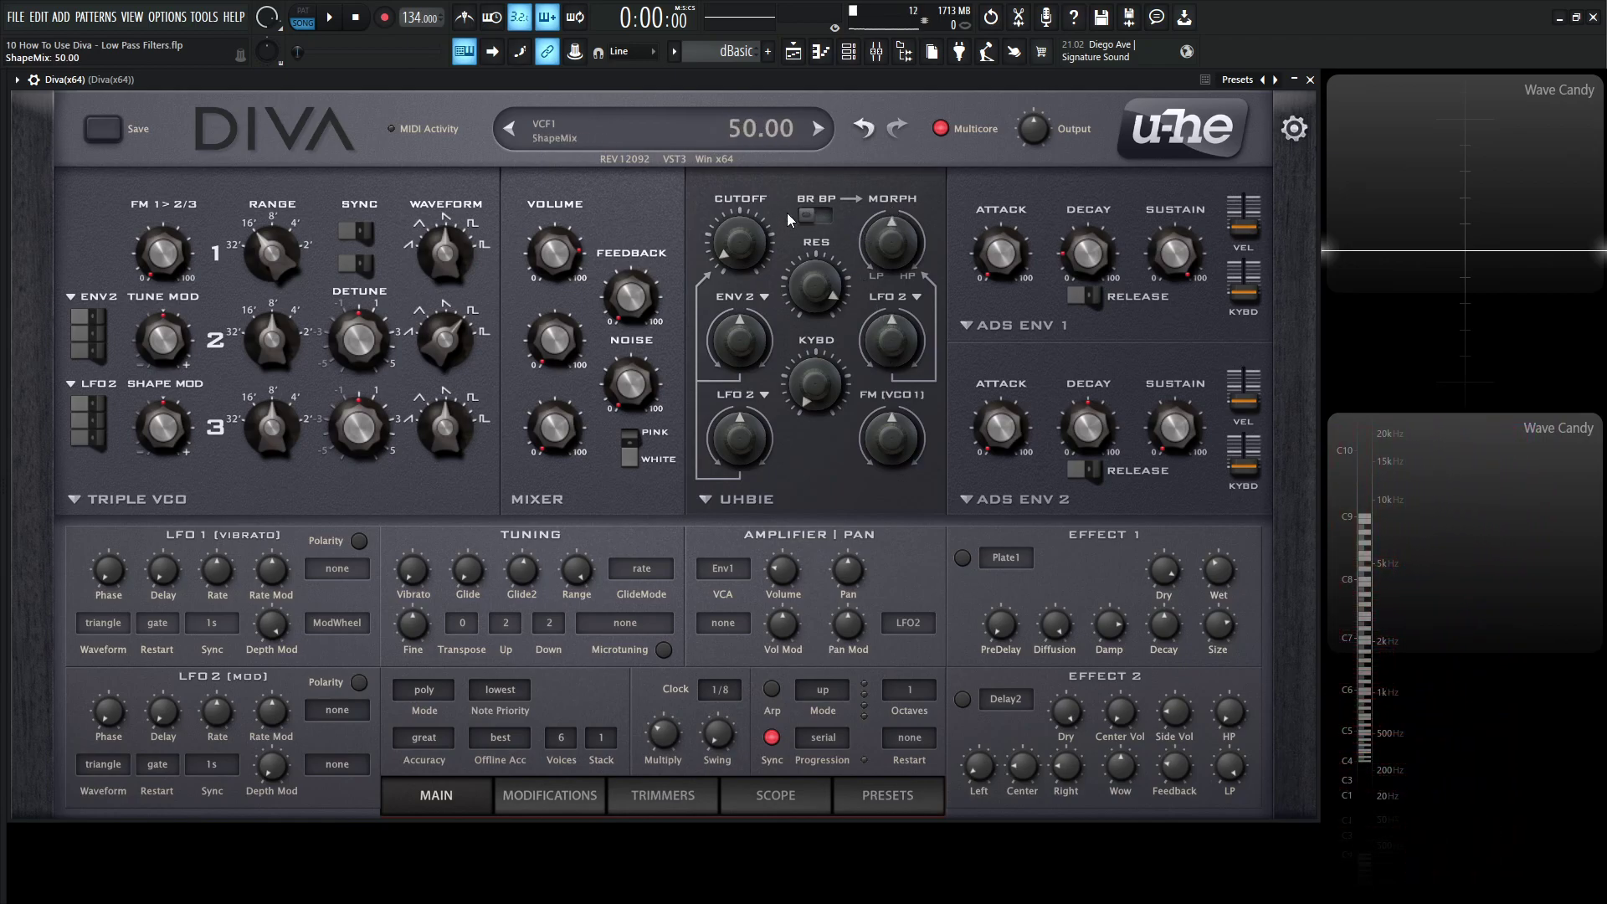
drag(740, 231, 774, 8)
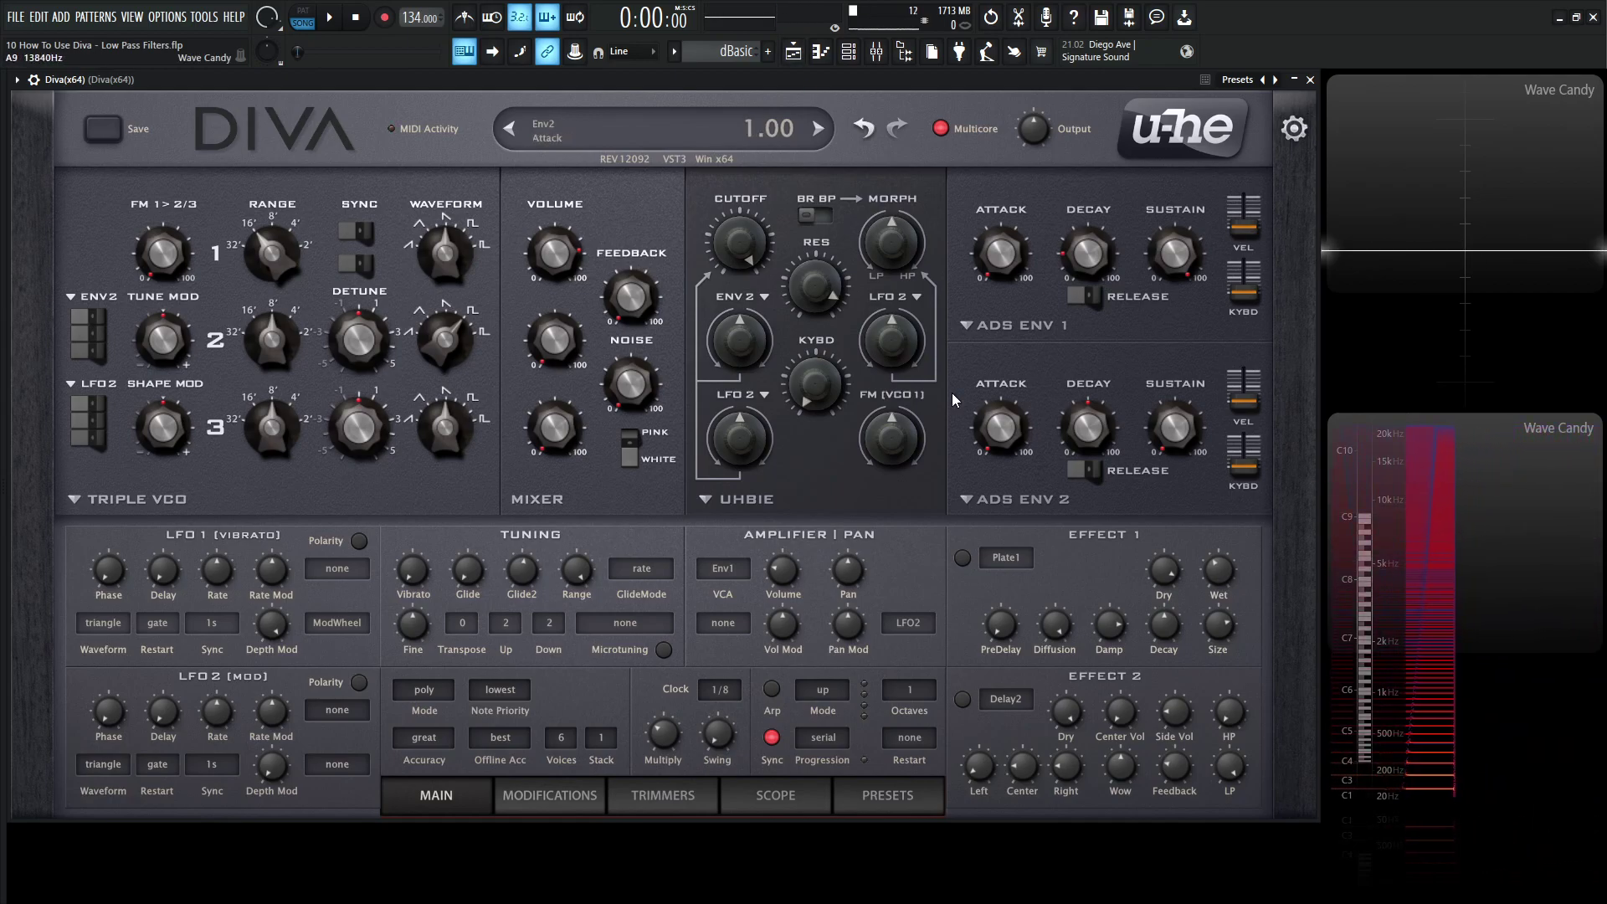
drag(740, 242, 786, 255)
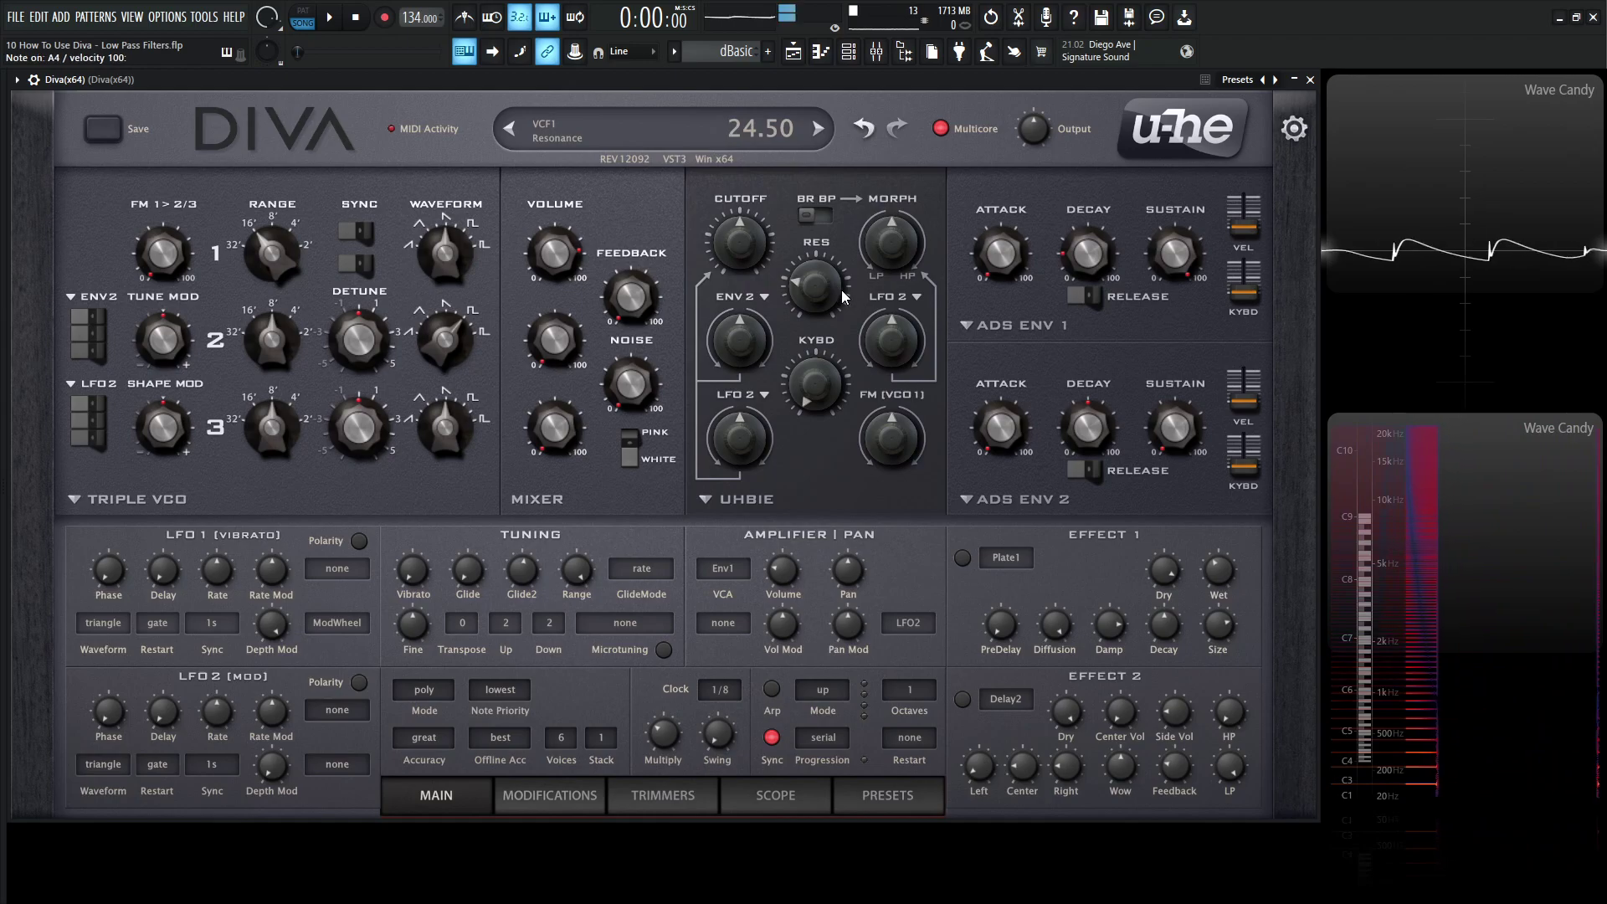
Step: Raise the resonance, bring it back to about 44.5, and resweep the cutoff to around 127.5
drag(813, 286, 766, 159)
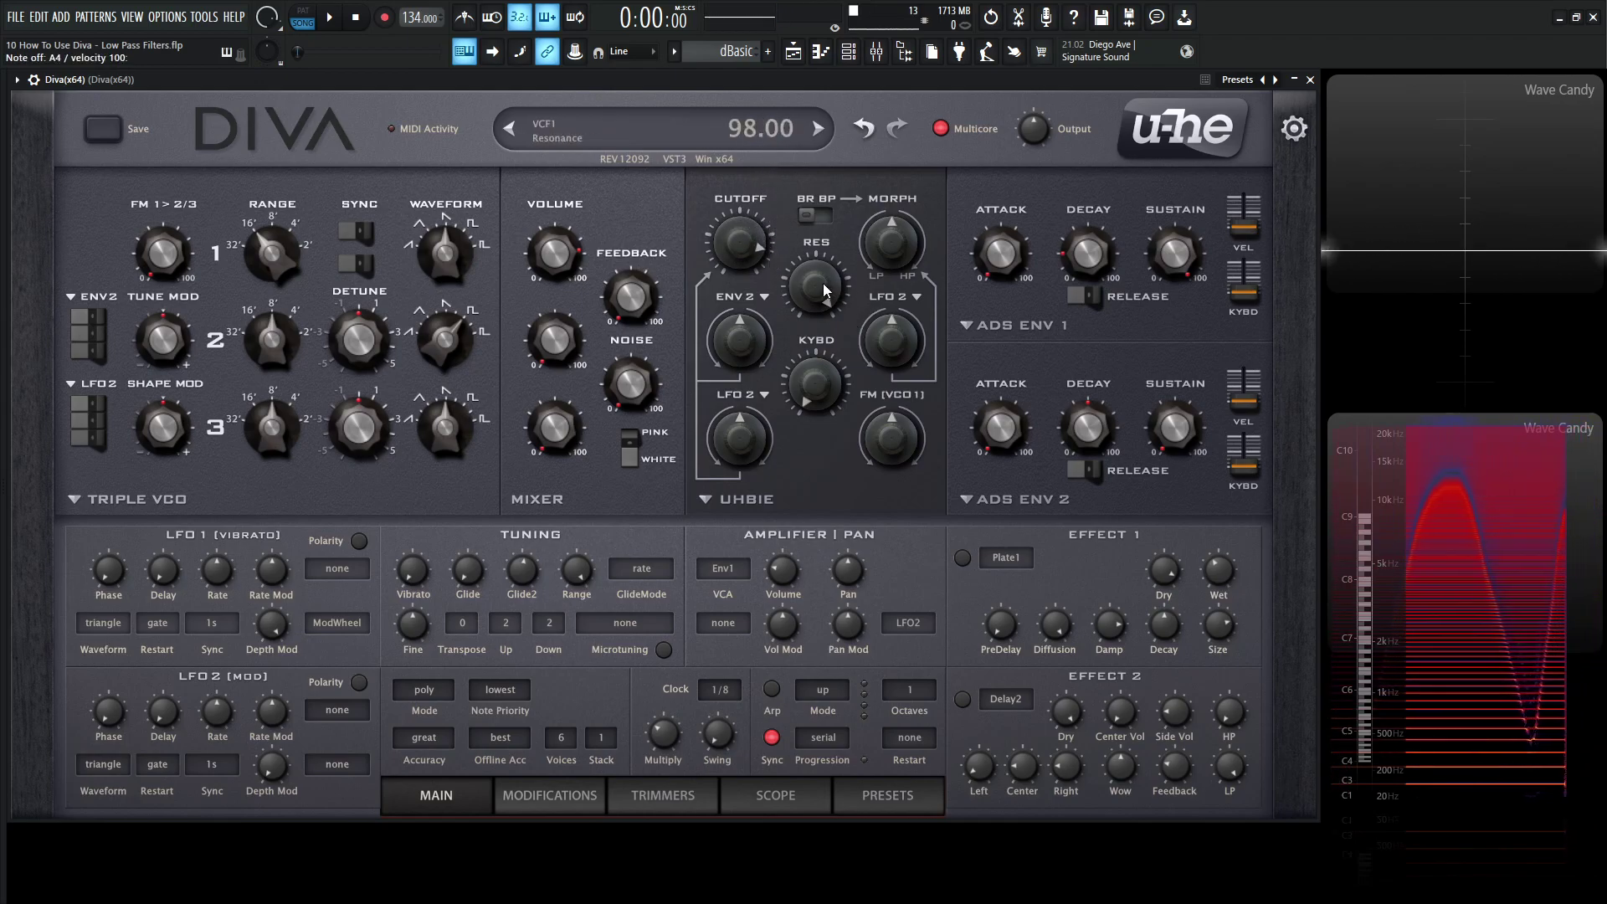
drag(824, 289, 824, 411)
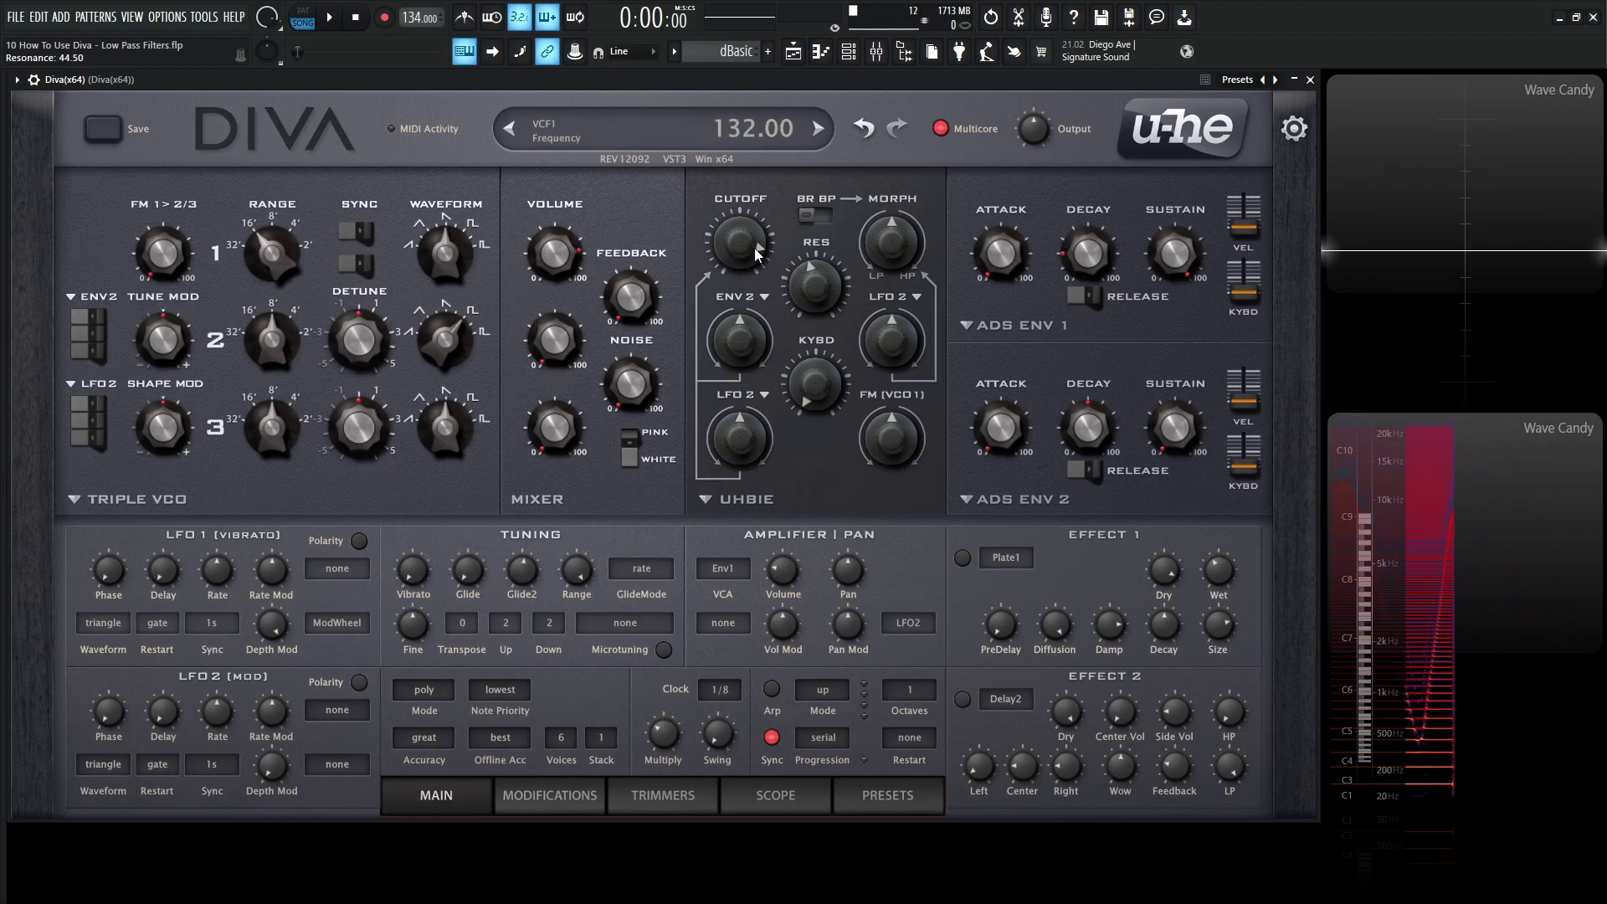
mouse_move(758, 254)
mouse_down()
mouse_move(761, 385)
mouse_move(762, 231)
mouse_move(757, 452)
mouse_move(754, 255)
mouse_up()
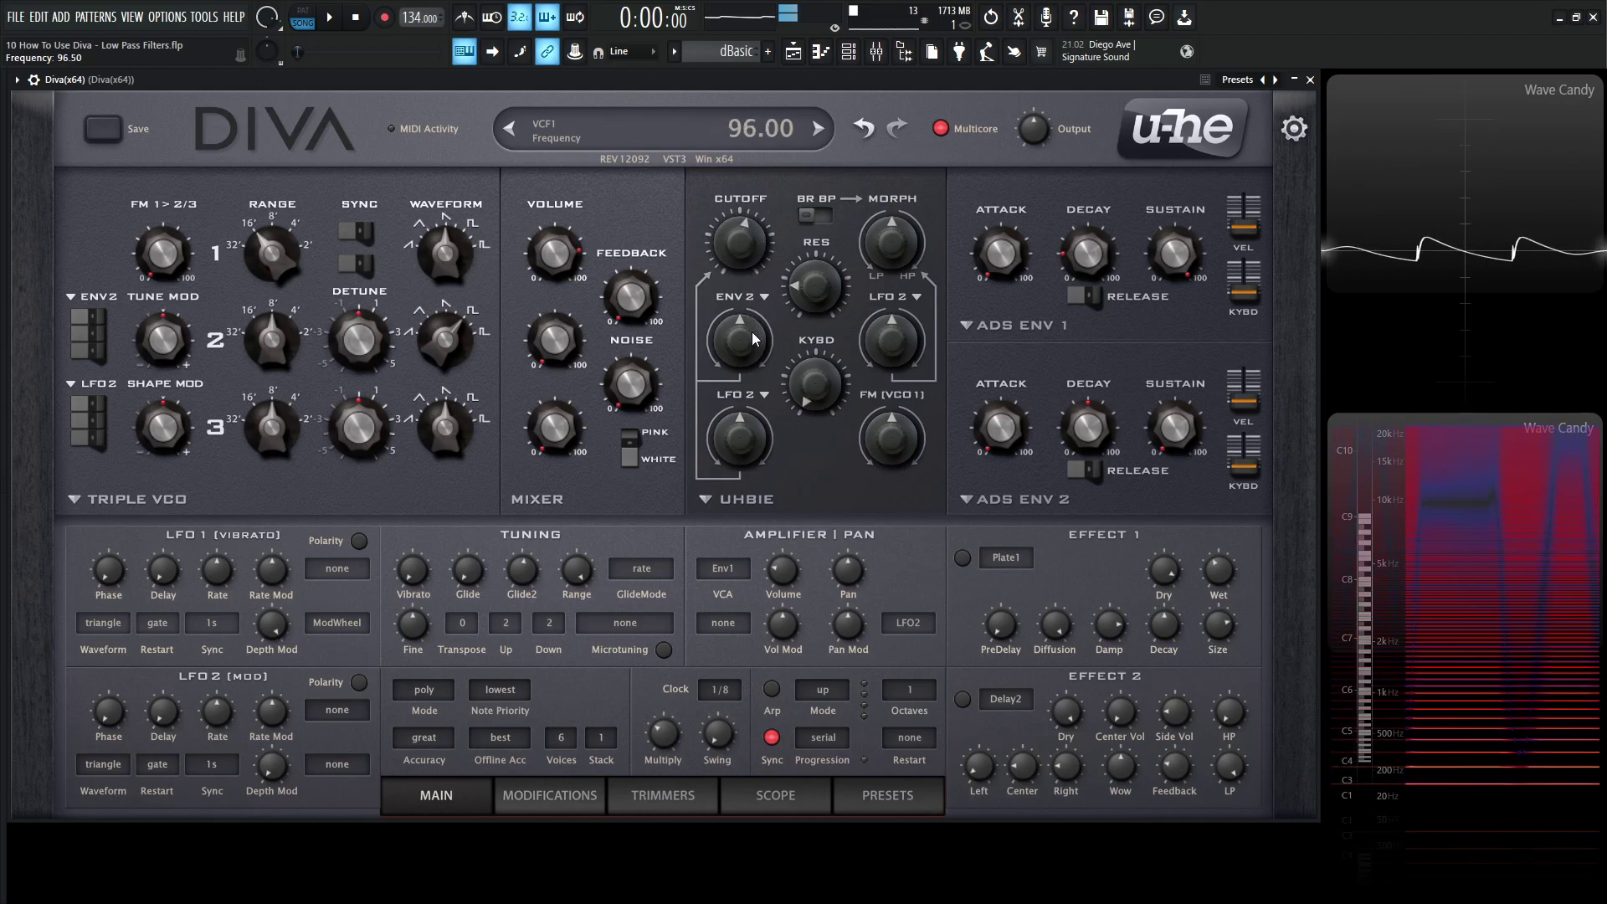
drag(756, 339, 758, 452)
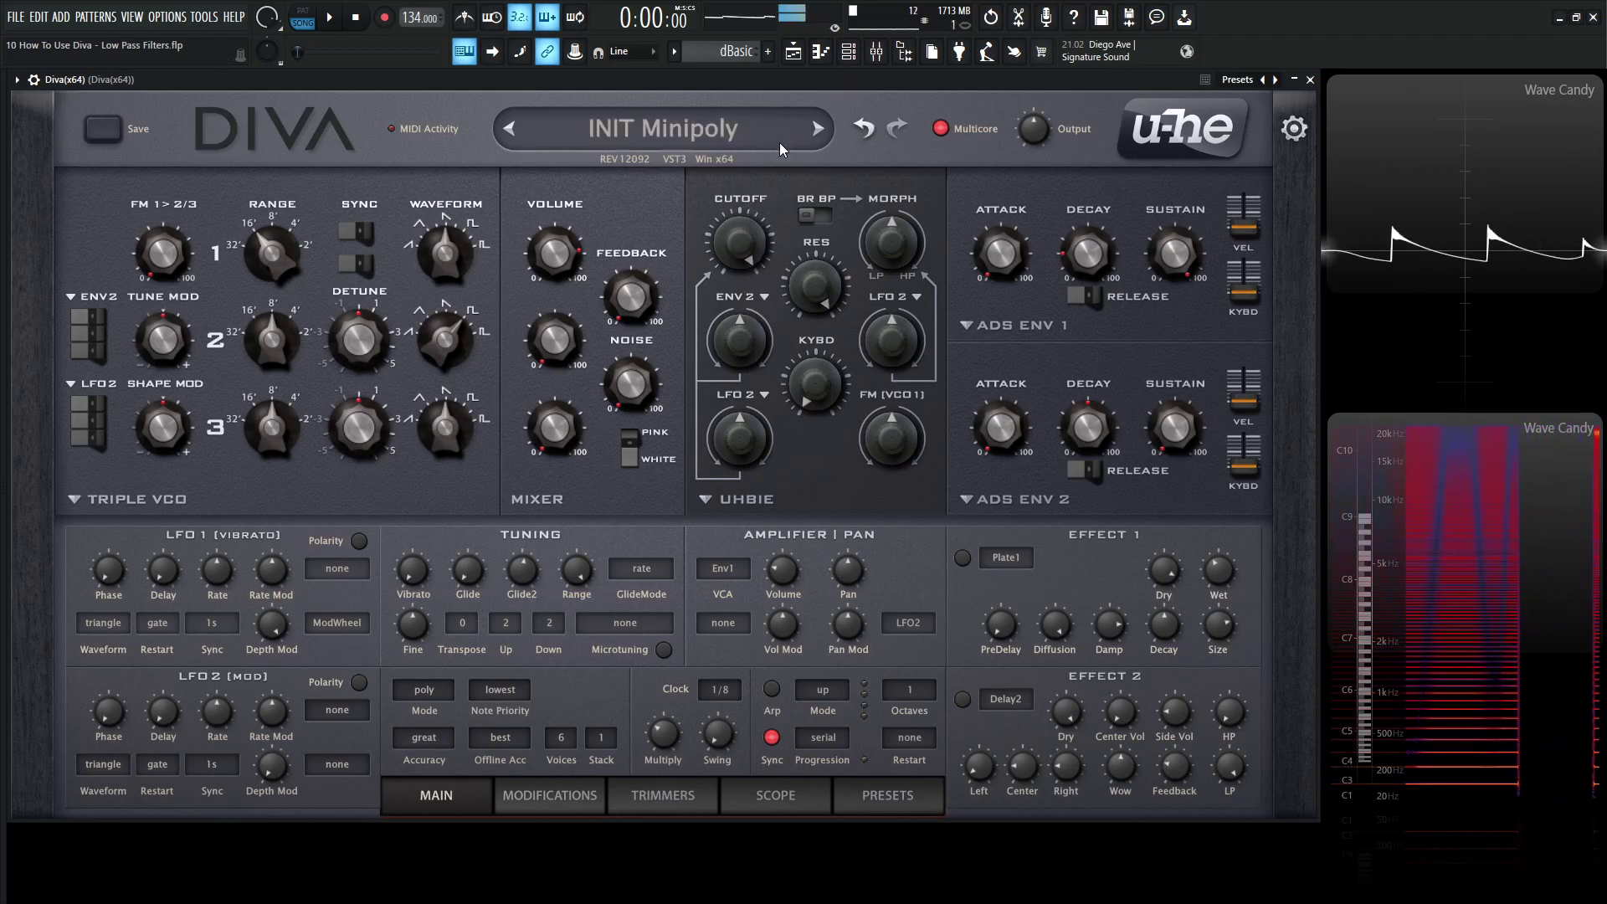
mouse_move(749, 242)
mouse_down()
mouse_move(763, 335)
mouse_move(770, 251)
mouse_up()
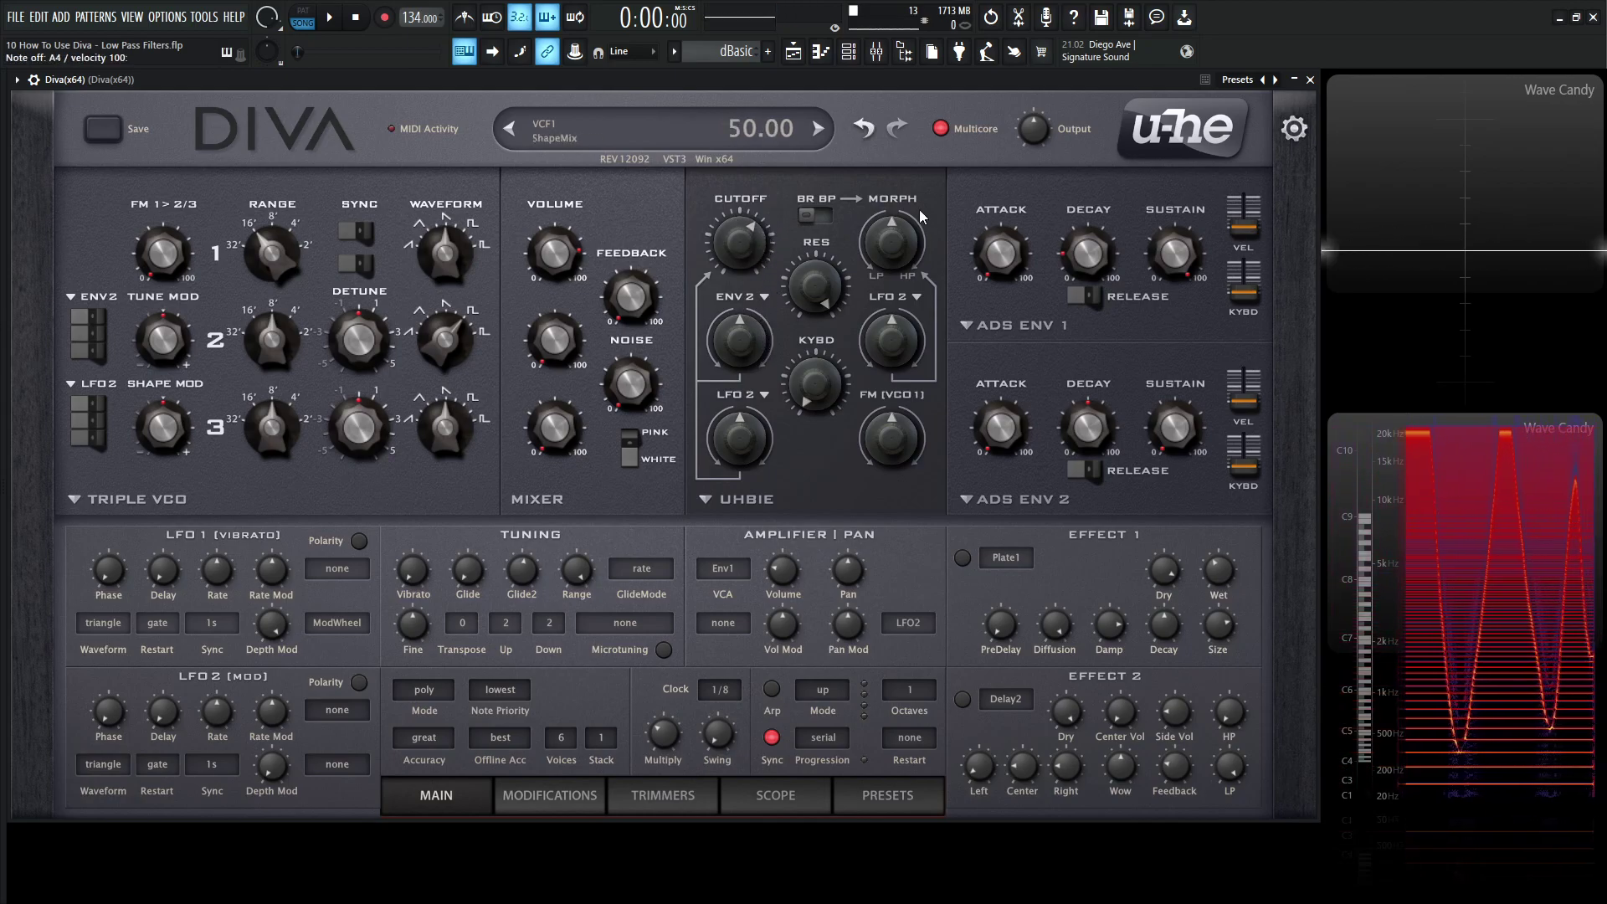
Step: Switch the Uhbie filter to bandpass and sweep cutoff and resonance, settling cutoff near 104.5
click(813, 217)
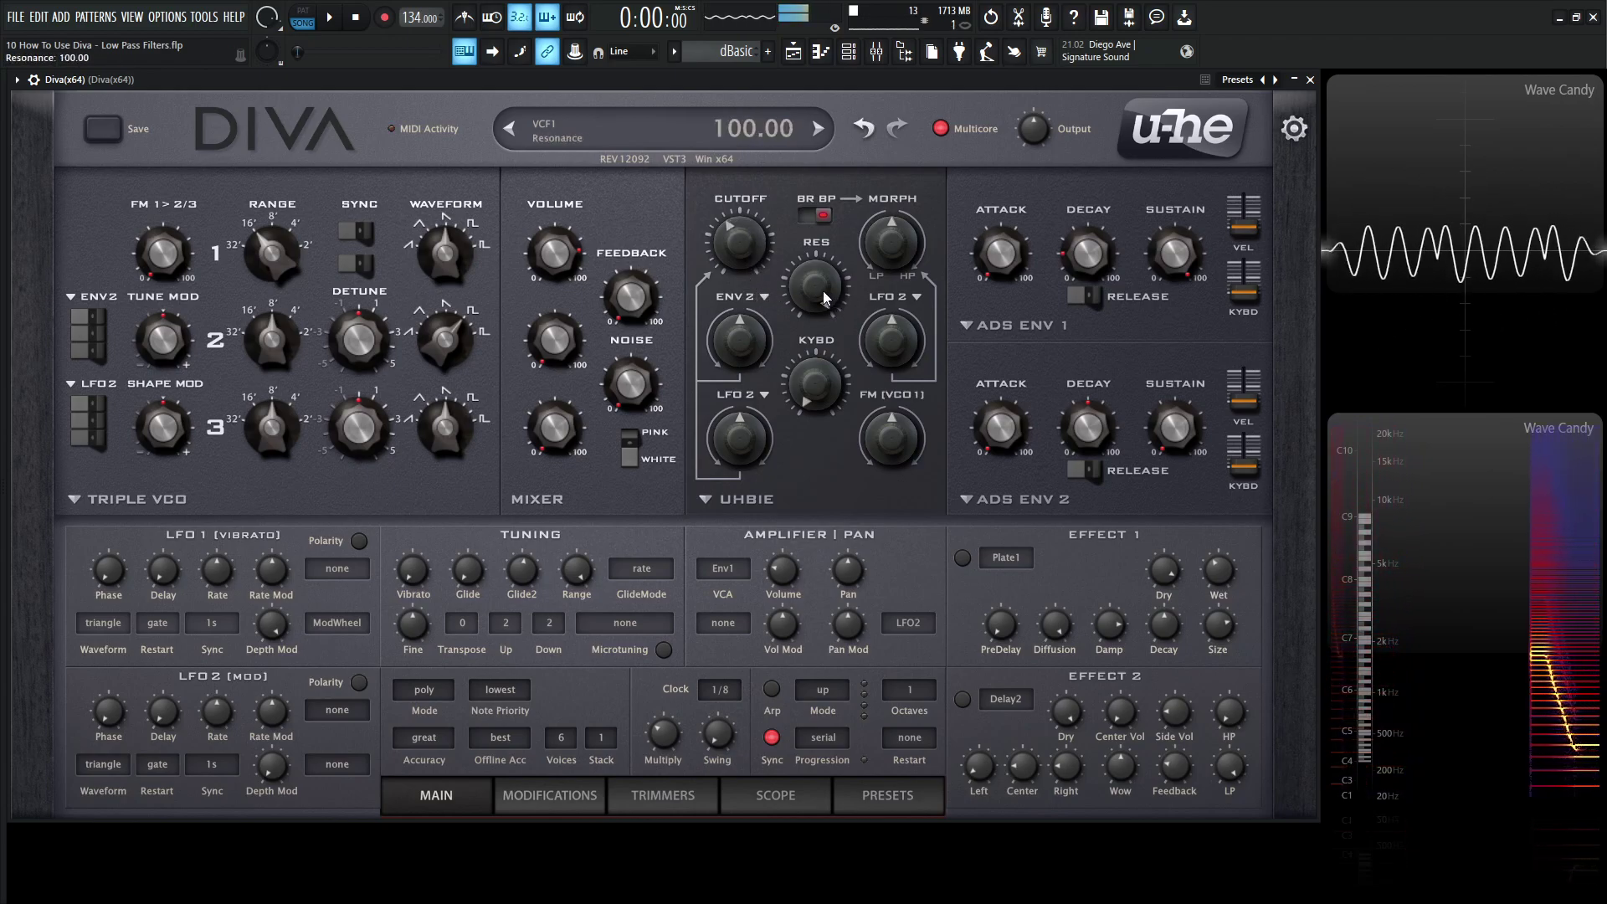
mouse_move(753, 231)
mouse_down()
mouse_move(743, 164)
mouse_move(747, 280)
mouse_move(747, 138)
mouse_move(745, 268)
mouse_move(741, 216)
mouse_up()
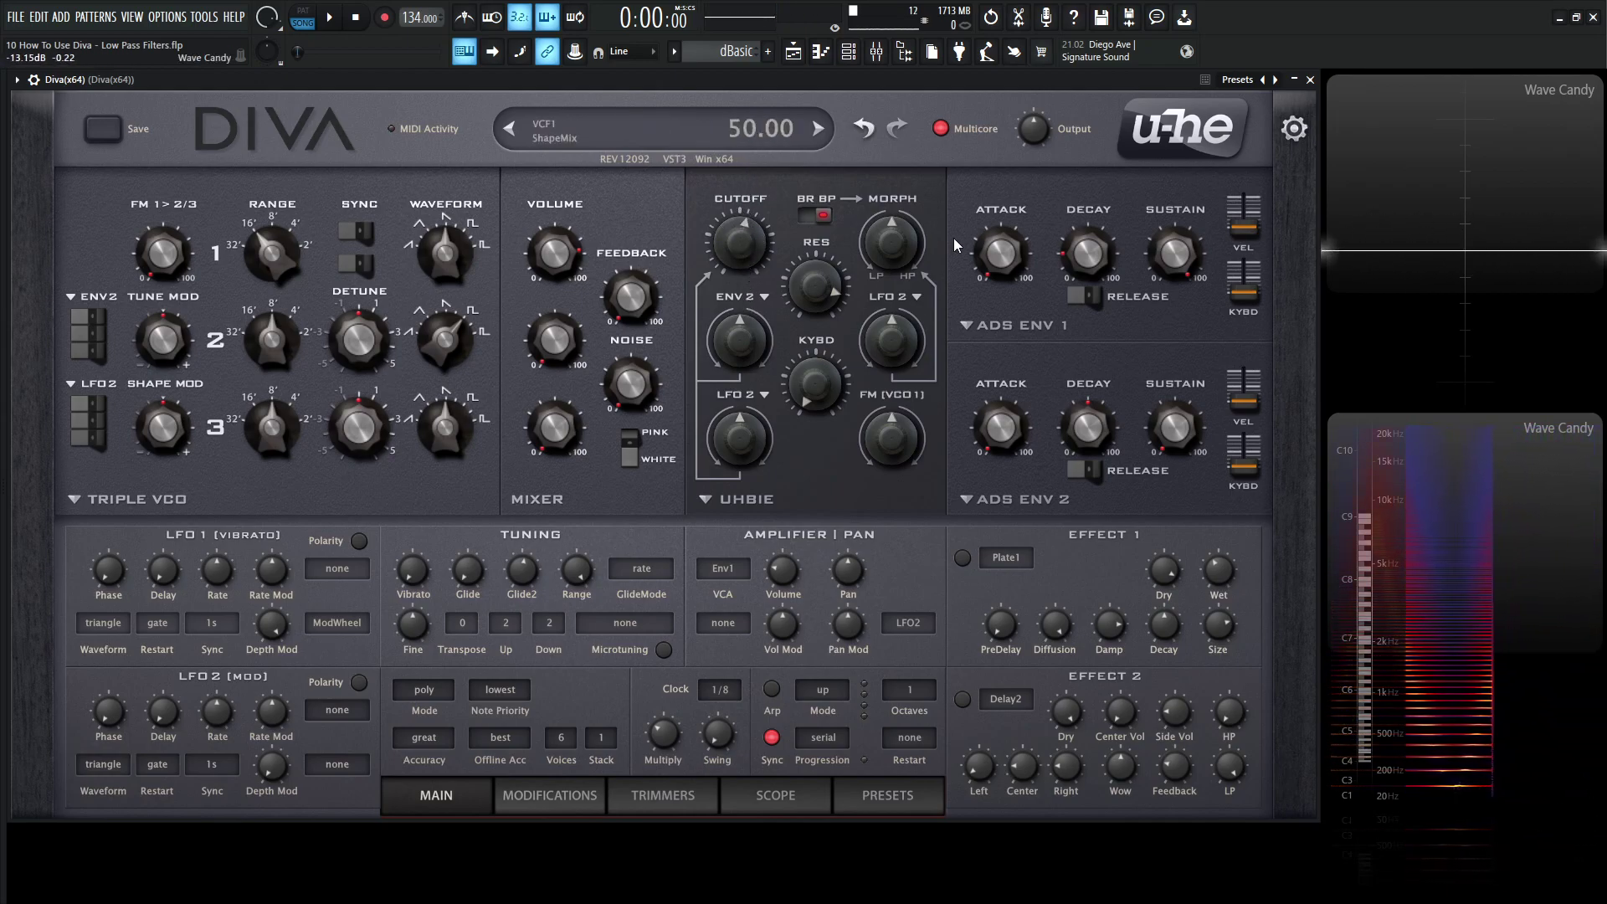
drag(740, 242, 738, 285)
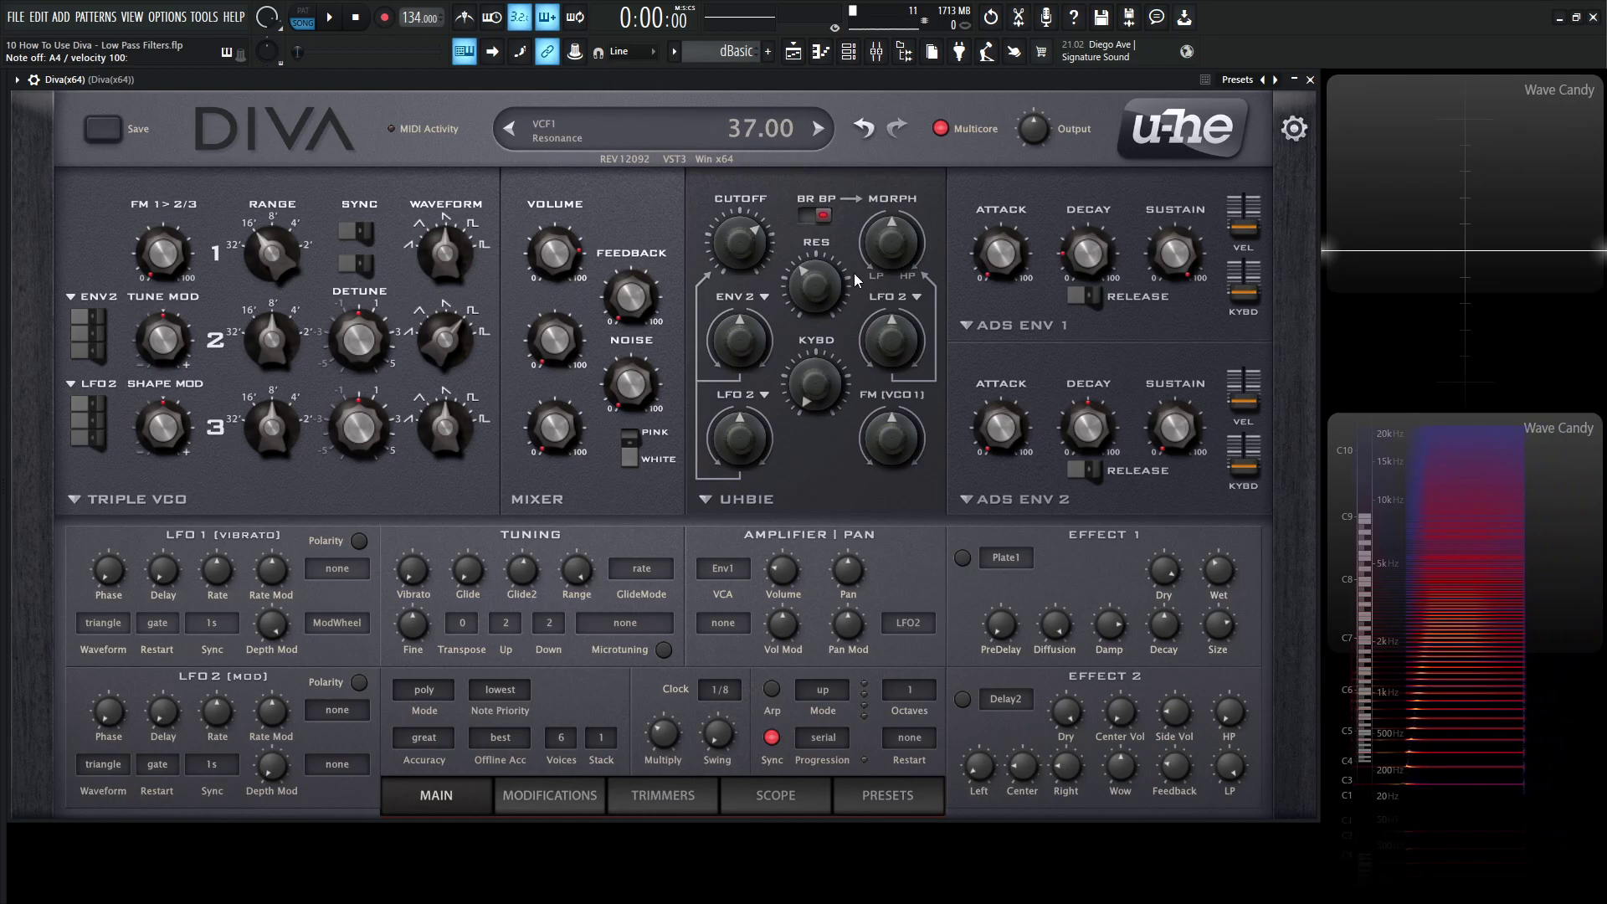
drag(816, 284, 749, 264)
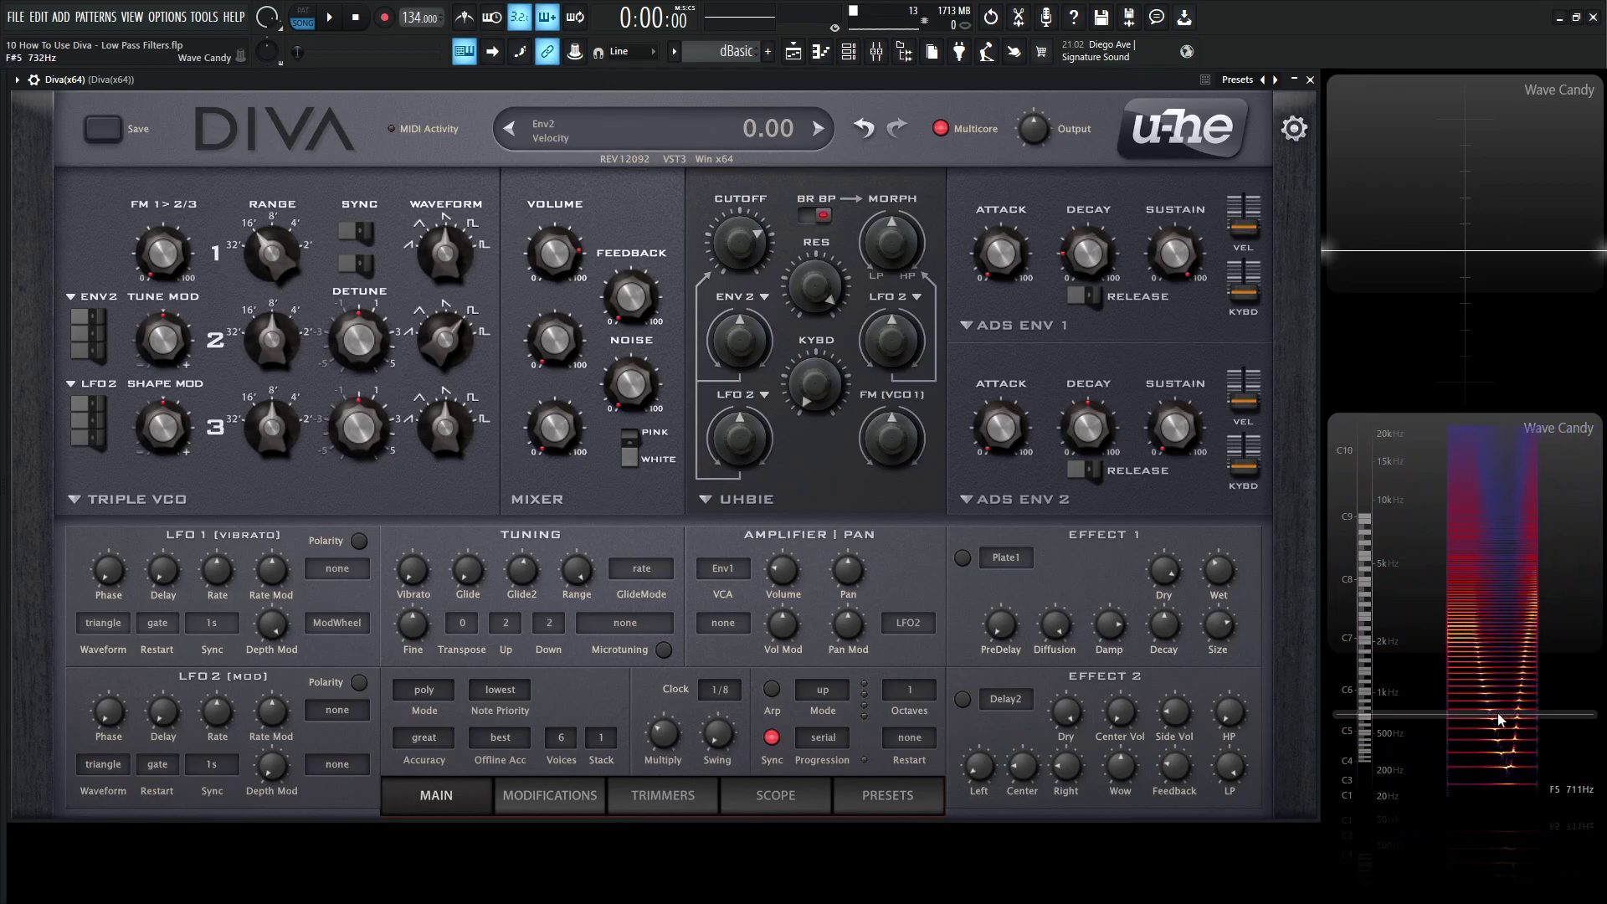
mouse_move(768, 255)
mouse_down()
mouse_move(762, 216)
mouse_move(749, 352)
mouse_move(751, 210)
mouse_move(751, 278)
mouse_move(818, 302)
mouse_move(819, 251)
mouse_move(827, 342)
mouse_move(755, 427)
mouse_move(743, 151)
mouse_move(754, 310)
mouse_move(752, 194)
mouse_move(766, 281)
mouse_up()
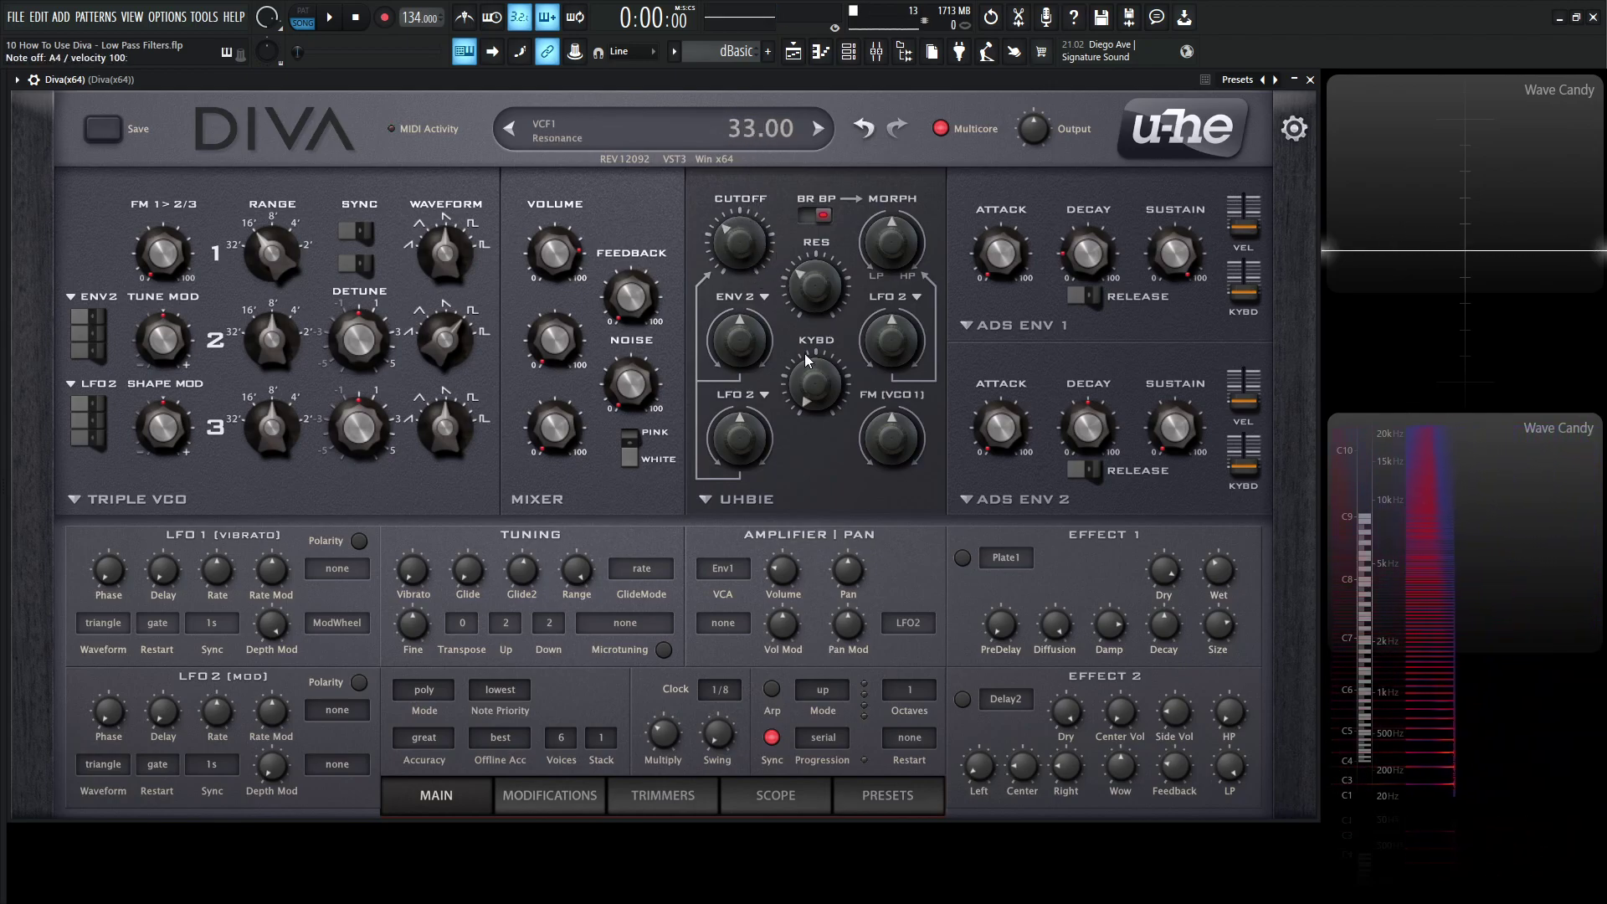
Step: Switch the filter model to Ladder and sweep its cutoff up to 112.50
click(750, 499)
click(794, 505)
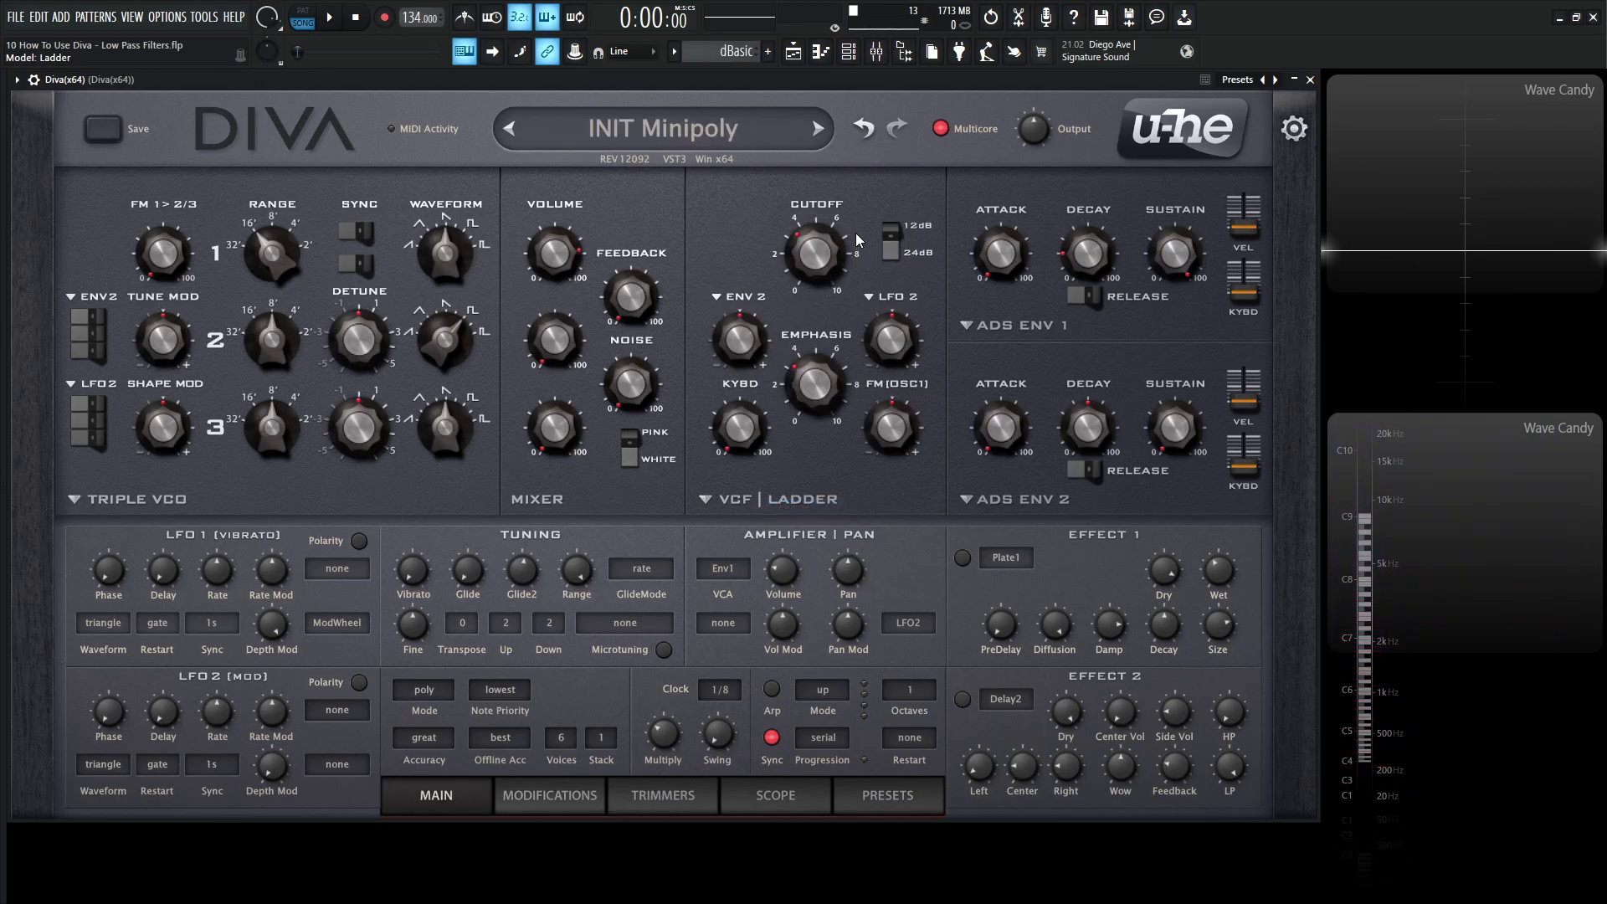
mouse_move(855, 353)
mouse_move(827, 249)
mouse_move(847, 217)
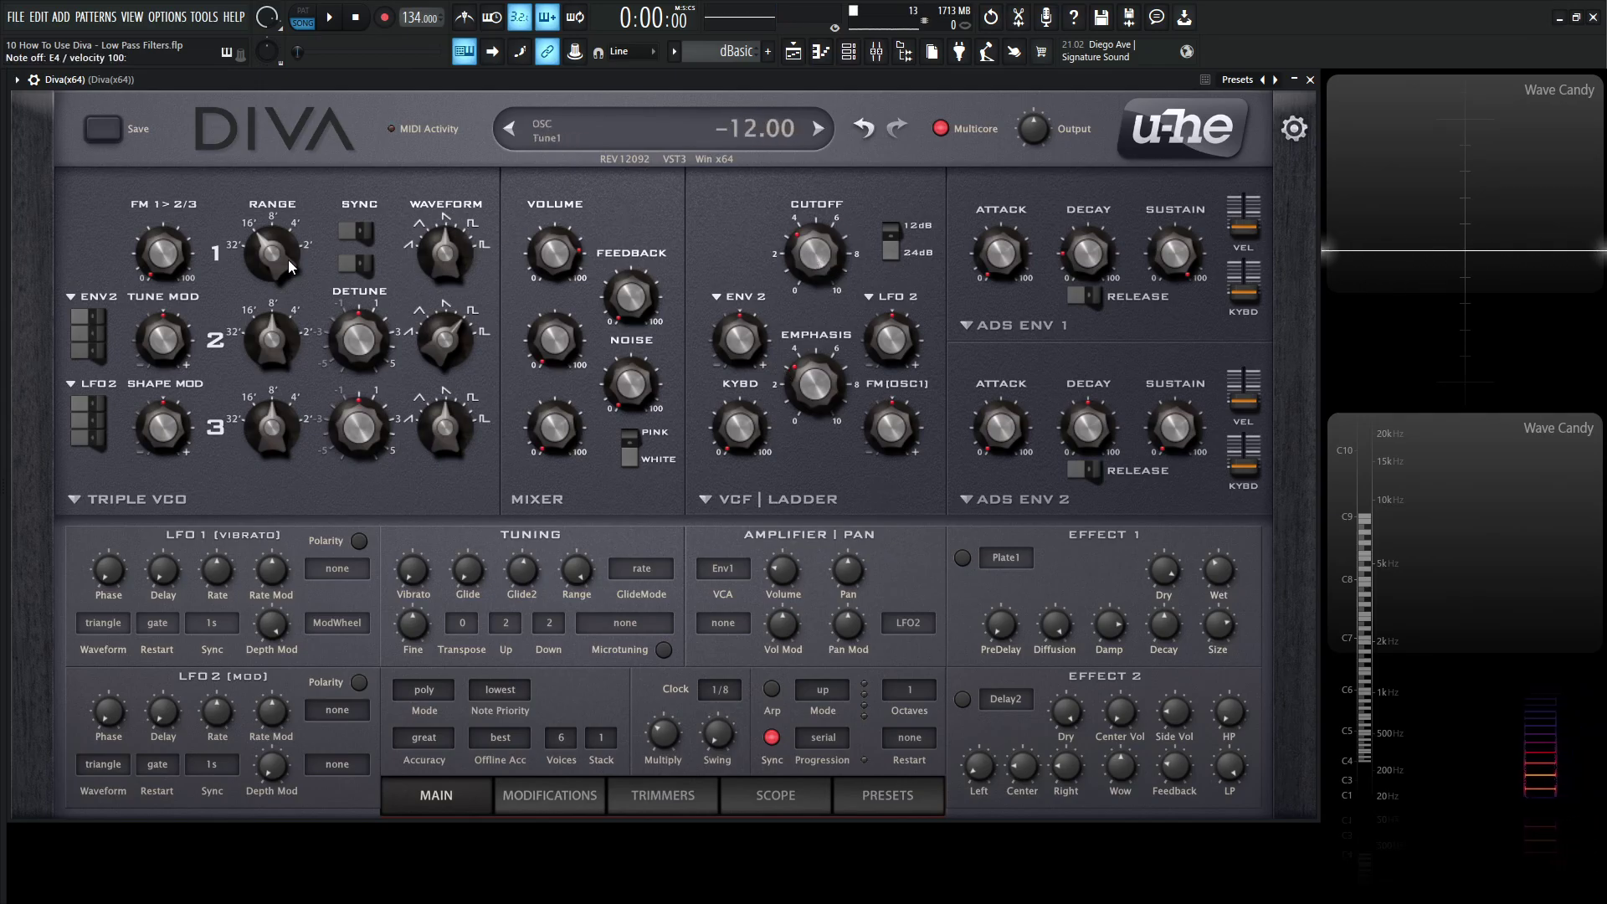
mouse_move(437, 256)
drag(816, 245, 945, 189)
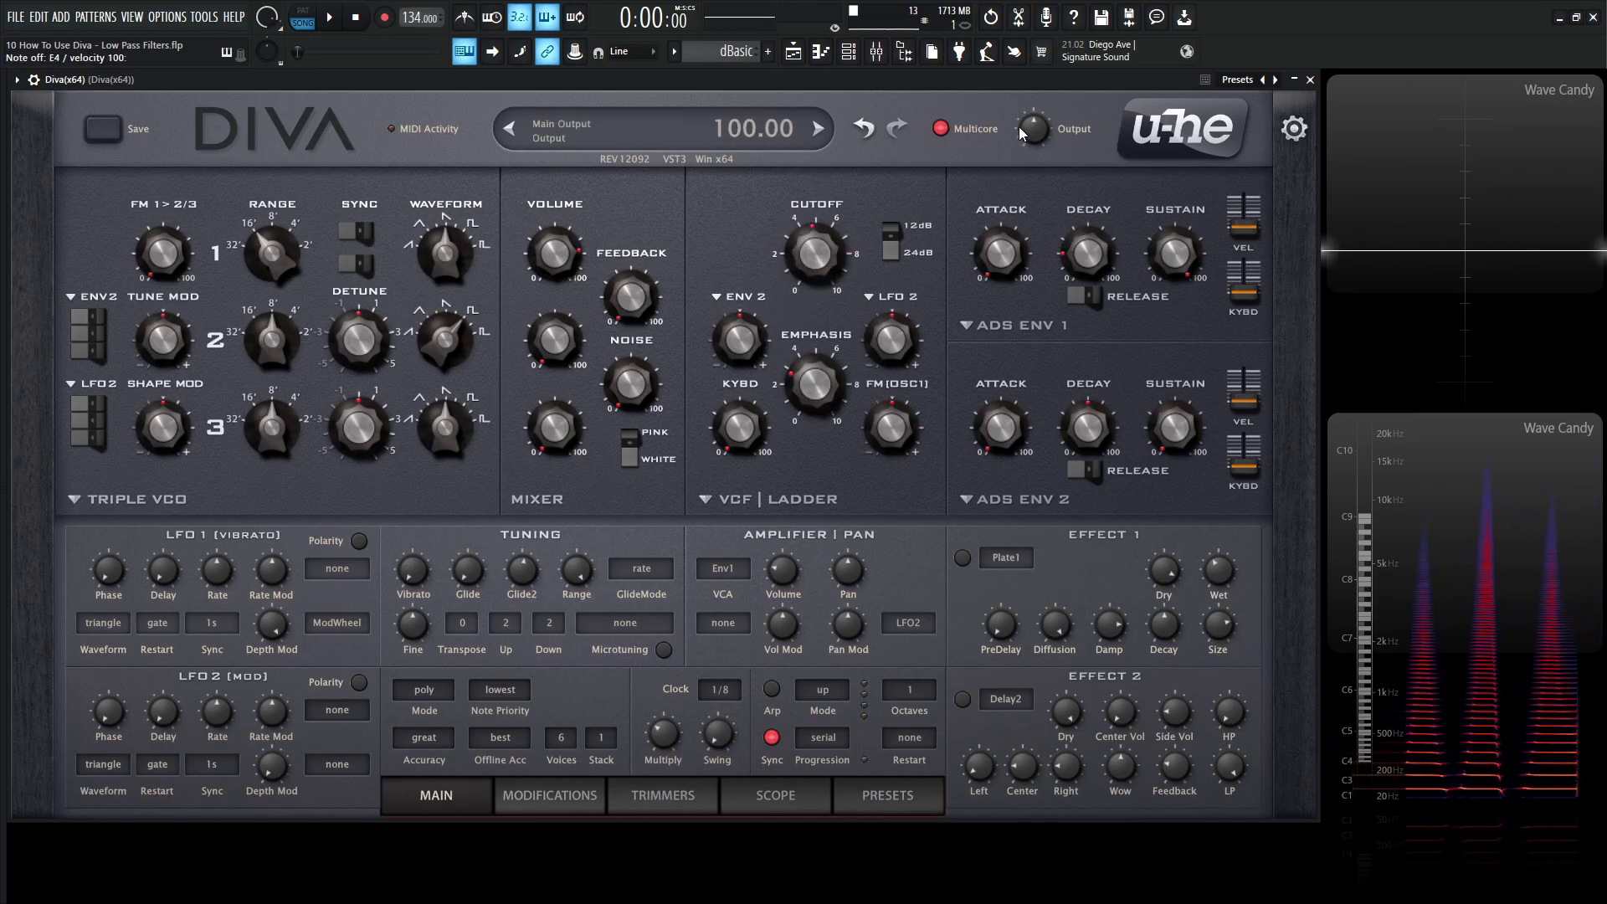
Step: Sweep the Ladder cutoff down toward 76.5 and back, and sweep emphasis, settling near 25.5
mouse_move(1036, 124)
mouse_move(815, 260)
mouse_down()
mouse_move(815, 239)
mouse_move(816, 299)
mouse_move(816, 266)
mouse_up()
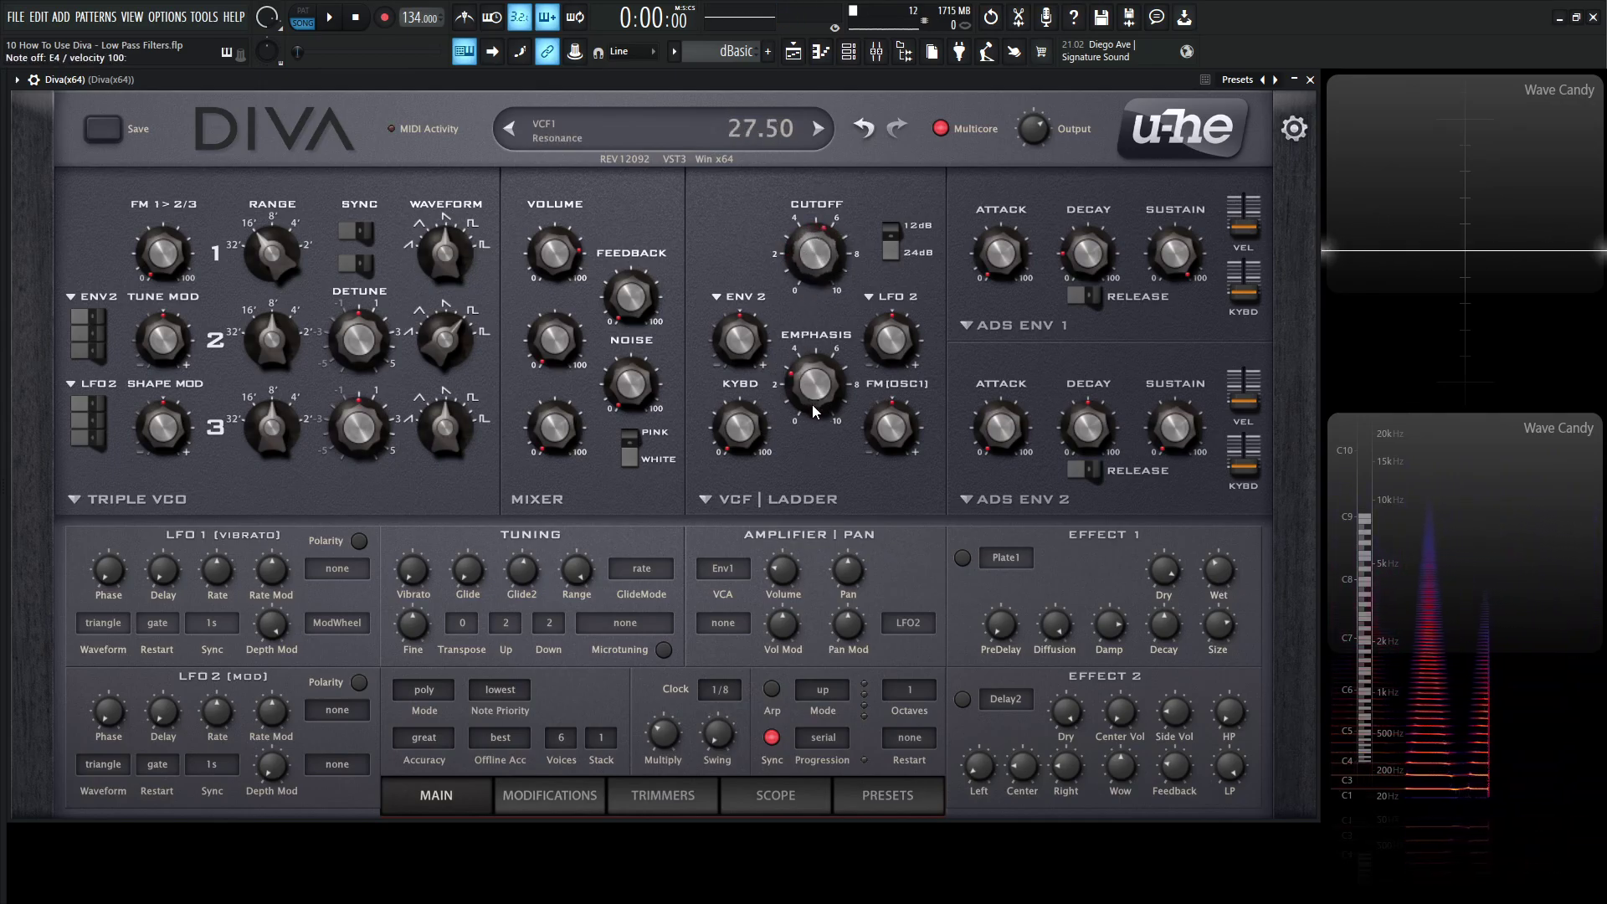
drag(815, 410, 811, 387)
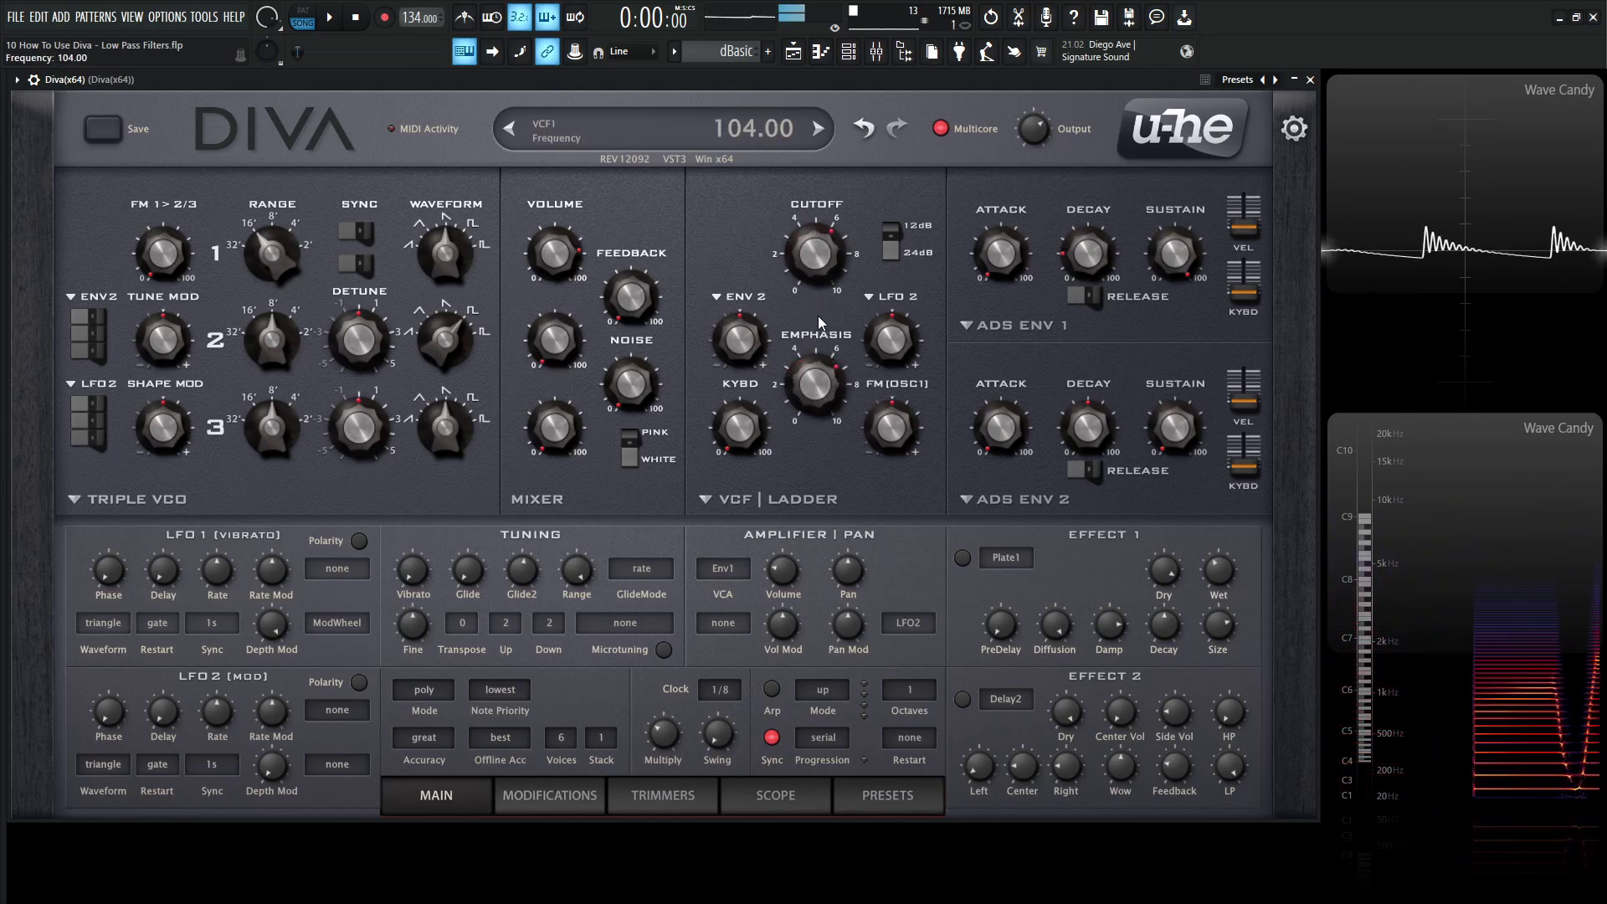
mouse_move(818, 322)
mouse_down()
mouse_move(816, 368)
mouse_move(810, 239)
mouse_move(814, 398)
mouse_move(812, 335)
mouse_up()
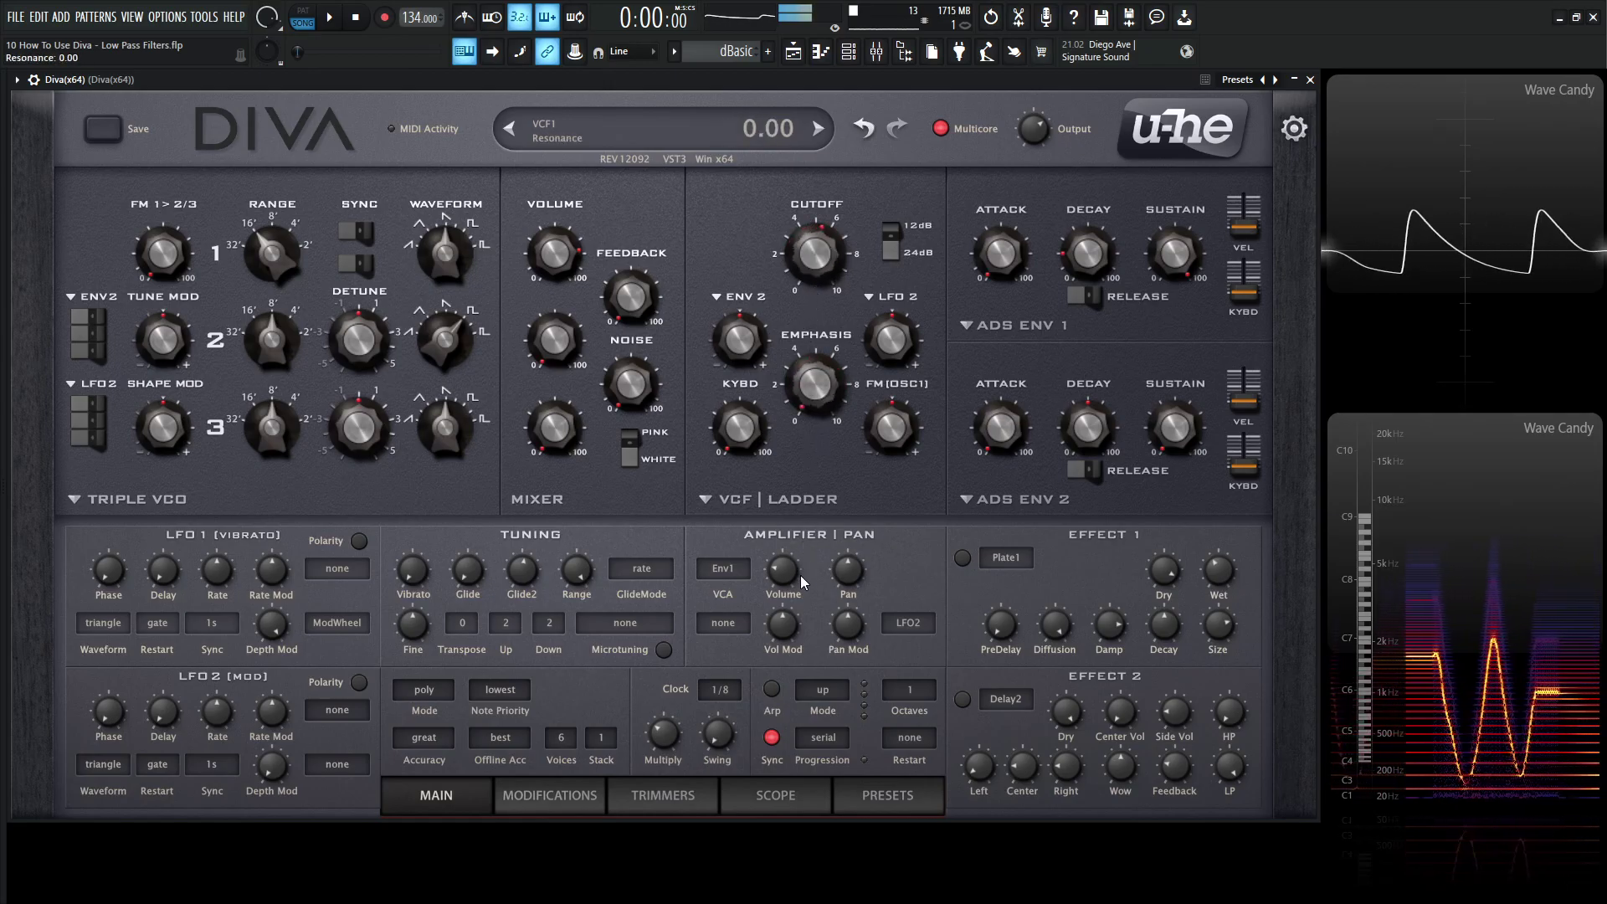
drag(801, 582, 810, 485)
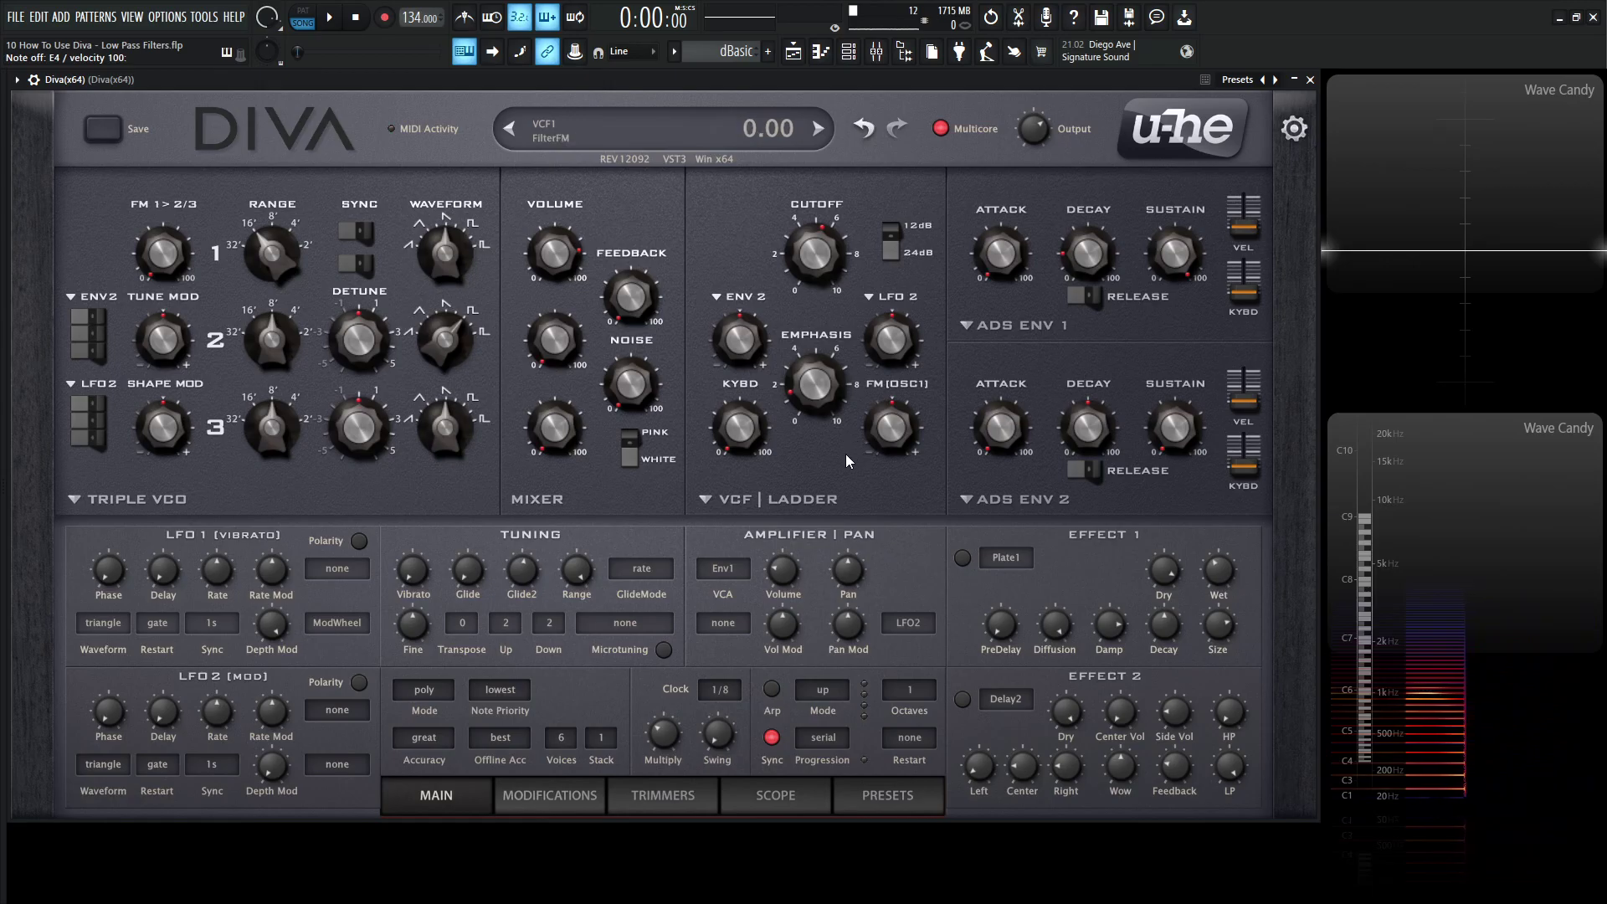
Step: Switch the VCF model from Ladder to Bite and bring its cutoff to about 64
click(820, 499)
click(845, 562)
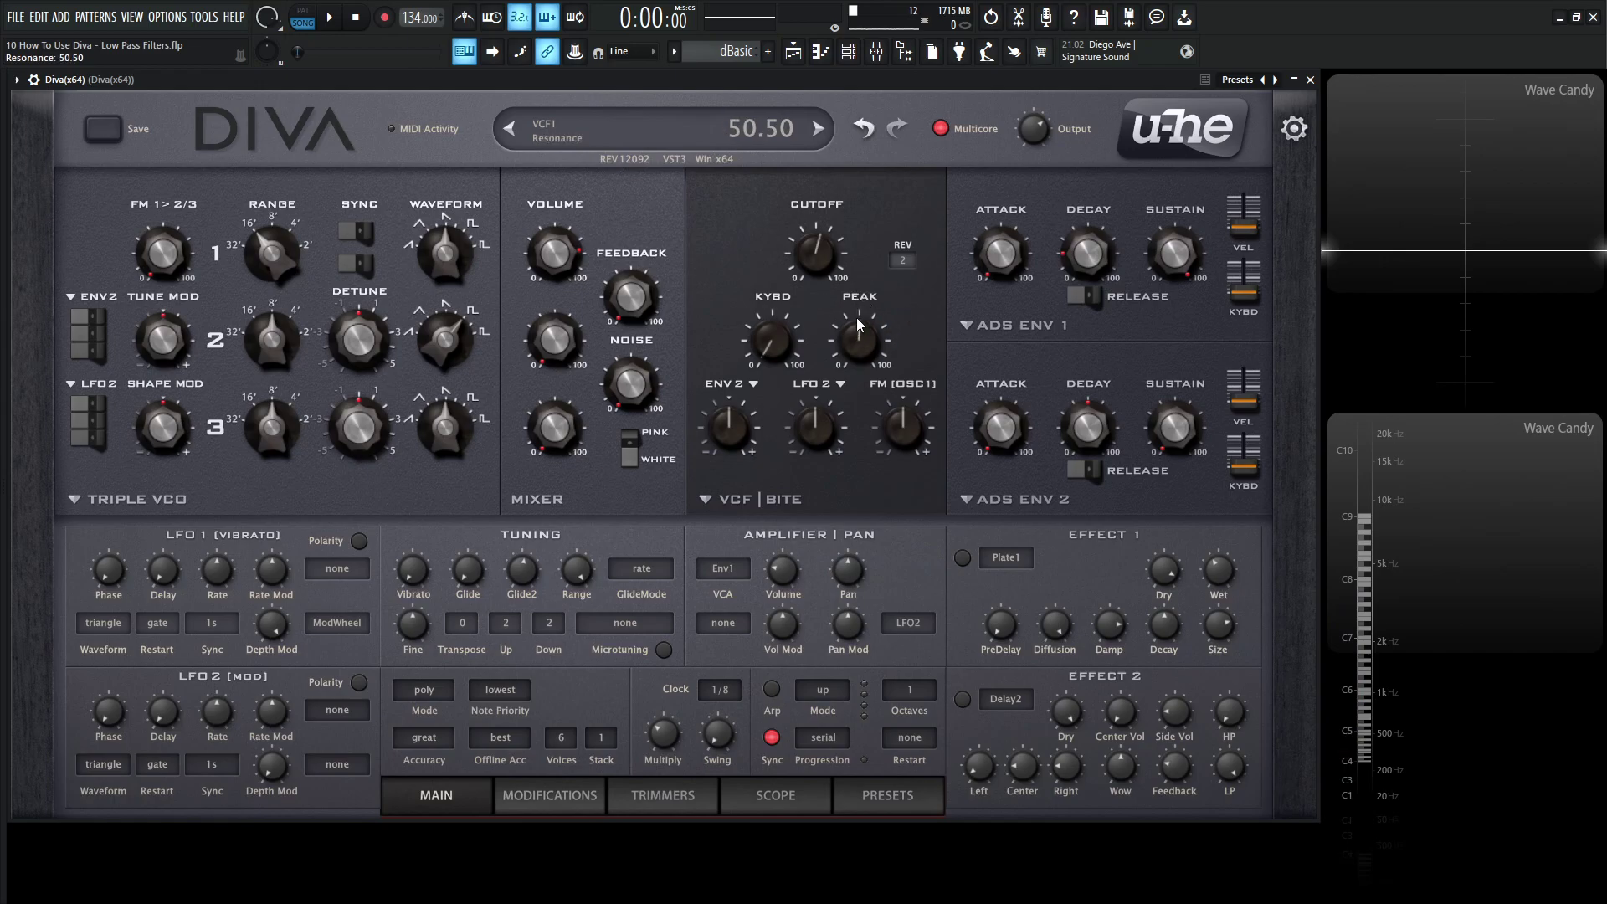
mouse_move(820, 264)
mouse_down()
mouse_move(828, 339)
mouse_move(834, 240)
mouse_move(834, 331)
mouse_move(817, 234)
mouse_up()
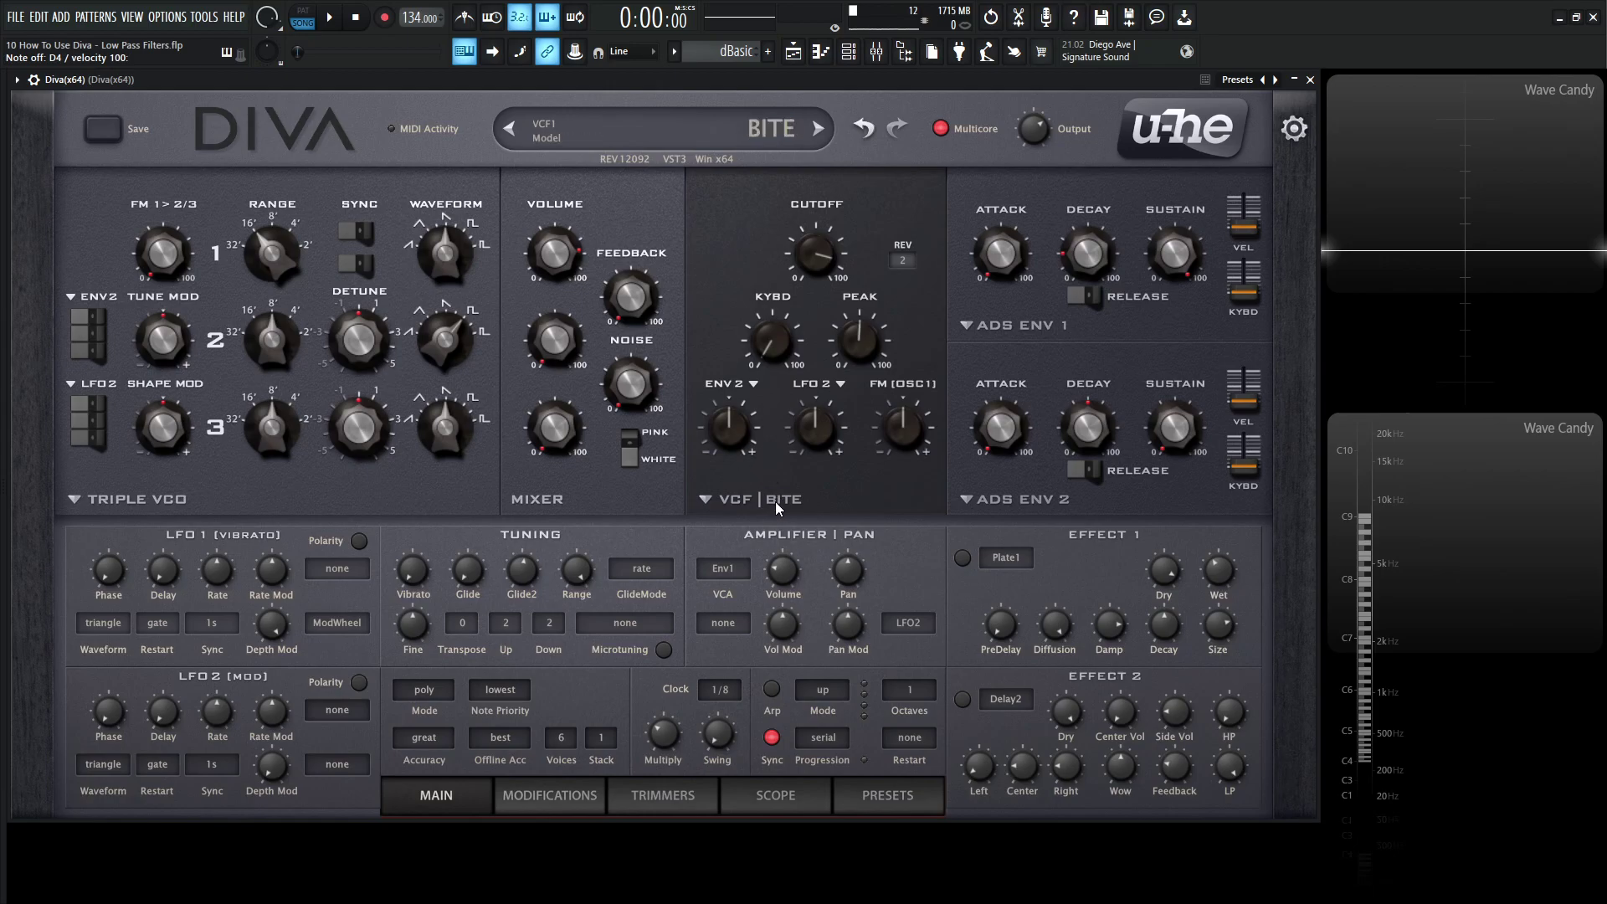
Step: Change ADS ENV 1 and ADS ENV 2 to the Analogue envelope model
scroll(1013, 326, down, 1)
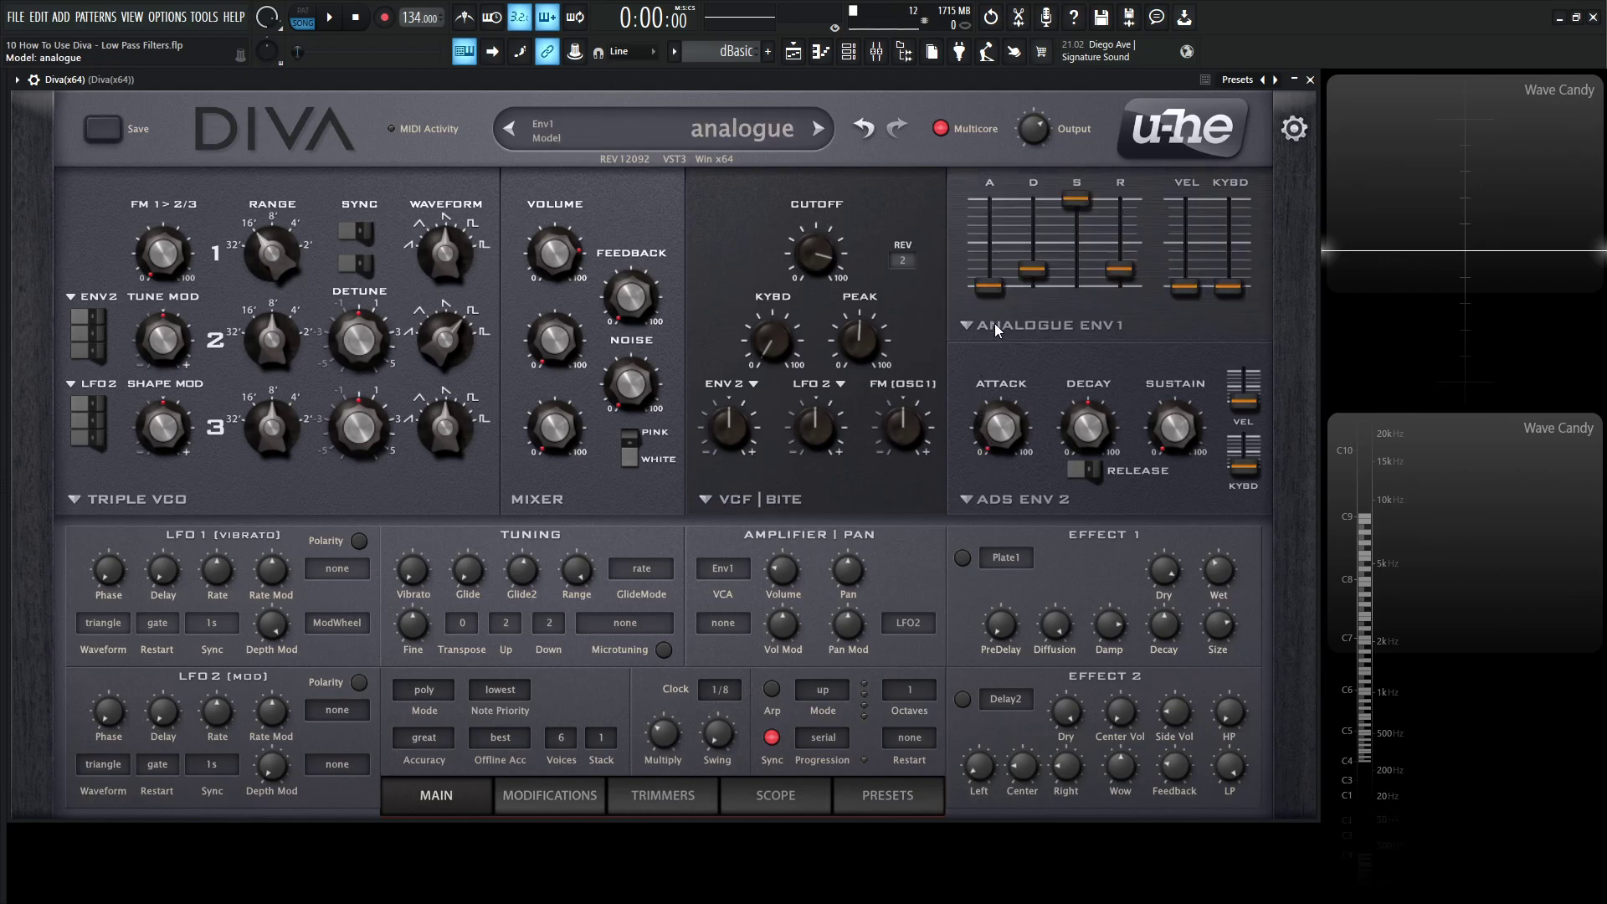
scroll(1011, 503, down, 1)
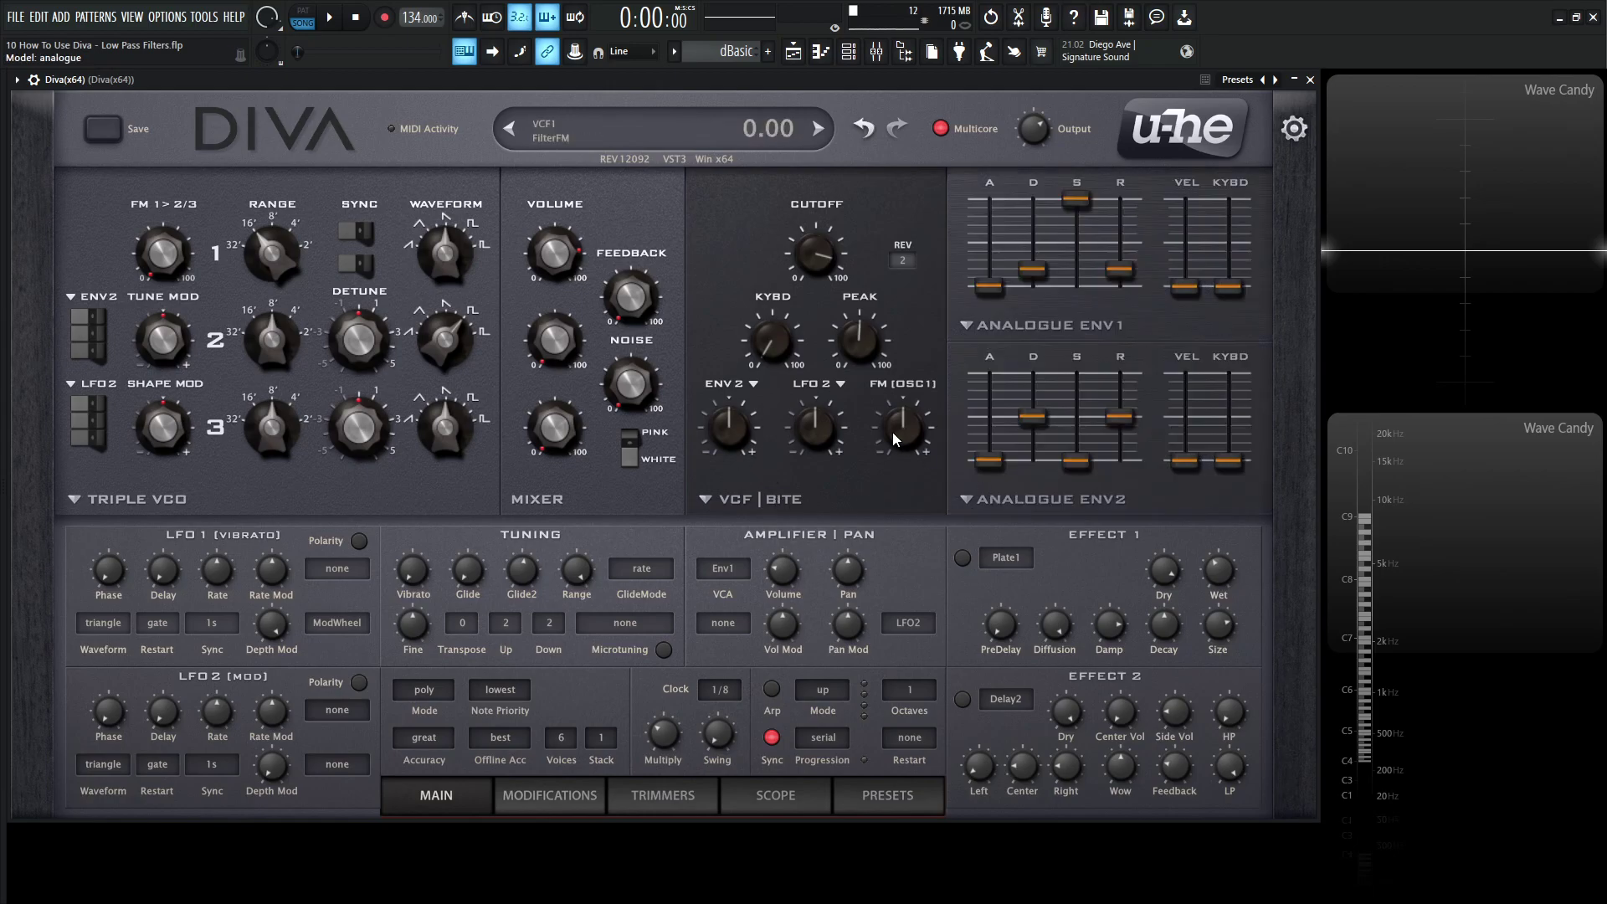